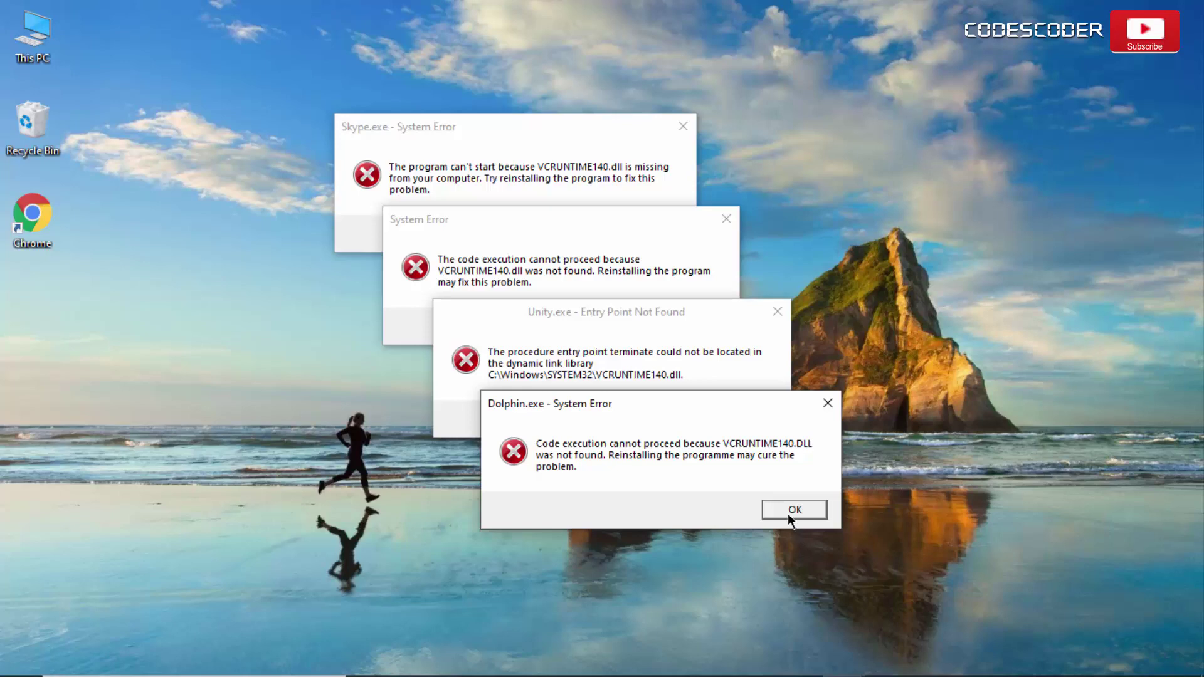
# Step: Close the four VCRUNTIME140.dll error dialogs for Dolphin.exe, Unity.exe and Skype.exe
pyautogui.click(787, 513)
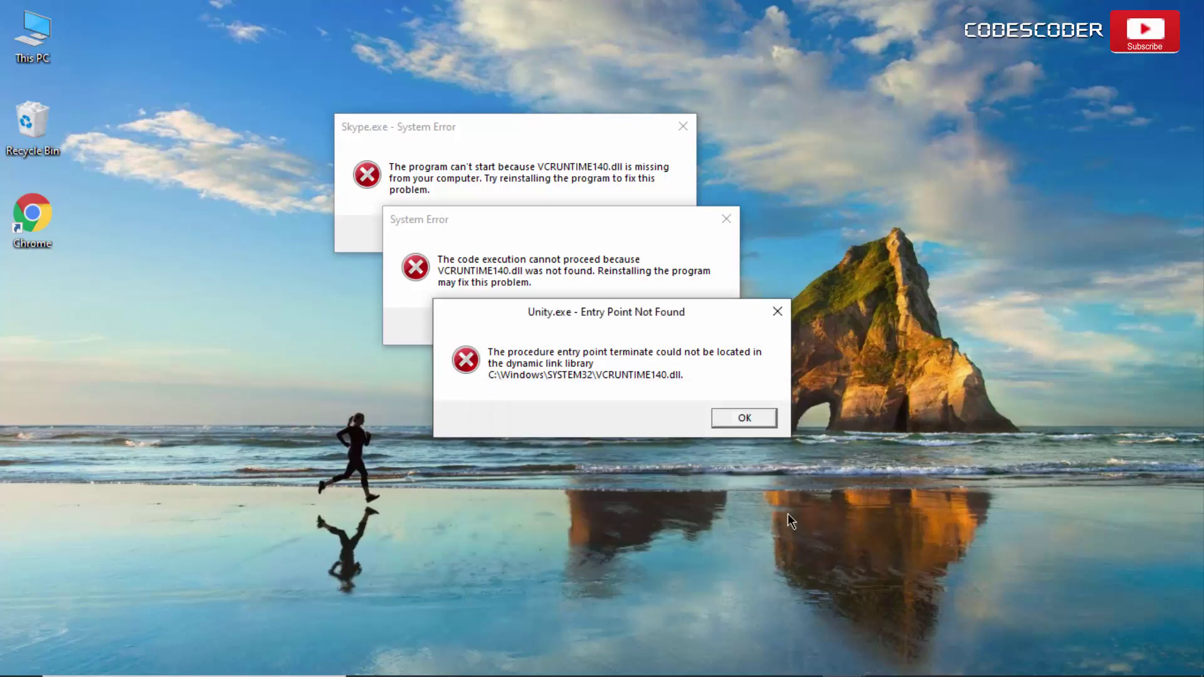
pyautogui.click(742, 418)
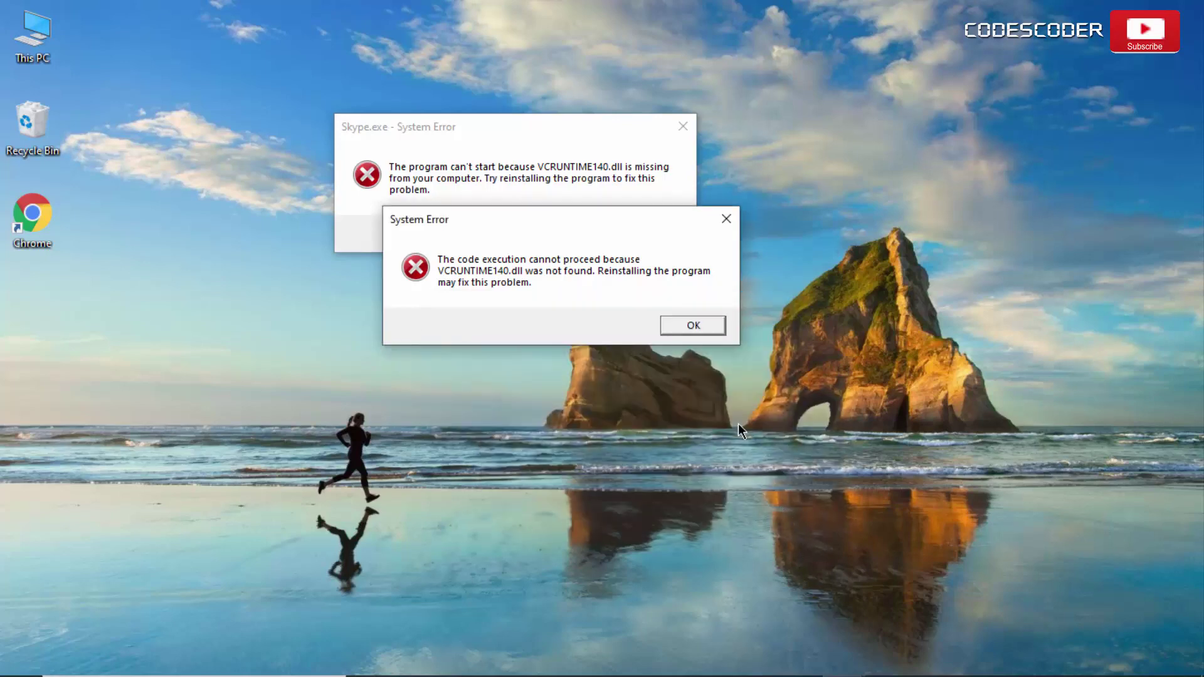
pyautogui.click(690, 326)
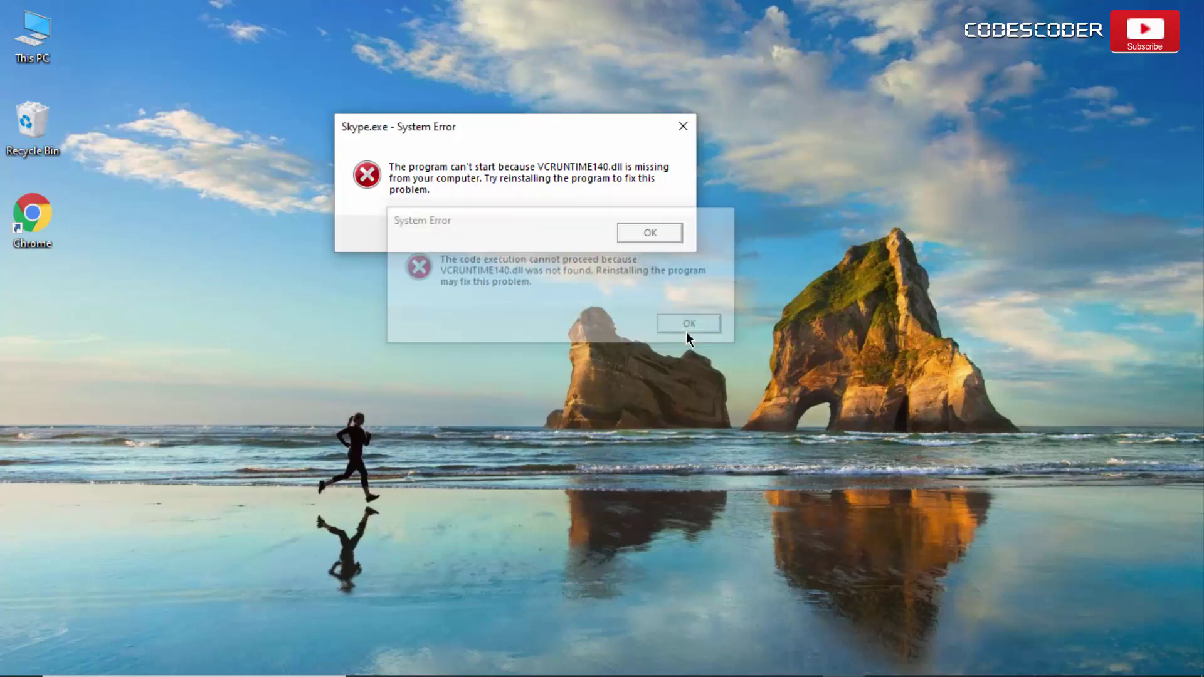
pyautogui.click(631, 231)
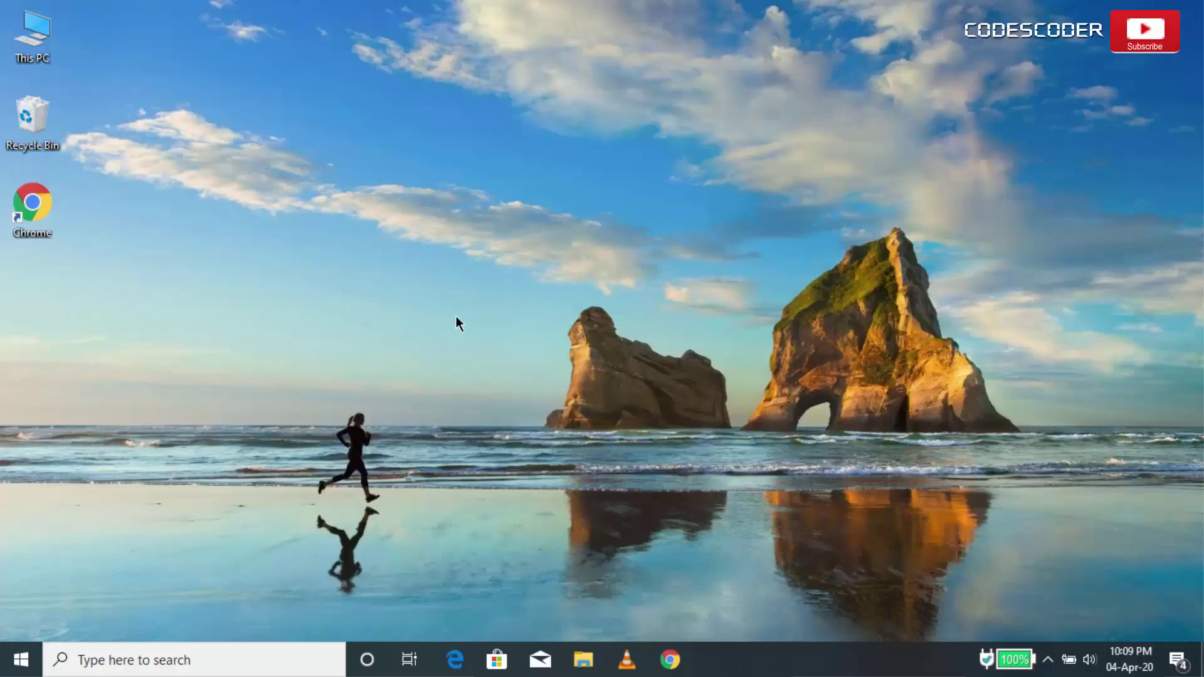
# Step: From the Start menu, show the Sleep, Shut down and Restart power options
pyautogui.click(20, 667)
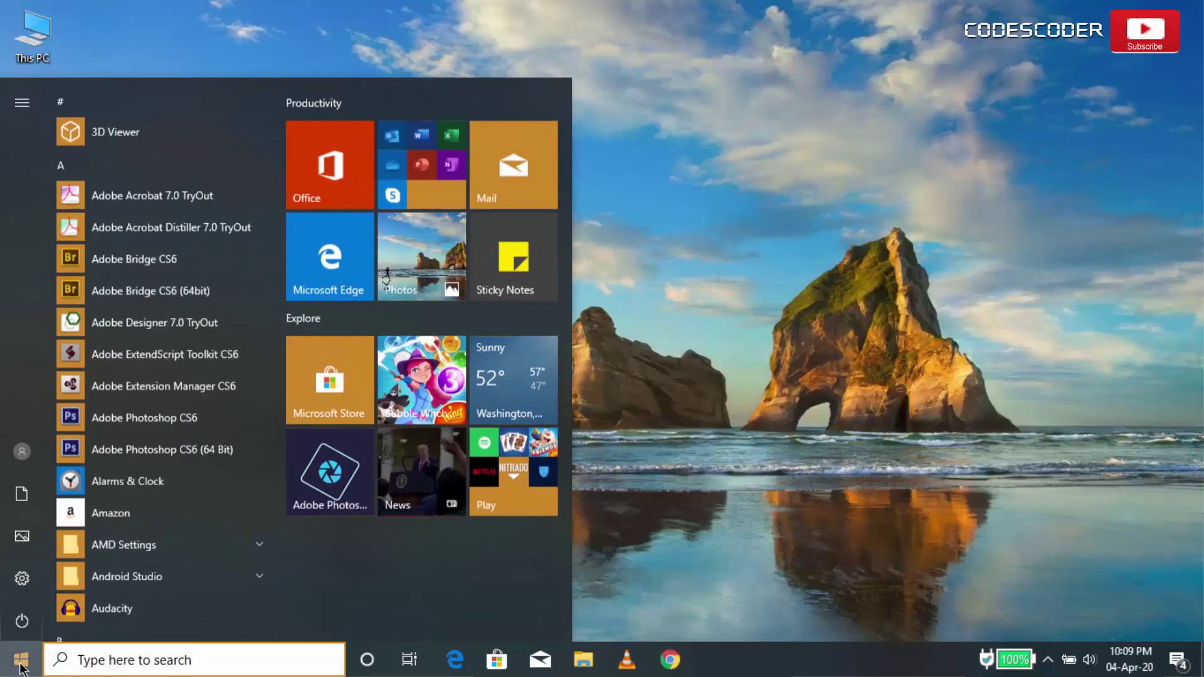
pyautogui.click(22, 622)
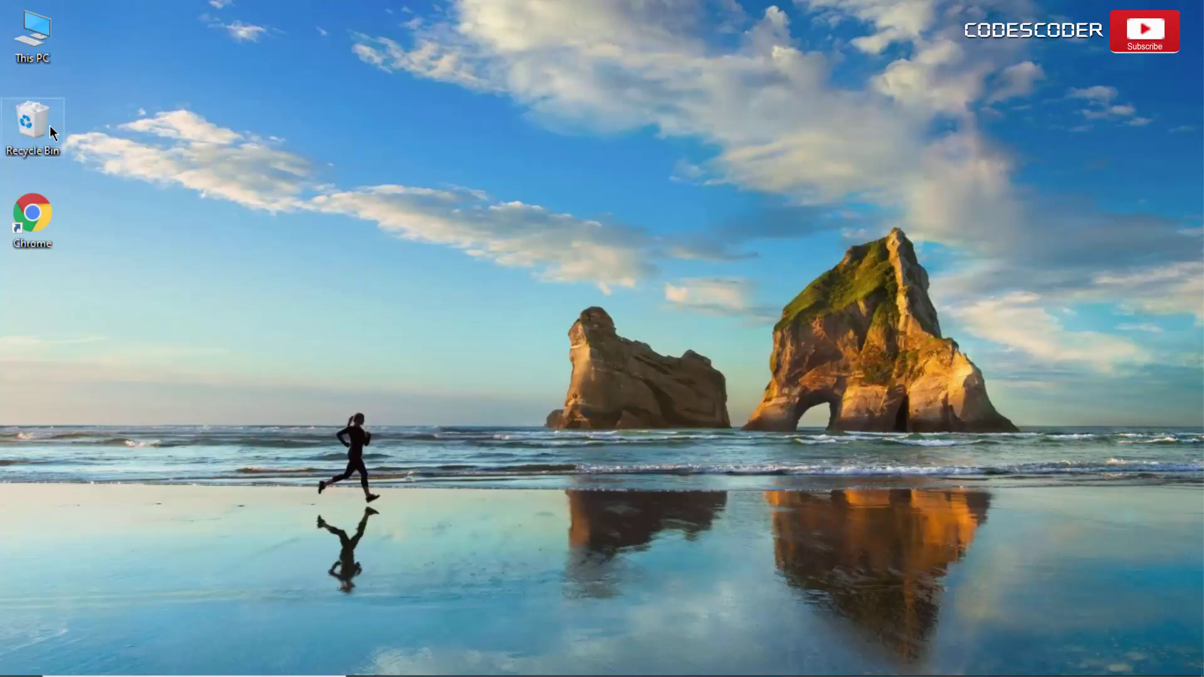
# Step: Restore vcruntime140.dll from the Recycle Bin to its original folder
pyautogui.doubleClick(50, 128)
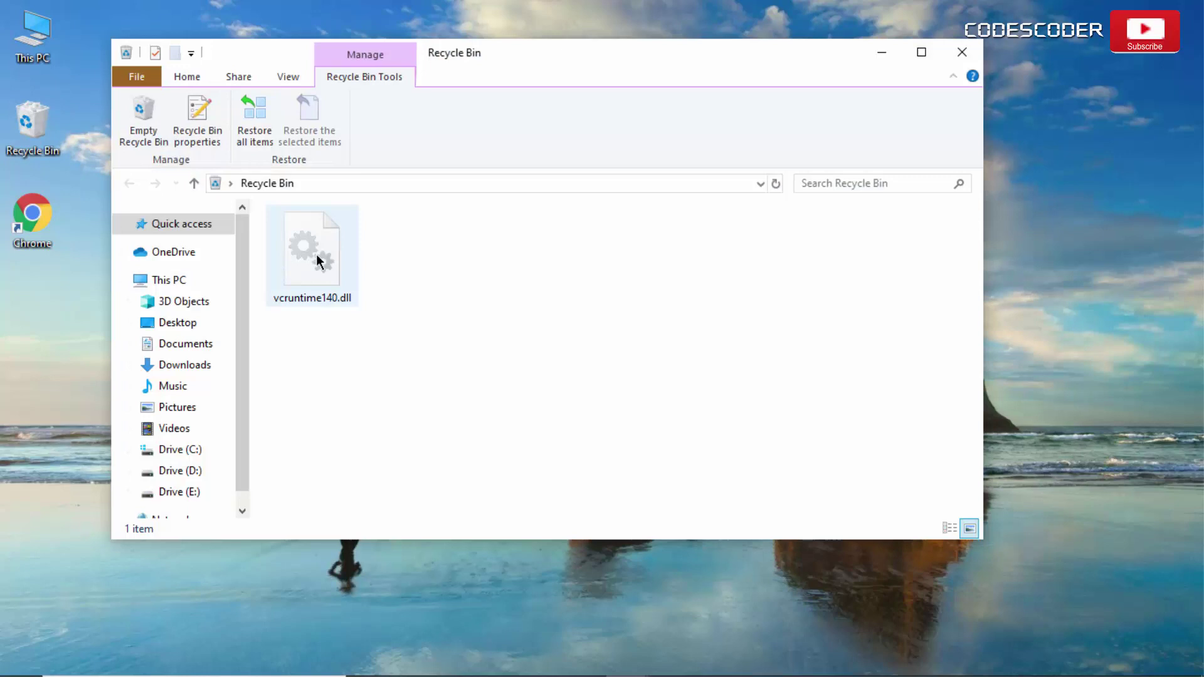
pyautogui.click(318, 260)
pyautogui.rightClick(318, 260)
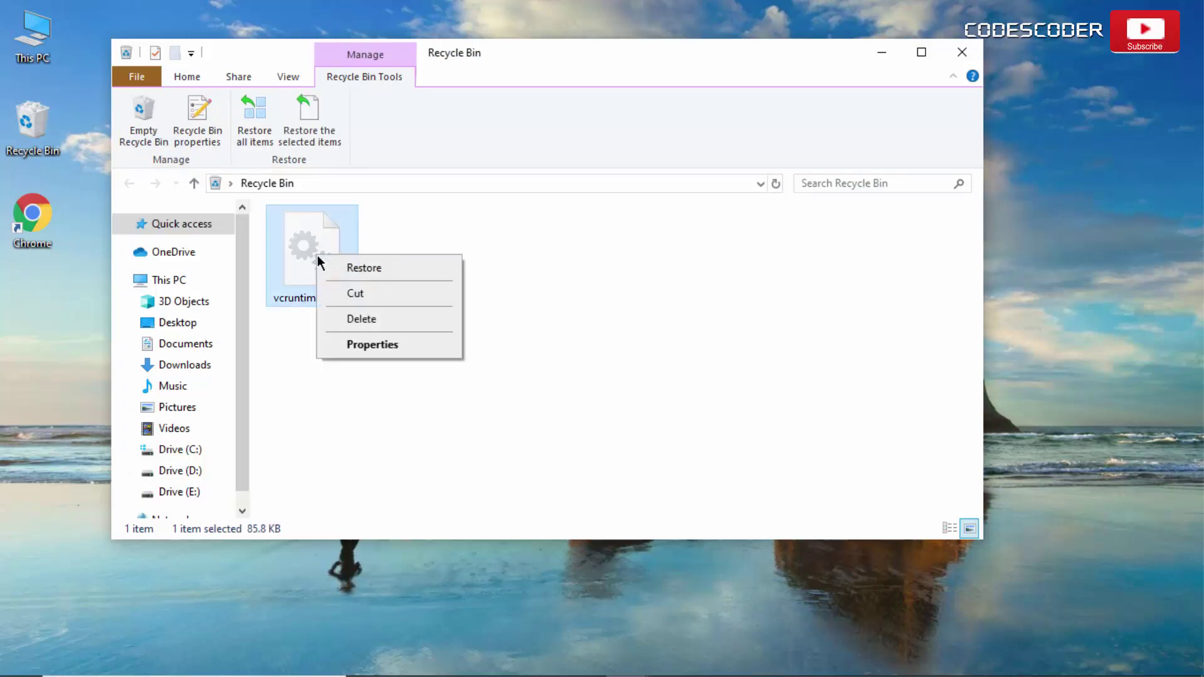
pyautogui.click(332, 264)
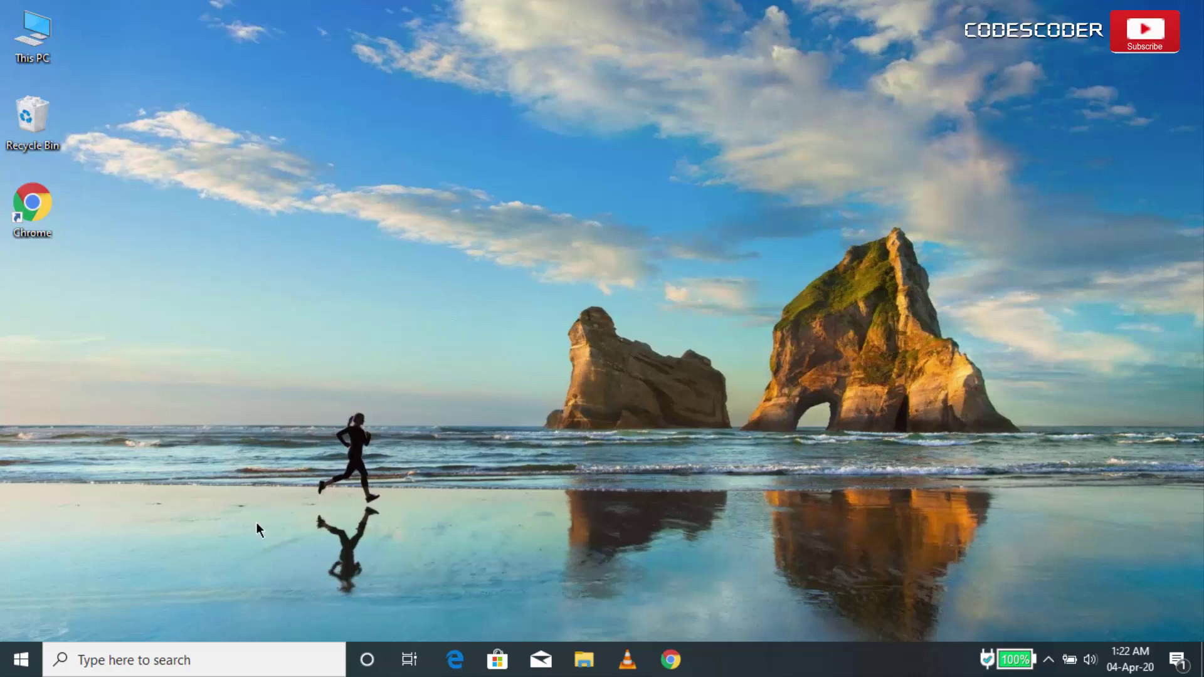
# Step: Search 'settings' in the taskbar box and launch the Settings app
pyautogui.click(134, 659)
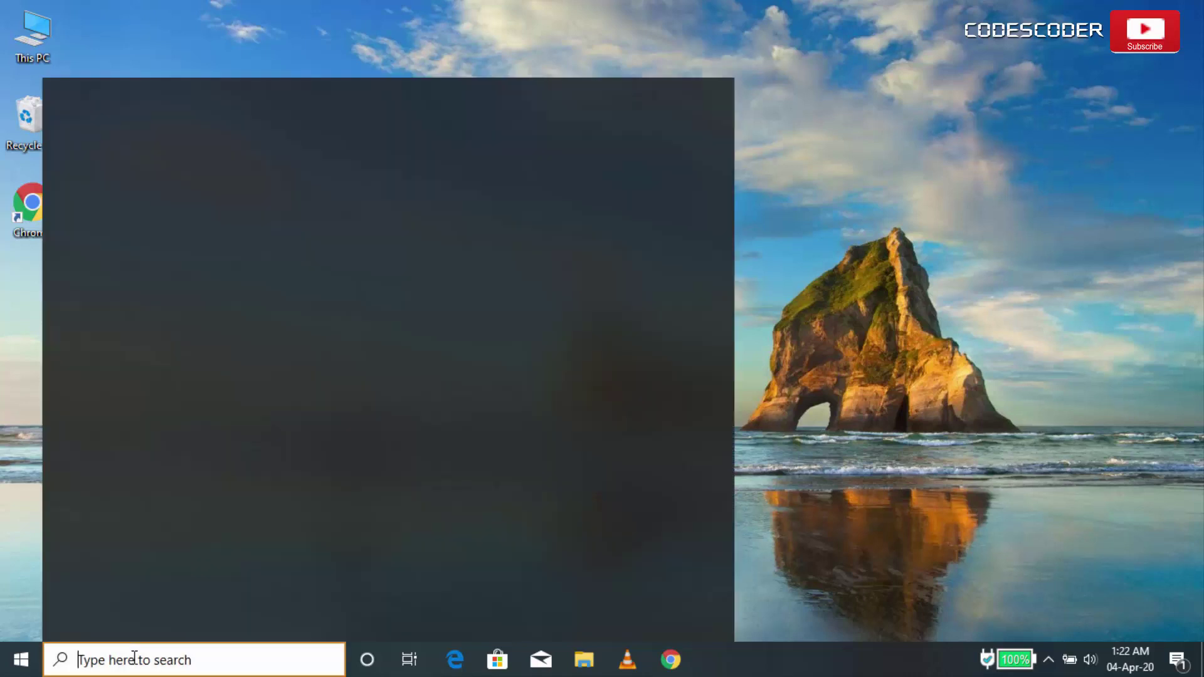
pyautogui.write('se')
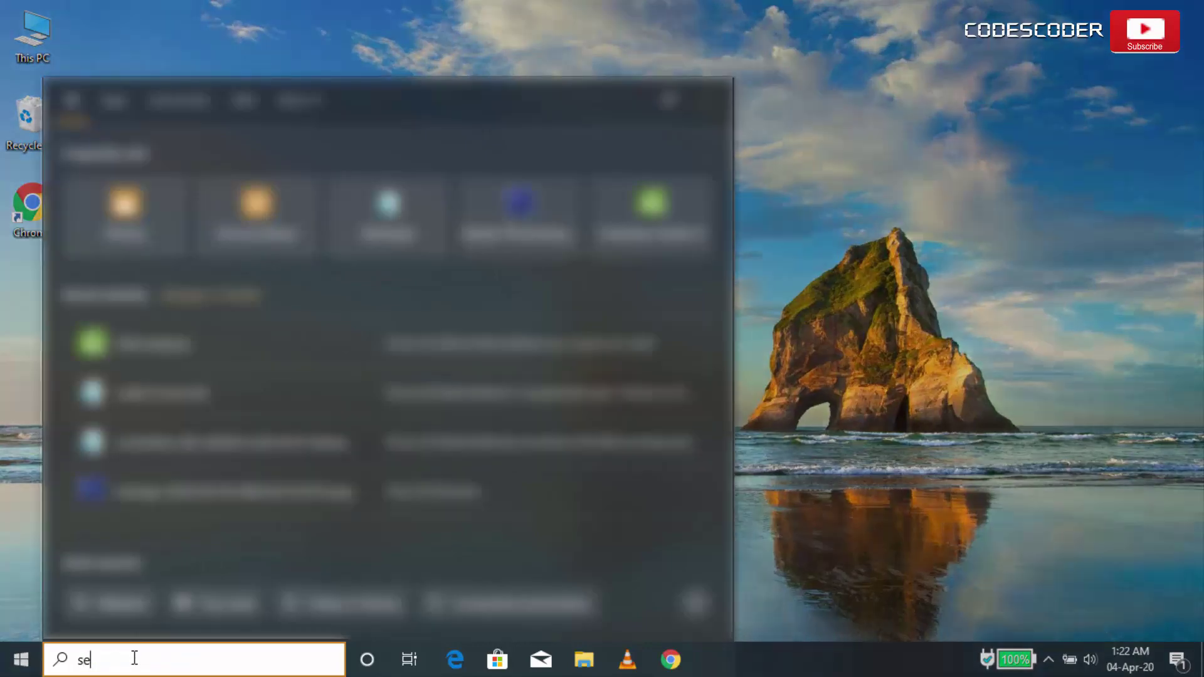
pyautogui.write('ttings')
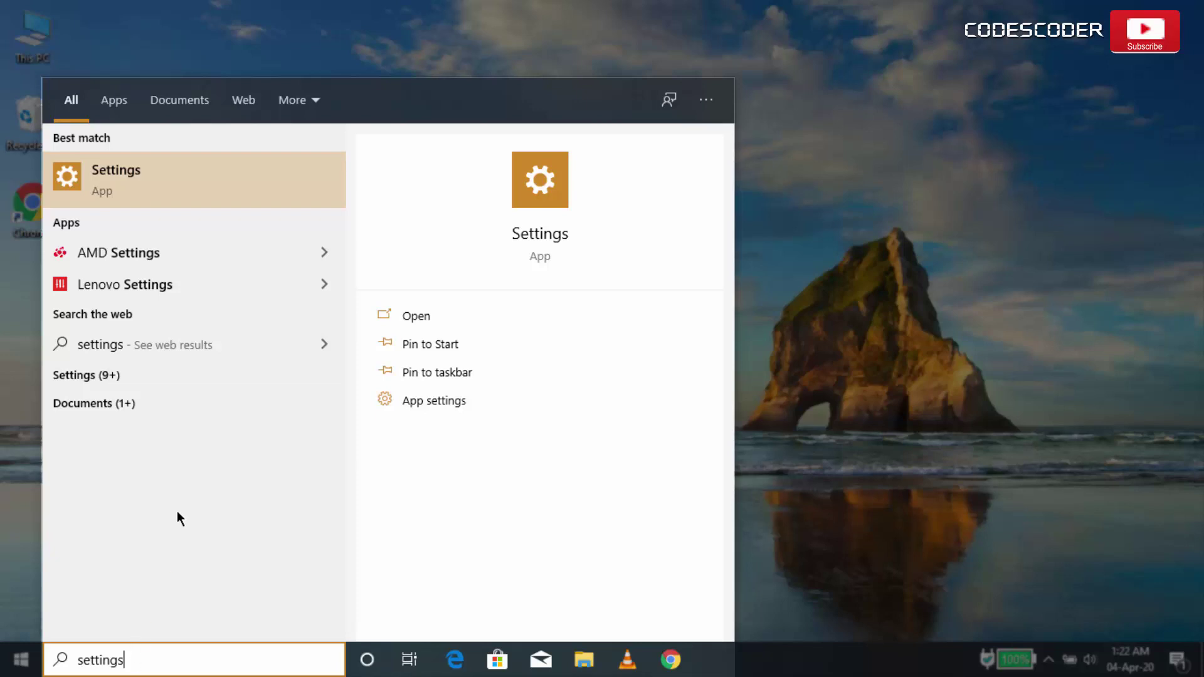
pyautogui.click(210, 165)
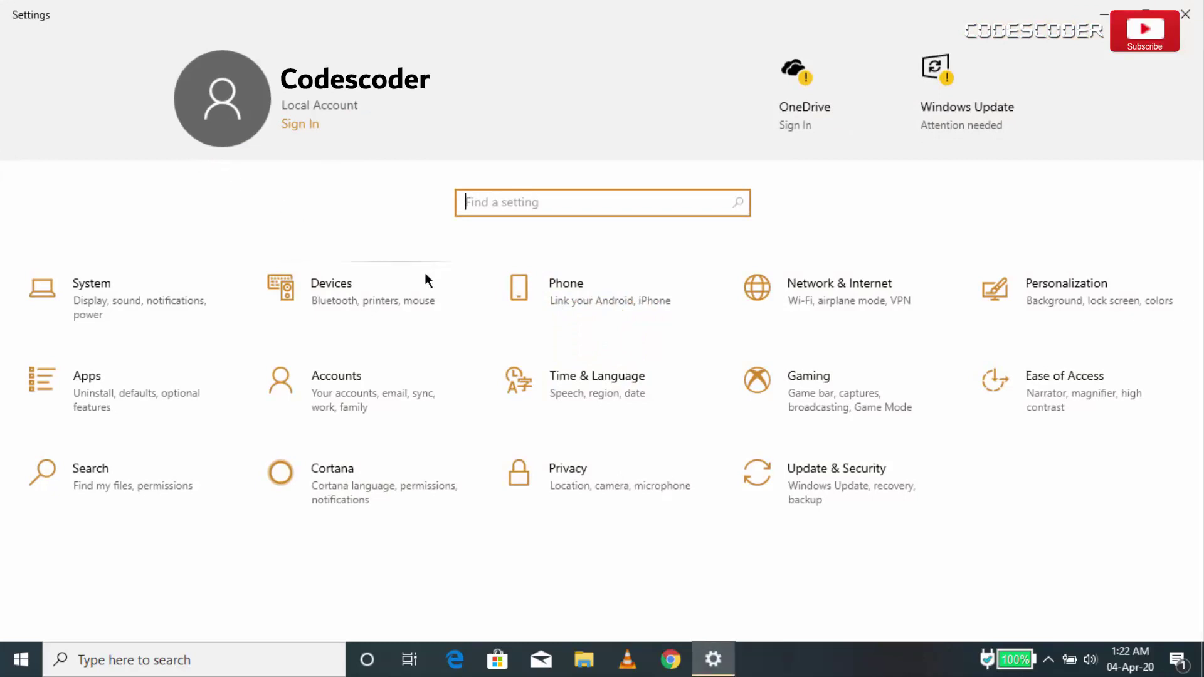
# Step: Run Check for updates on the Windows Update page under Update & Security
pyautogui.click(818, 511)
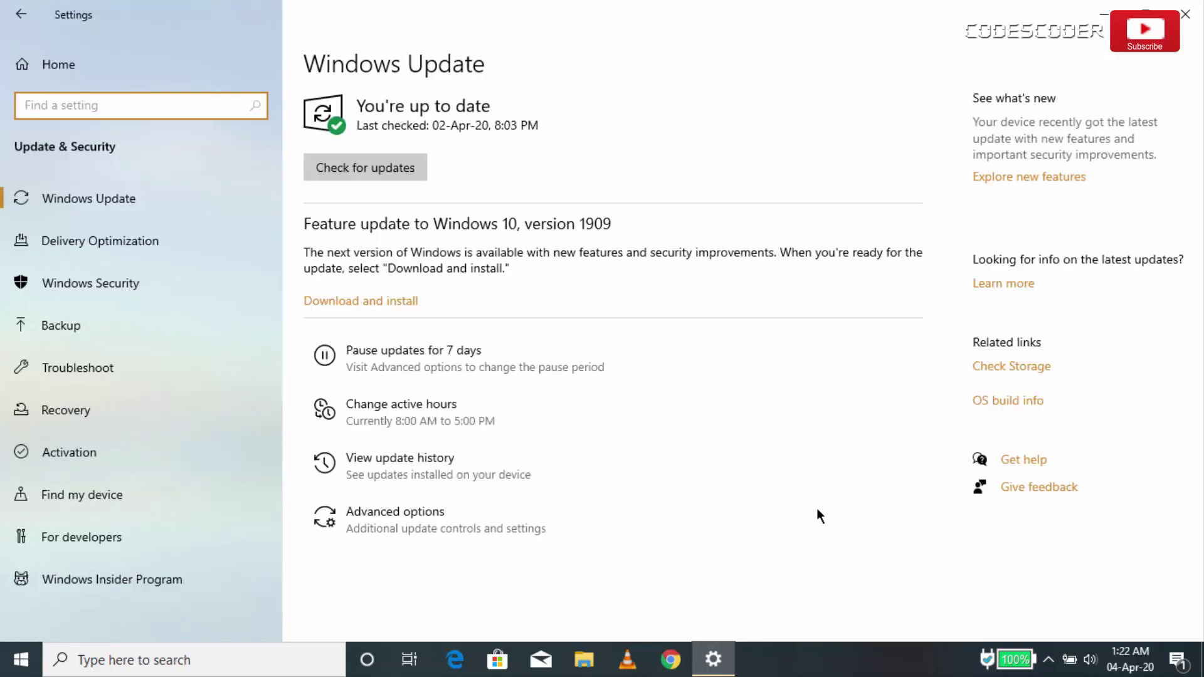
pyautogui.press('Tab')
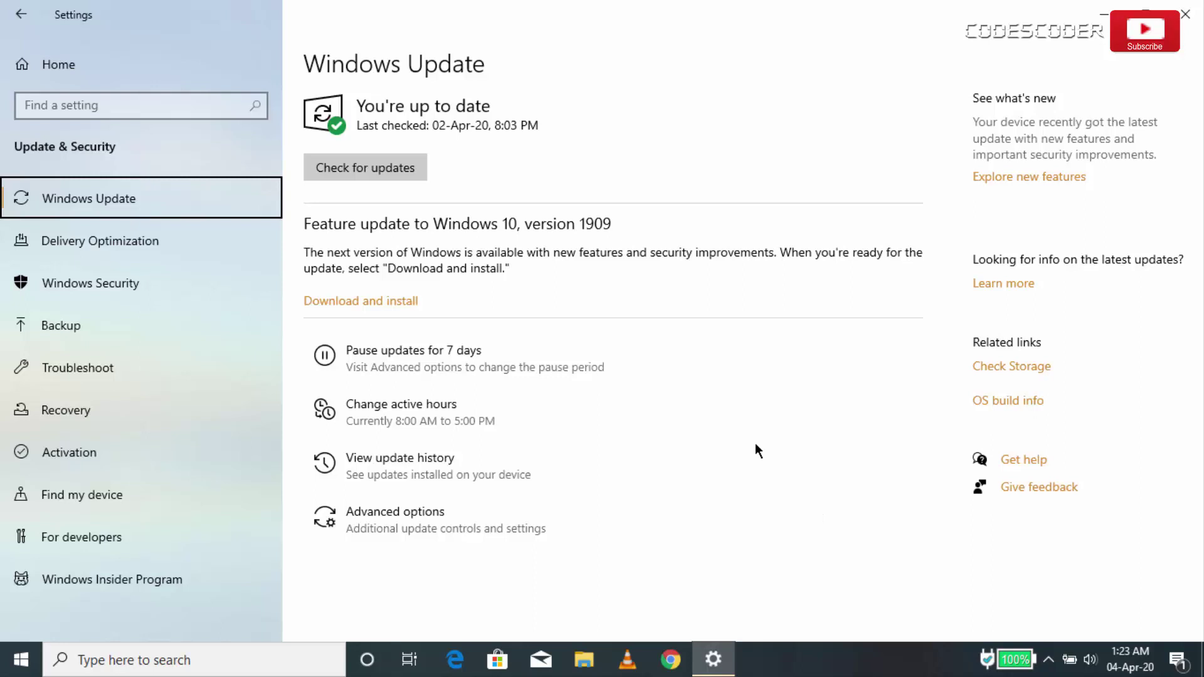
pyautogui.click(420, 168)
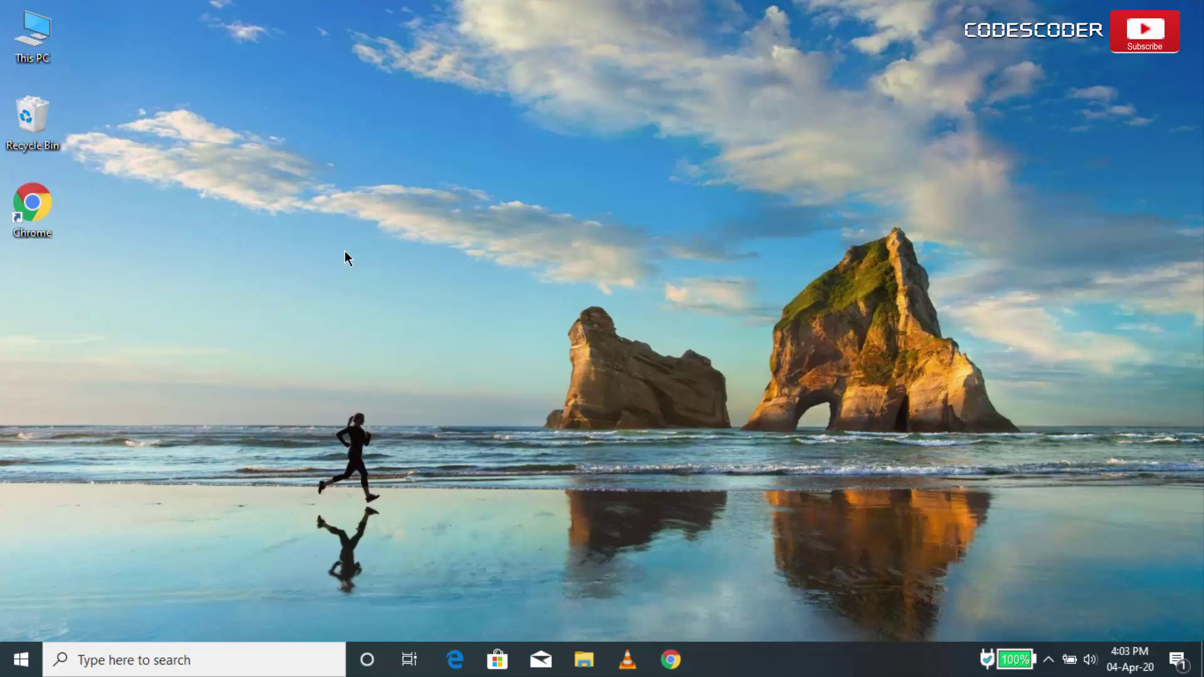
# Step: Search 'defender' and open the Windows Security settings page
pyautogui.click(156, 652)
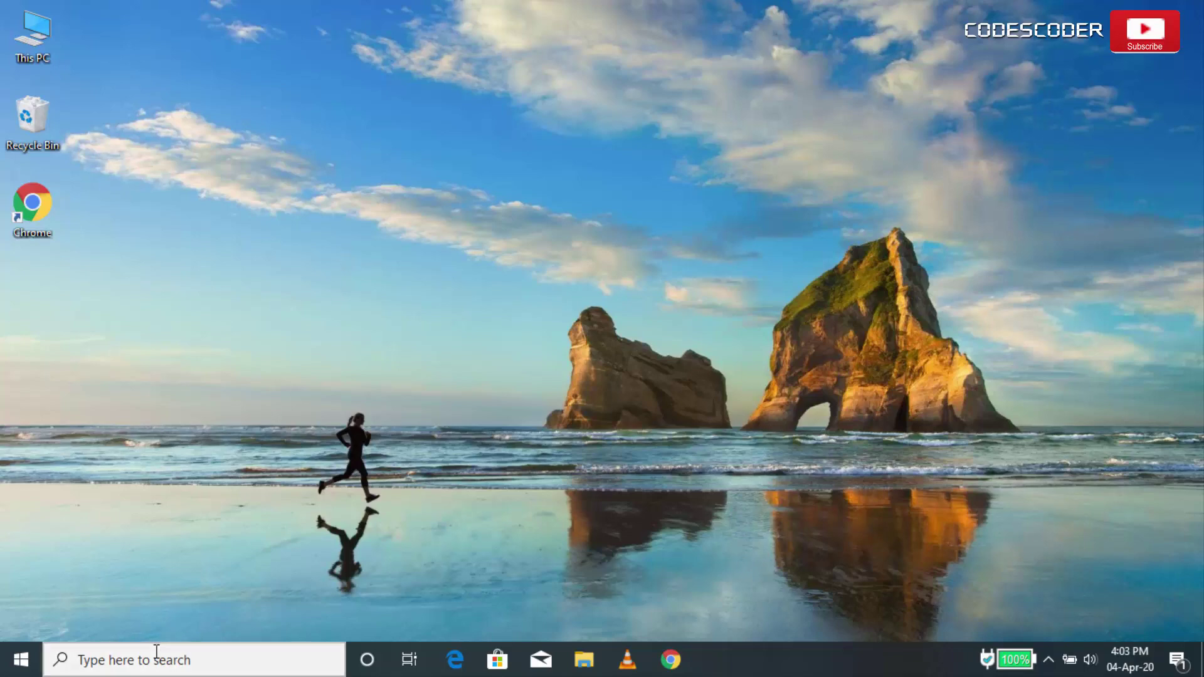
pyautogui.write('defender')
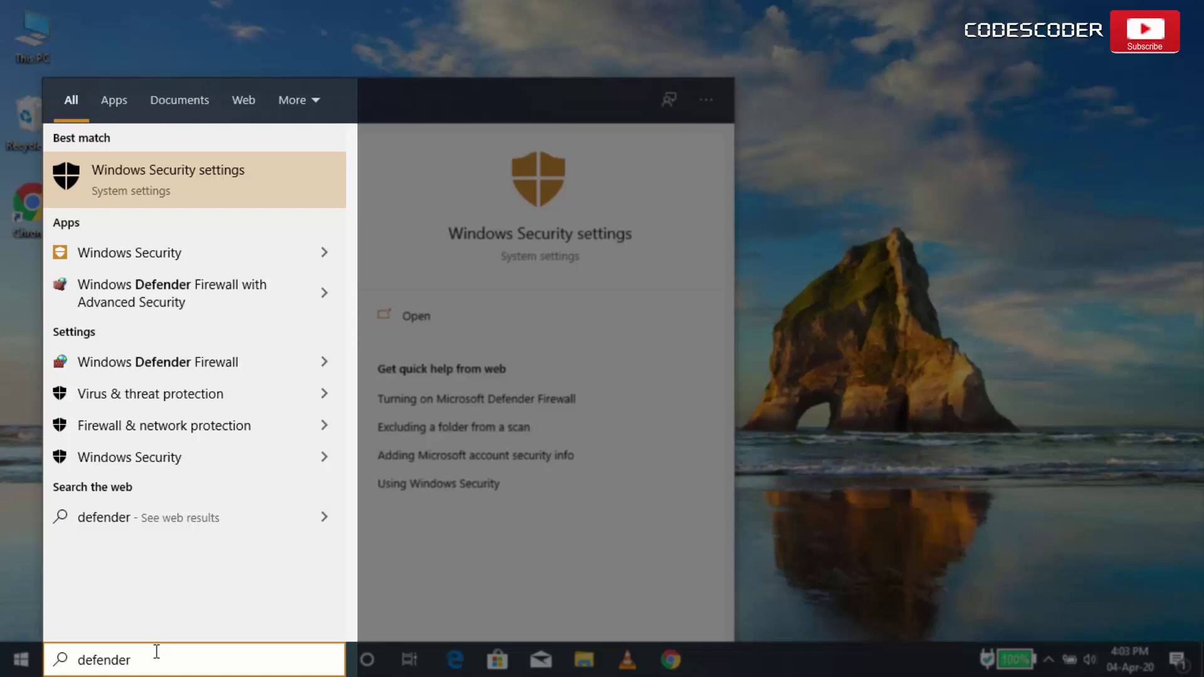
pyautogui.click(213, 195)
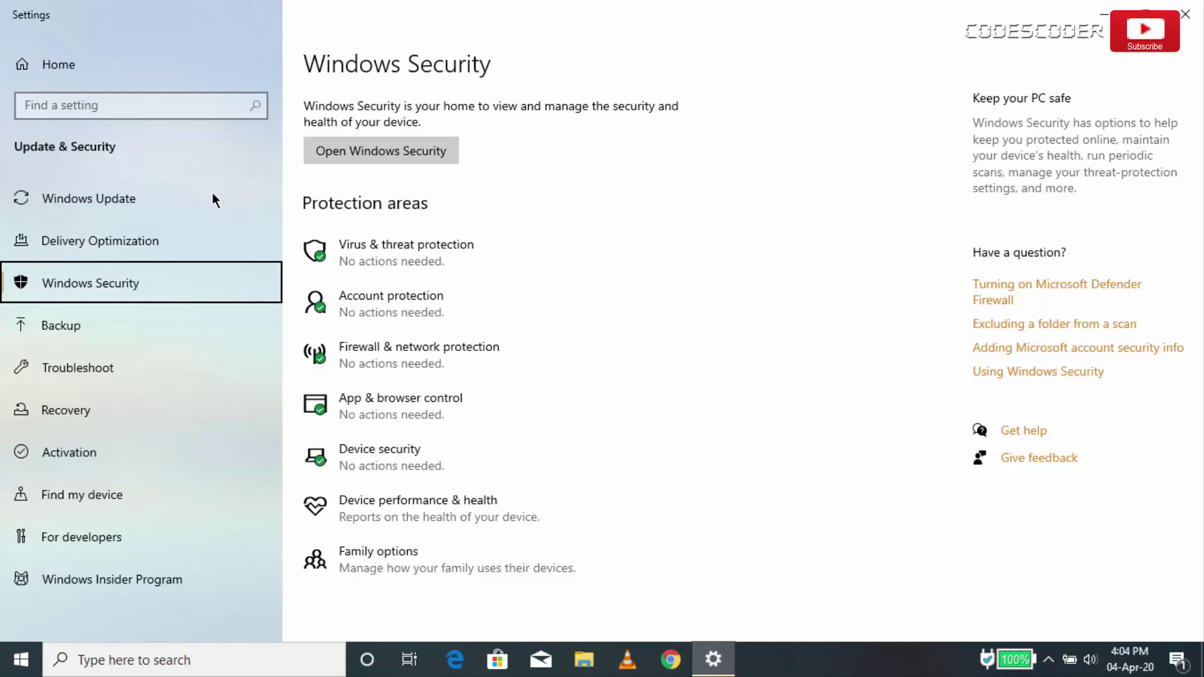
pyautogui.press('Tab')
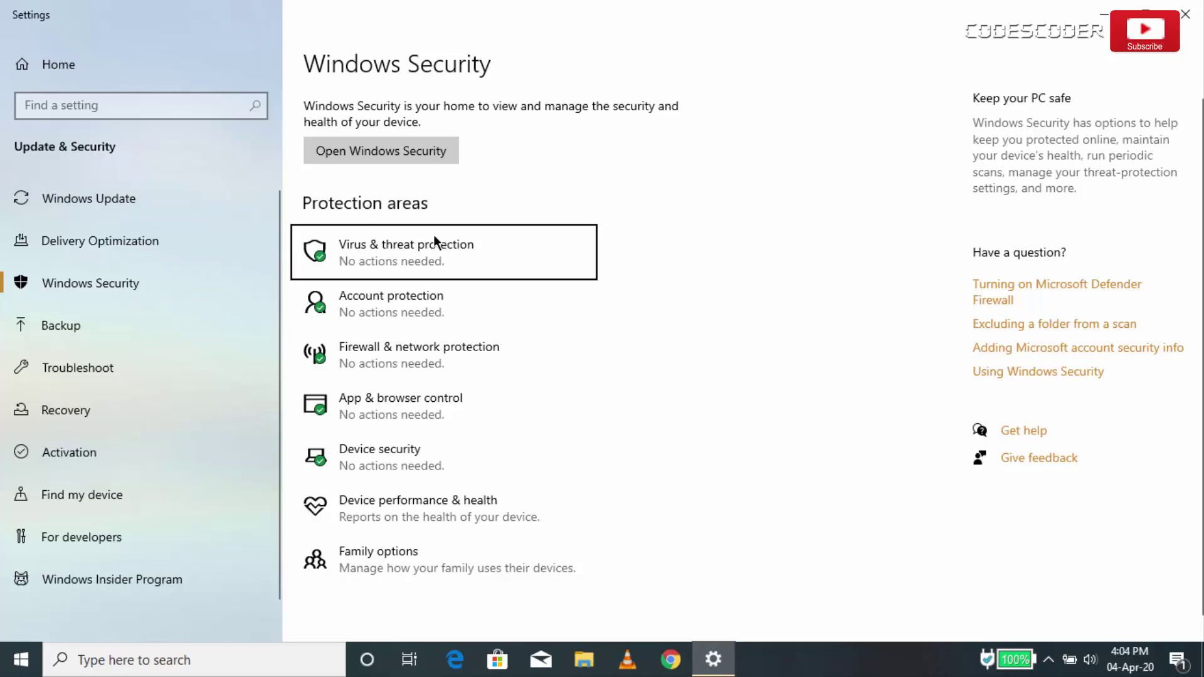
# Step: Start a Full scan from Virus & threat protection's Scan options
pyautogui.click(508, 253)
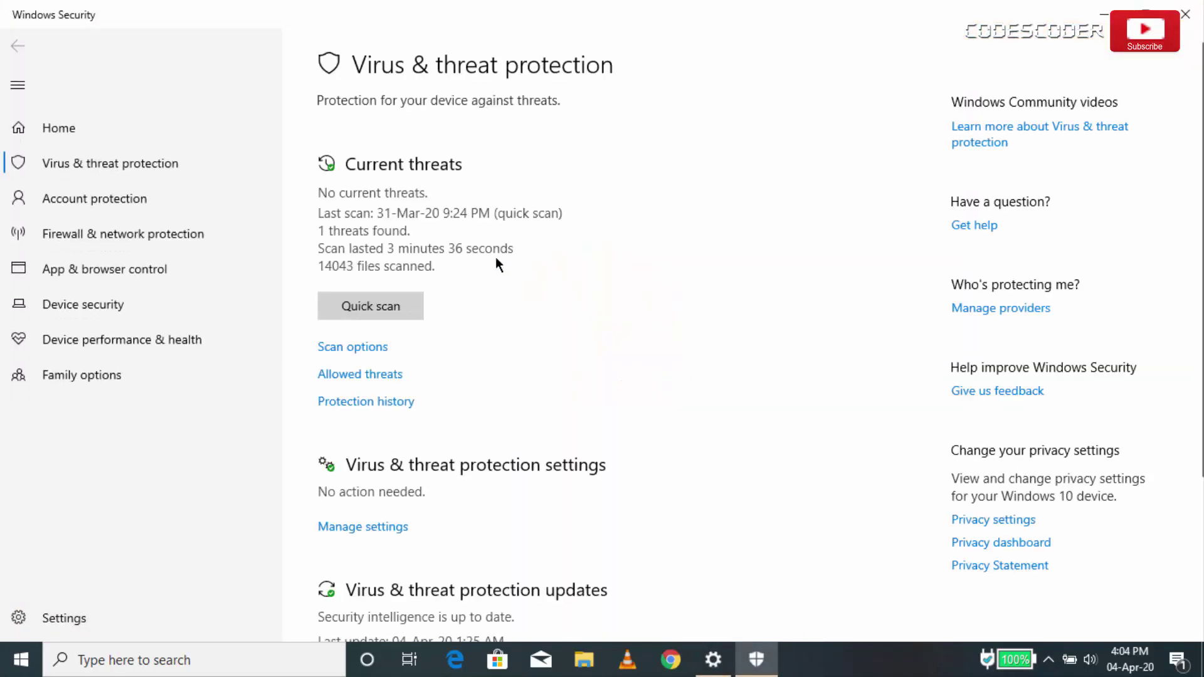
pyautogui.click(381, 348)
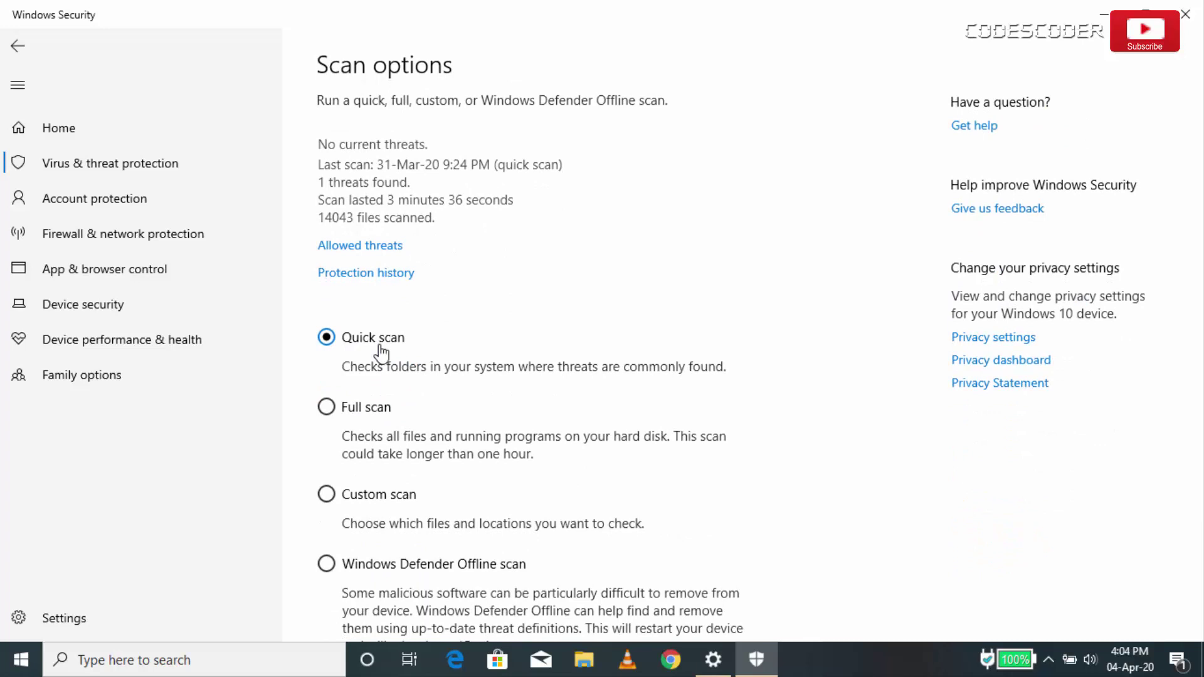
pyautogui.click(327, 407)
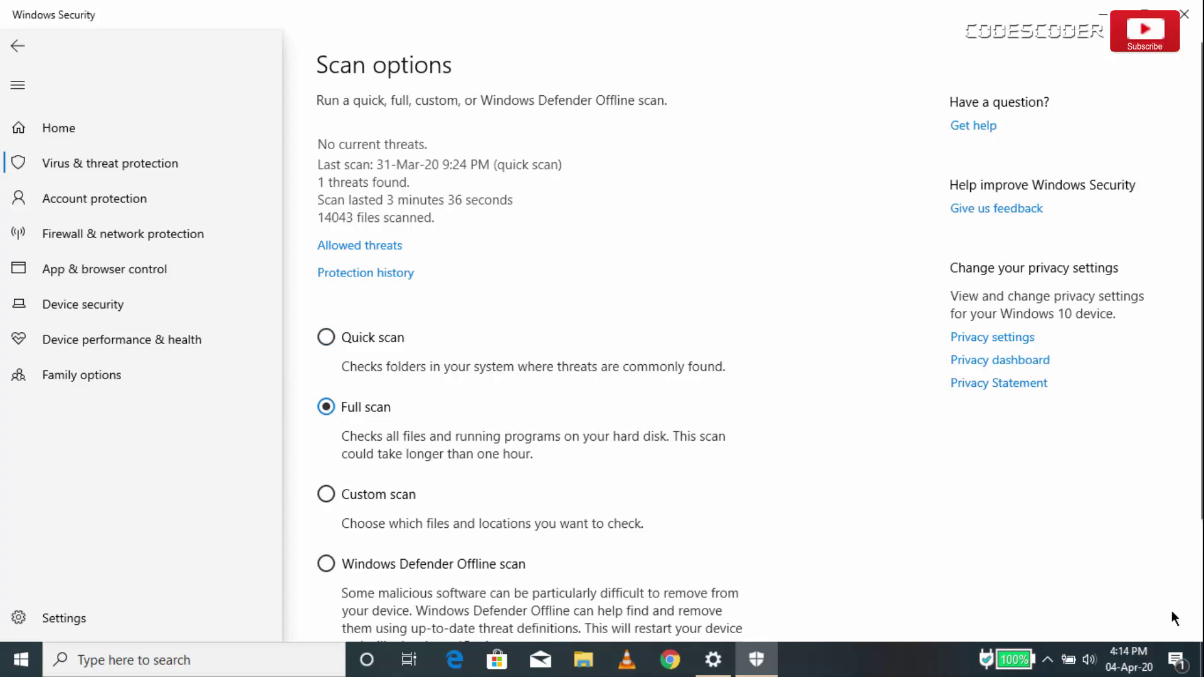
pyautogui.click(1198, 635)
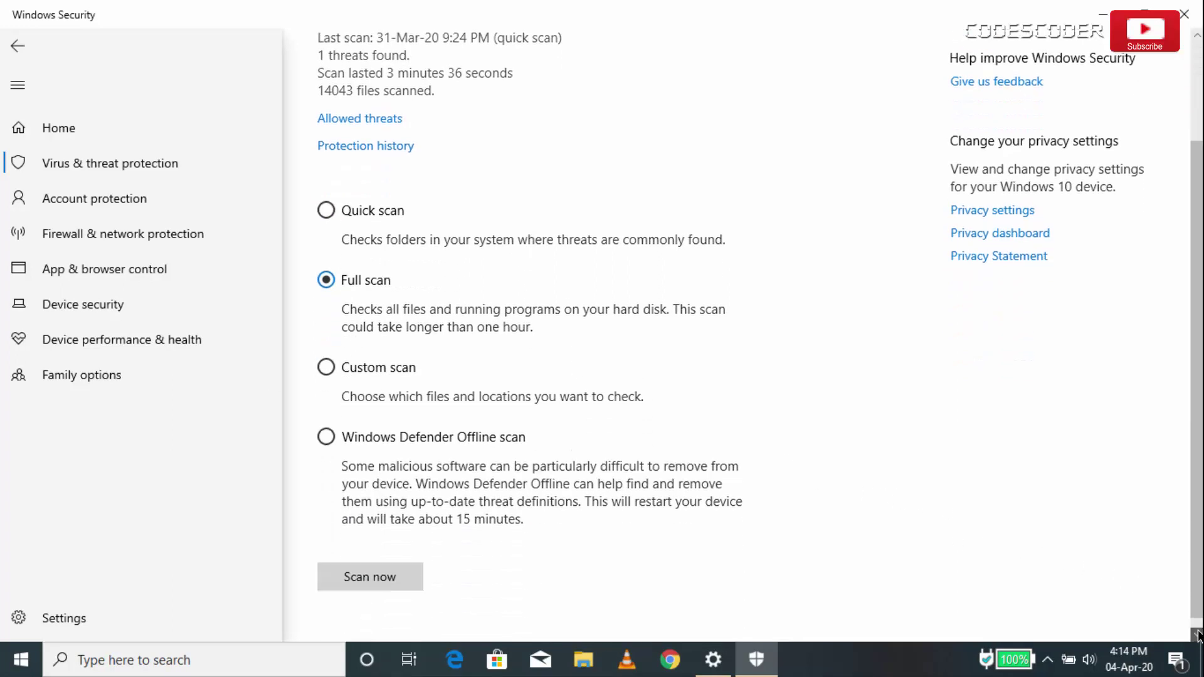
pyautogui.click(1198, 635)
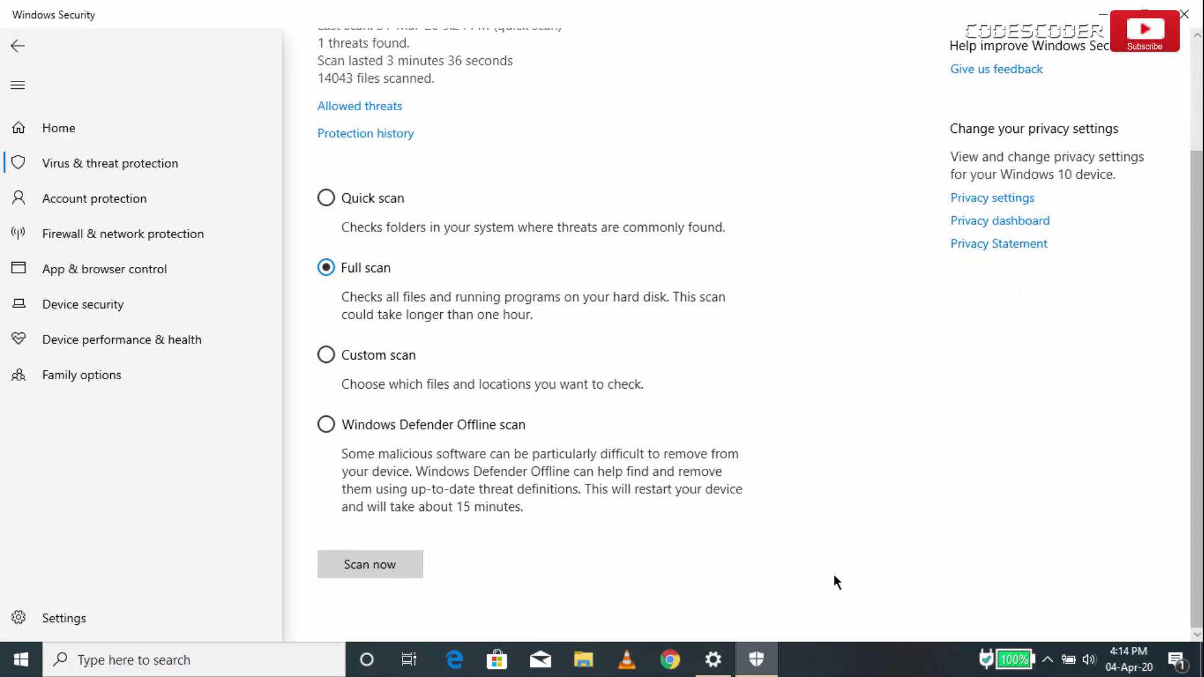
pyautogui.click(360, 563)
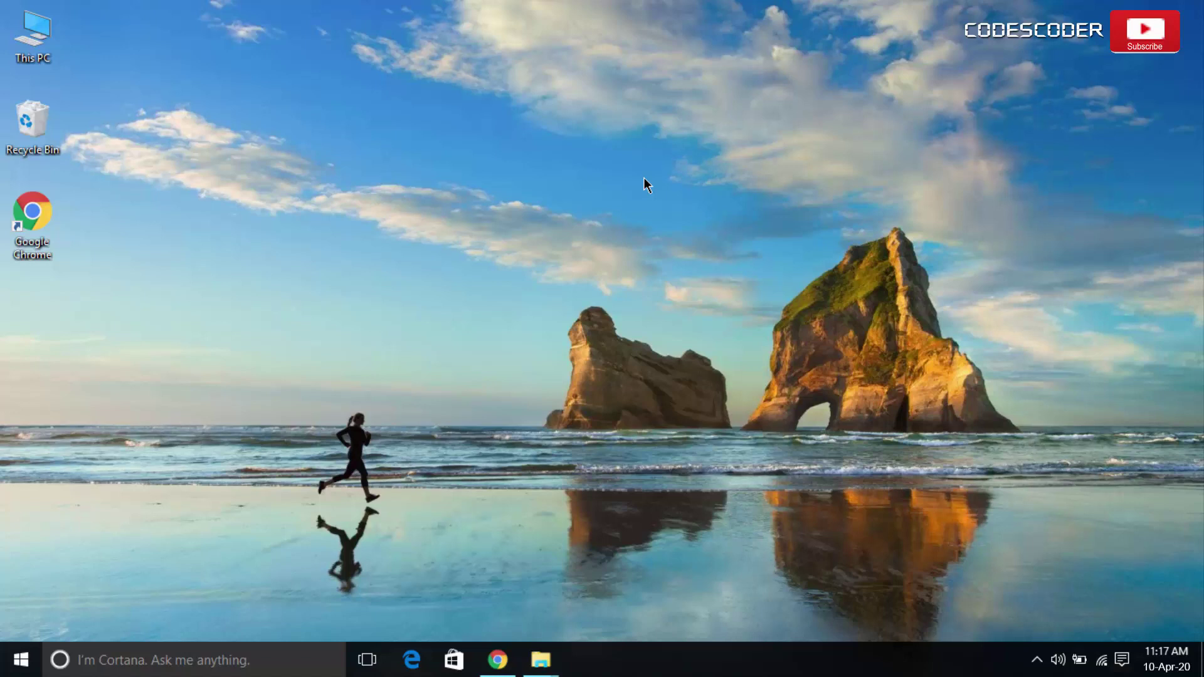
# Step: Search 'command prompt' and run Command Prompt as administrator
pyautogui.click(261, 656)
pyautogui.write('comman')
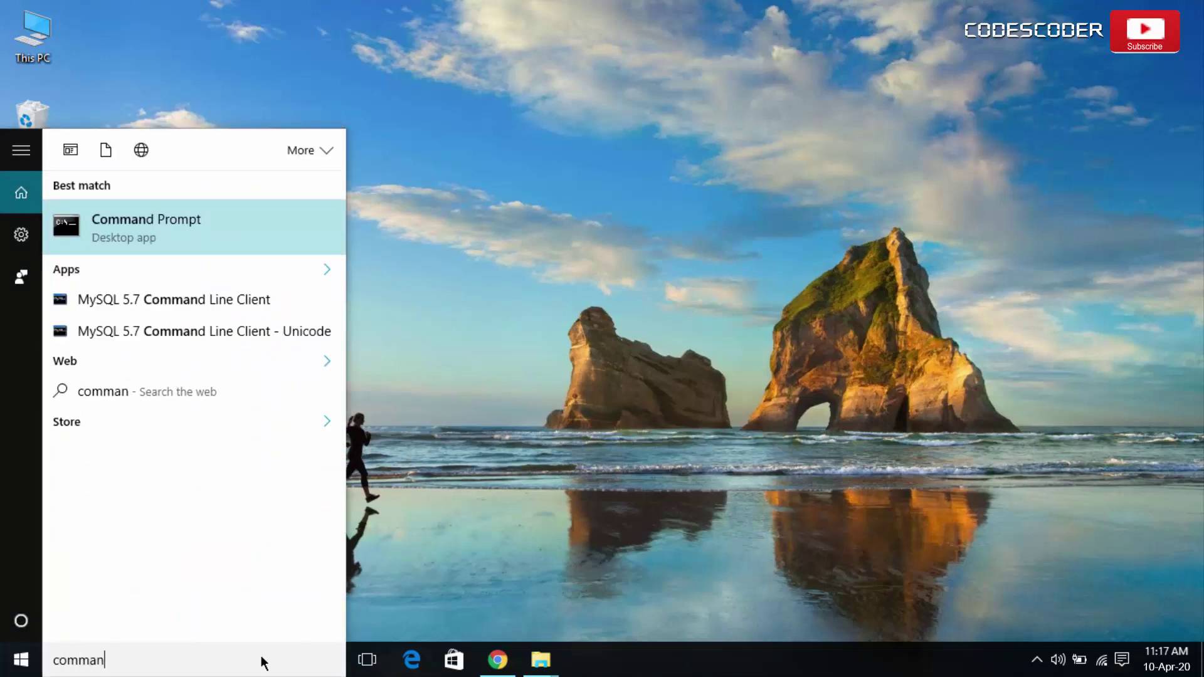
pyautogui.write('d prompt')
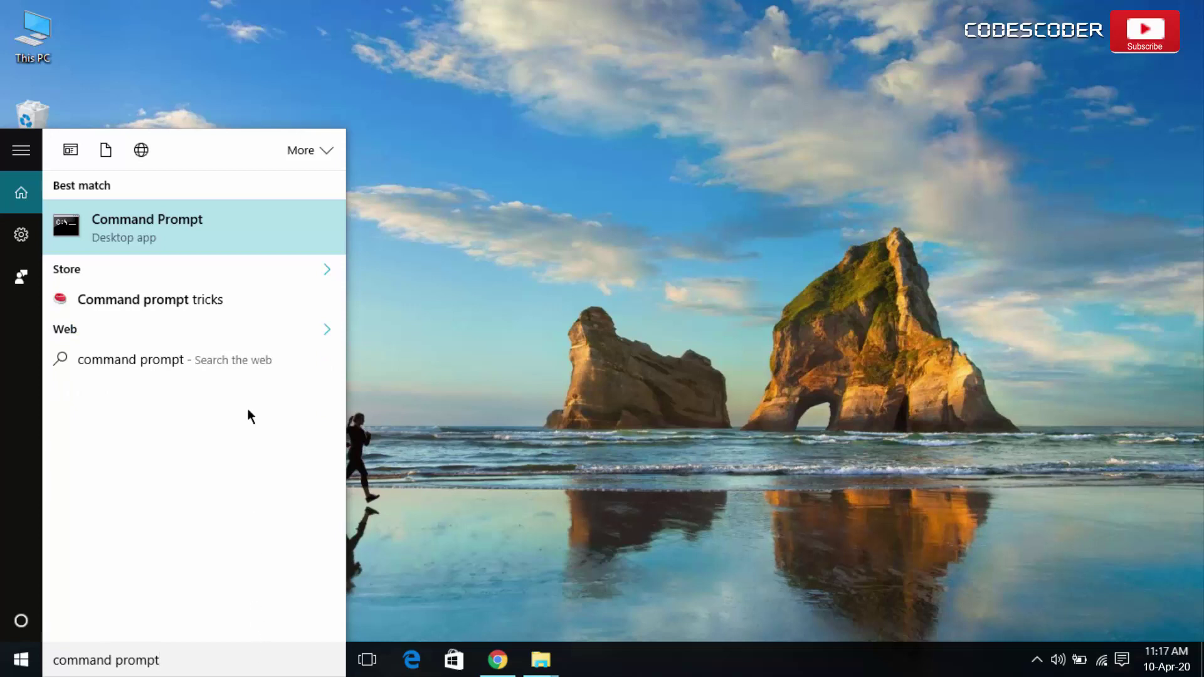
pyautogui.rightClick(261, 226)
pyautogui.click(268, 245)
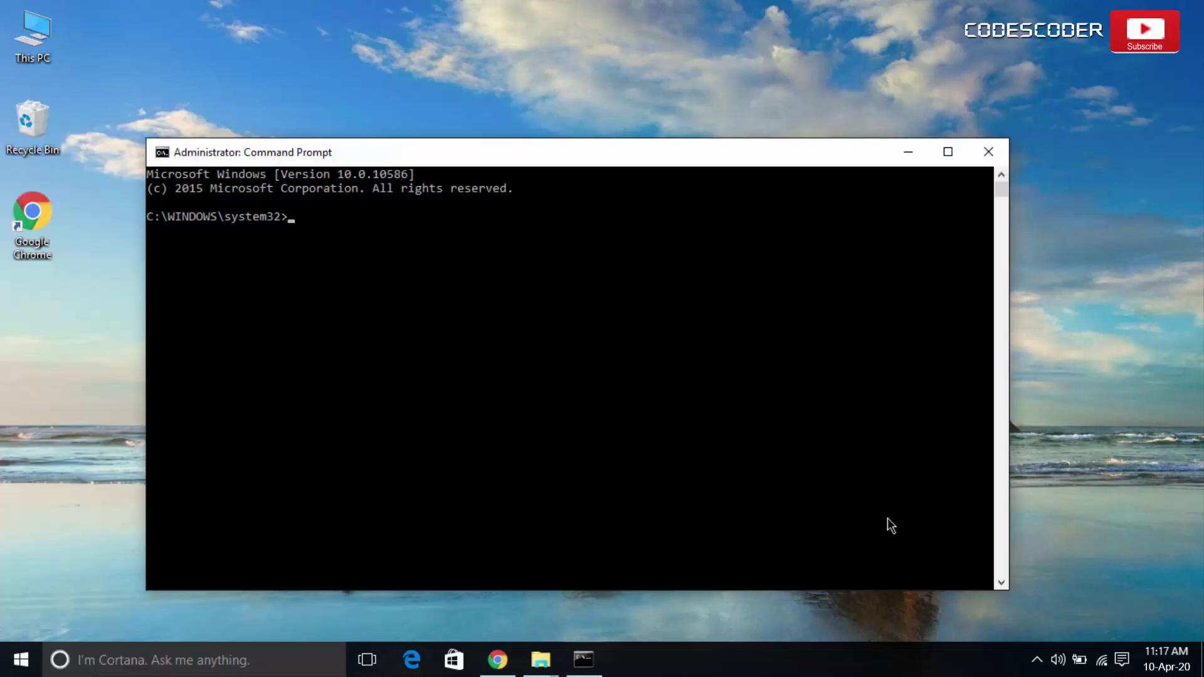
# Step: Run DISM.exe /Online /Cleanup-image /Restorehealth to completion, then close Command Prompt
pyautogui.write('DISM.exe')
pyautogui.hotkey('ctrl', 'v')
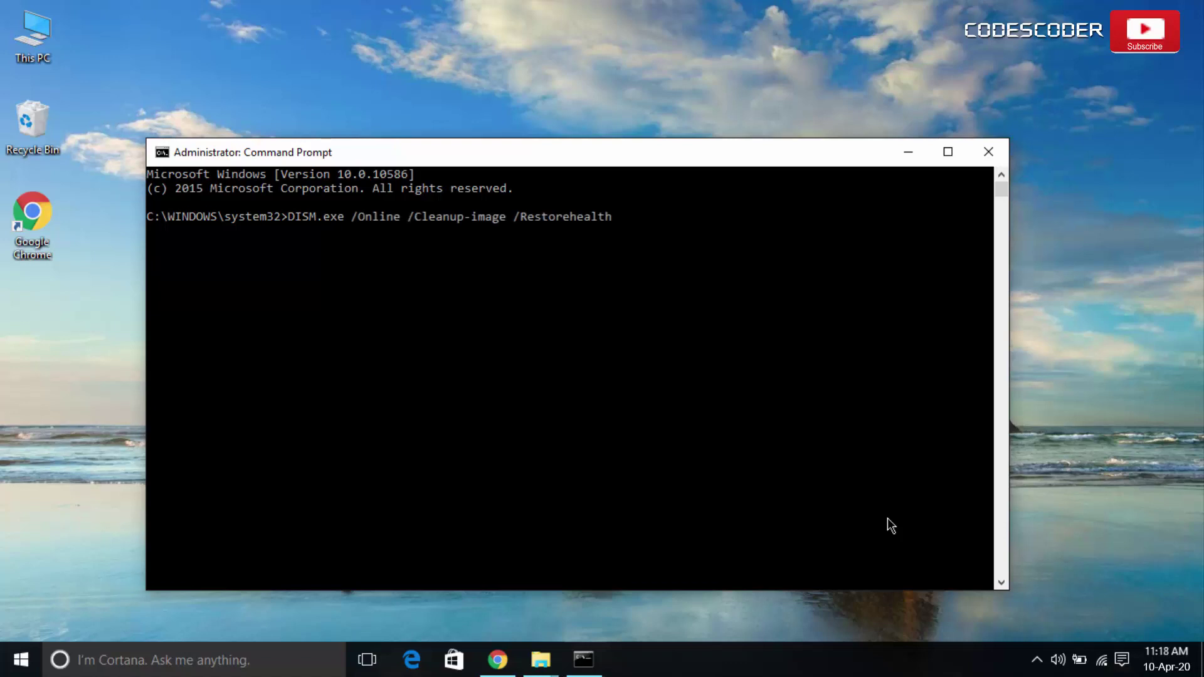
pyautogui.press('Return')
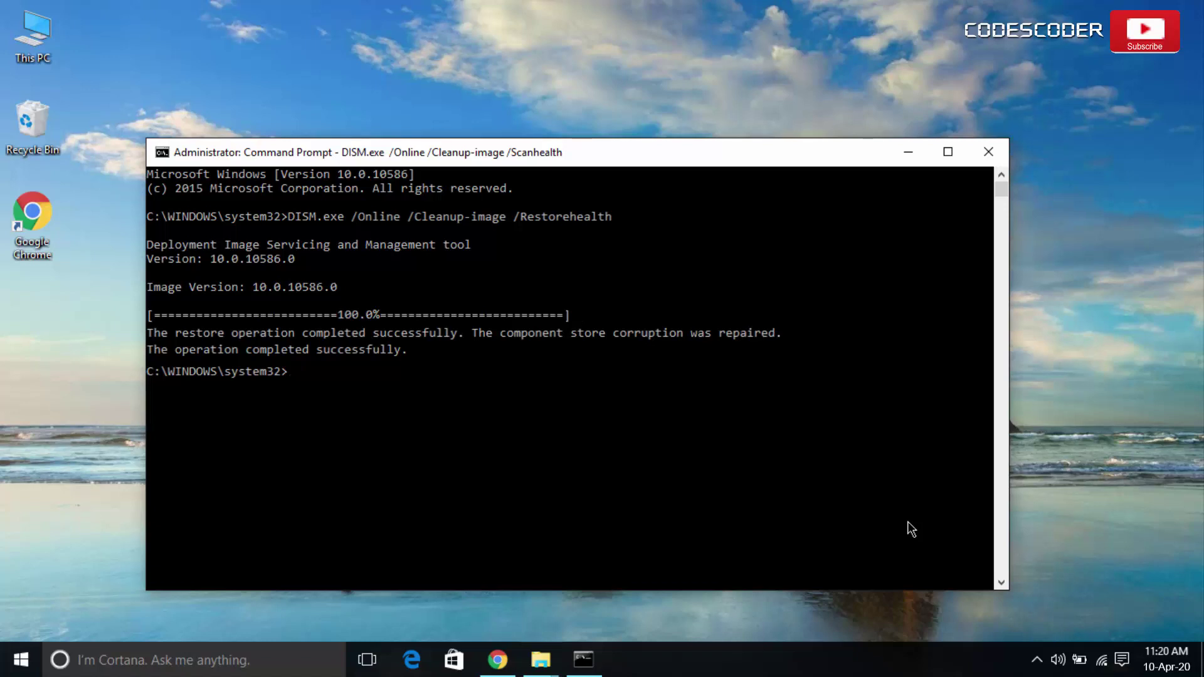
pyautogui.hotkey('alt', 'F4')
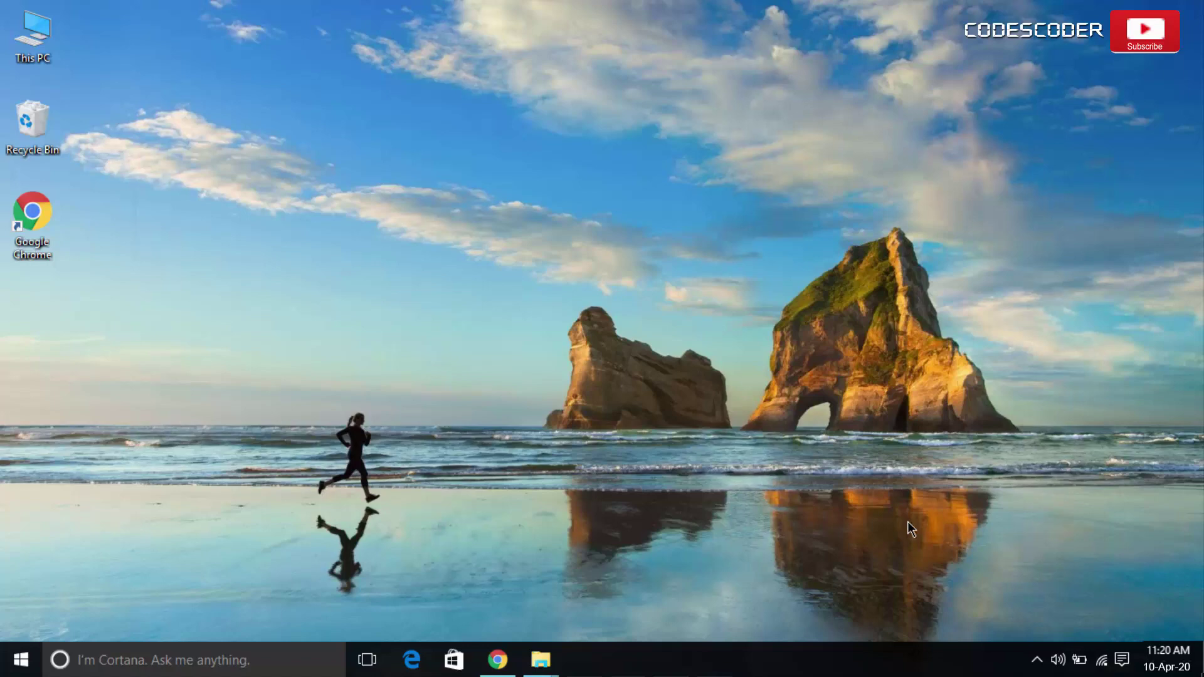
pyautogui.click(25, 658)
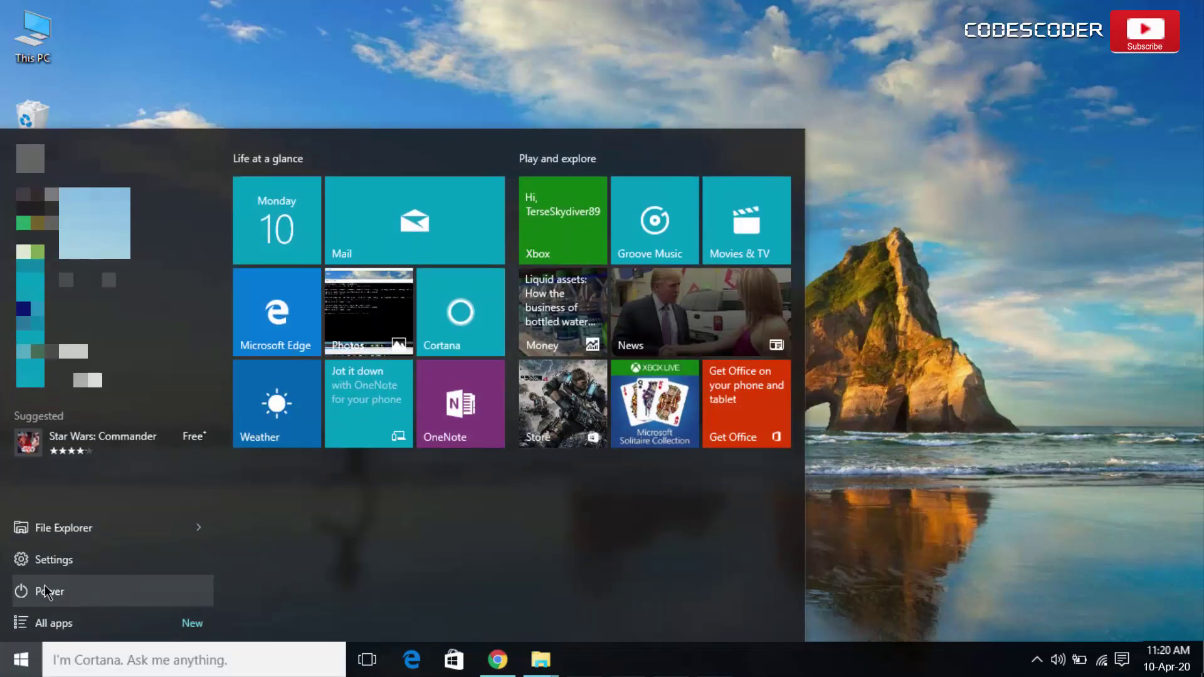
# Step: Choose Restart from the Start menu's Power options
pyautogui.click(43, 591)
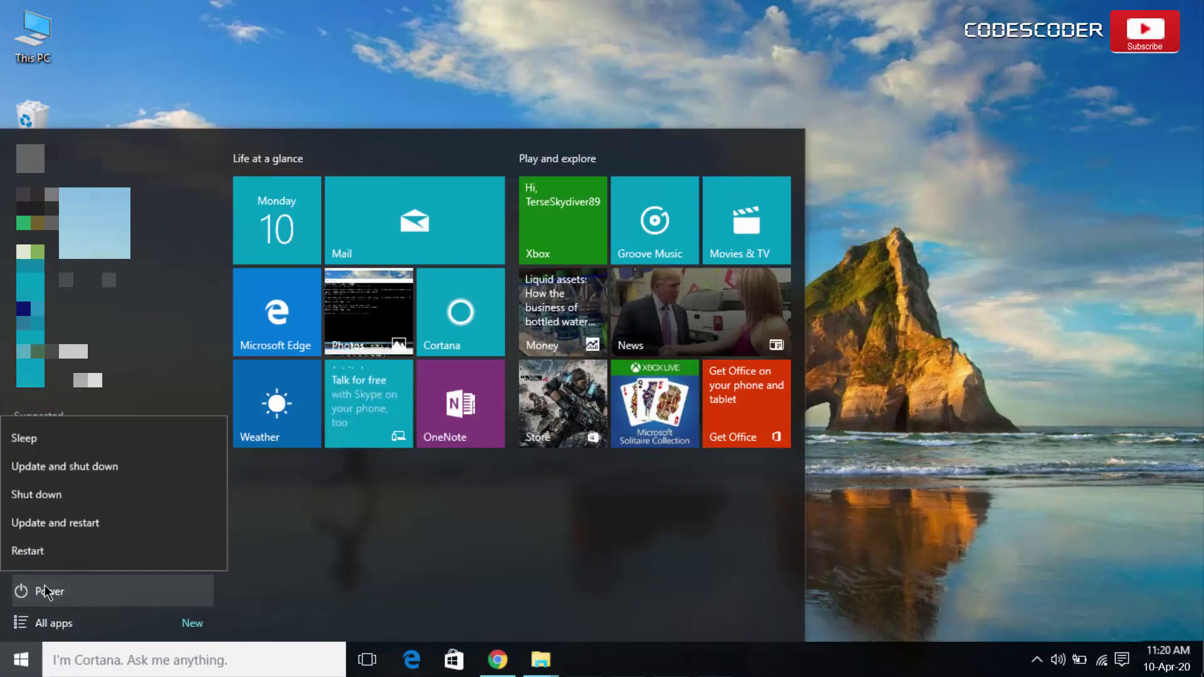
pyautogui.click(103, 559)
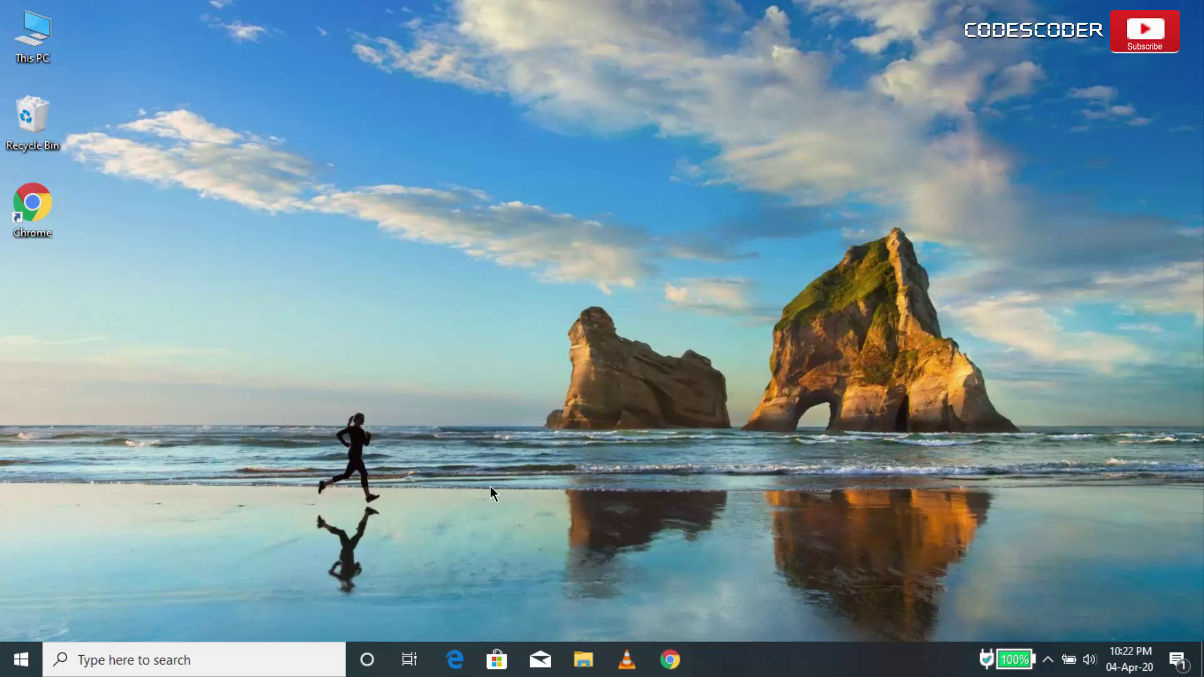
# Step: Search for 'command prompt' and launch Command Prompt as administrator
pyautogui.click(274, 656)
pyautogui.write('command pro')
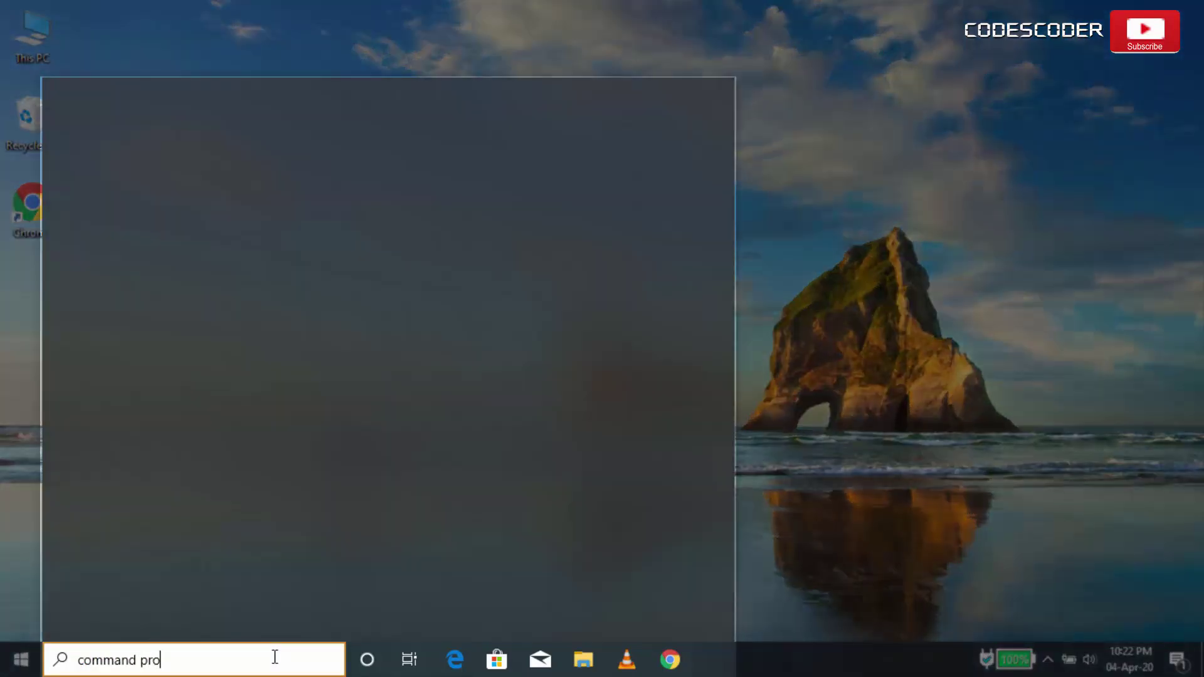
pyautogui.write('mpt')
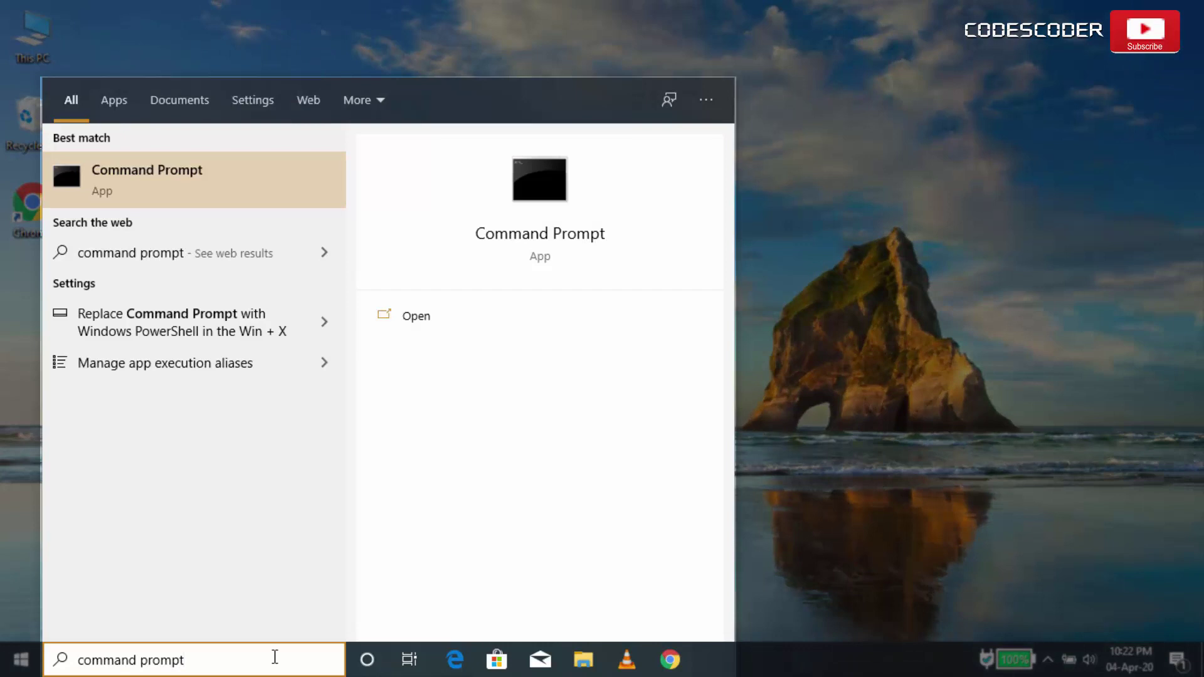
pyautogui.rightClick(248, 198)
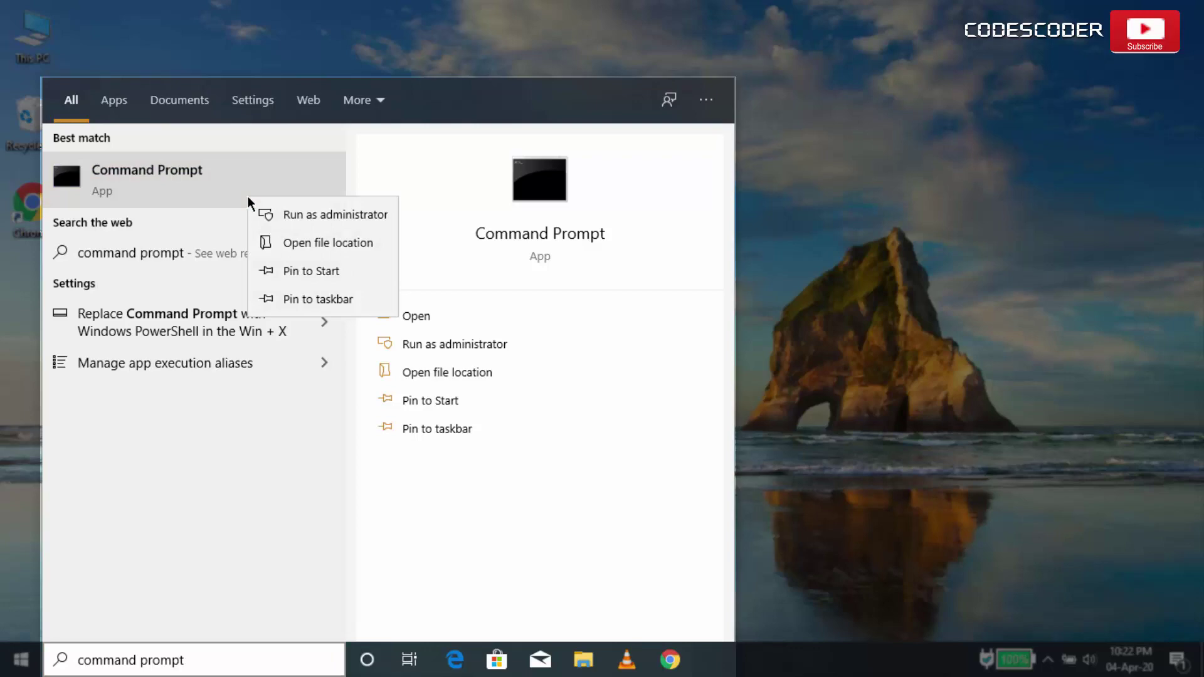
pyautogui.click(289, 212)
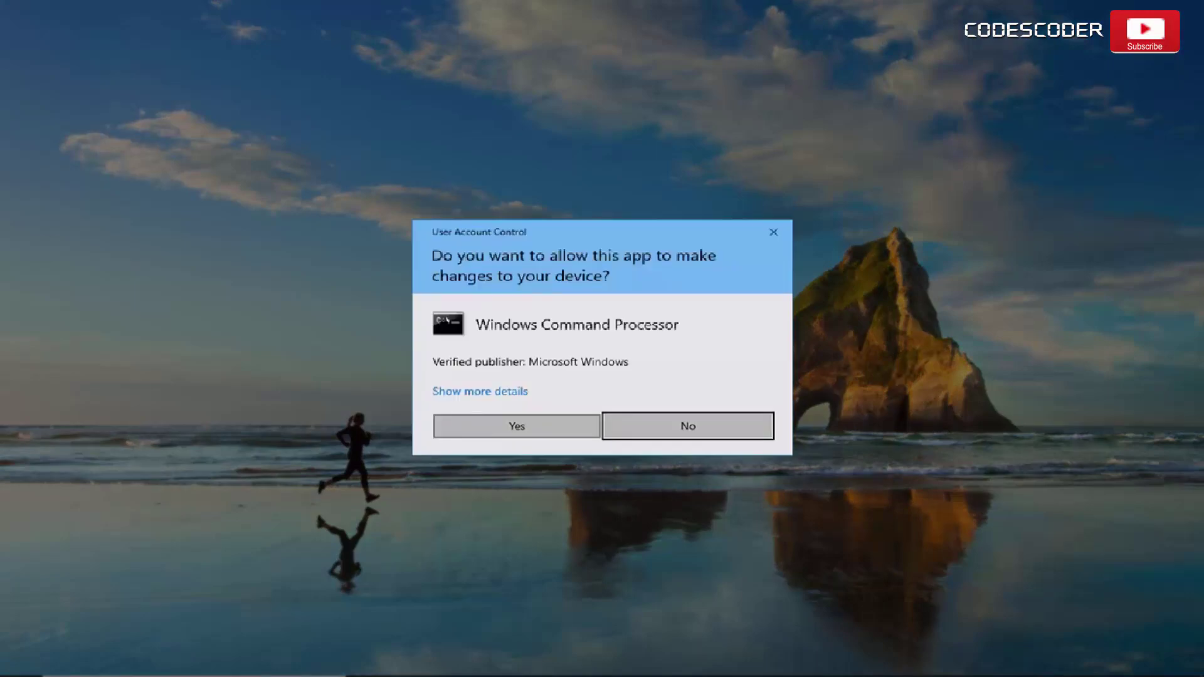
# Step: Allow Command Prompt through the UAC prompt and run 'sfc /scannow'
pyautogui.press('Left')
pyautogui.press('Return')
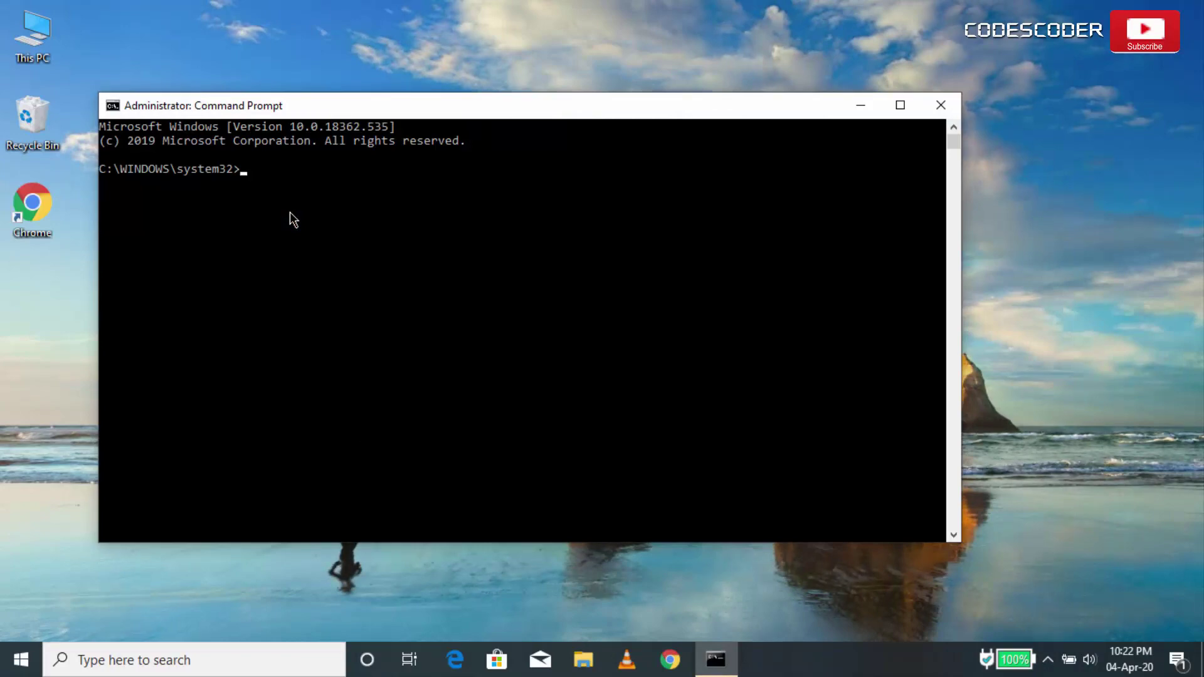
pyautogui.write('sfc /scannow')
pyautogui.press('Return')
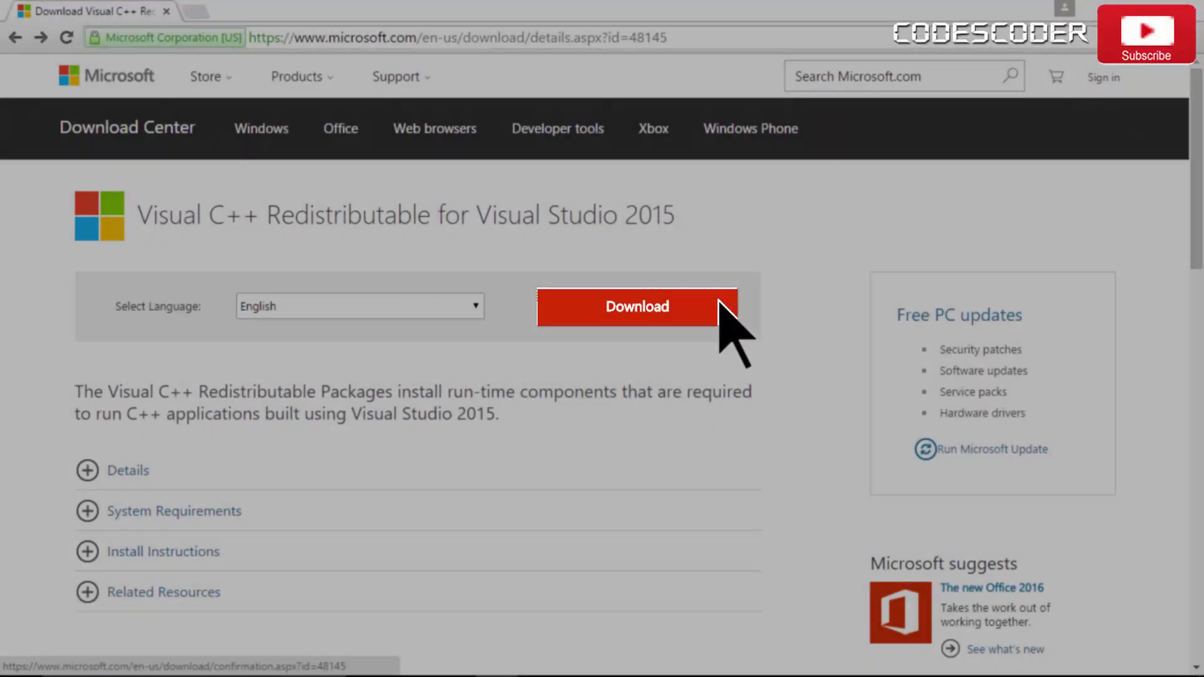
# Step: Select vc_redist.x86.exe and vc_redist.x64.exe for download from the Visual C++ 2015 page
pyautogui.click(718, 300)
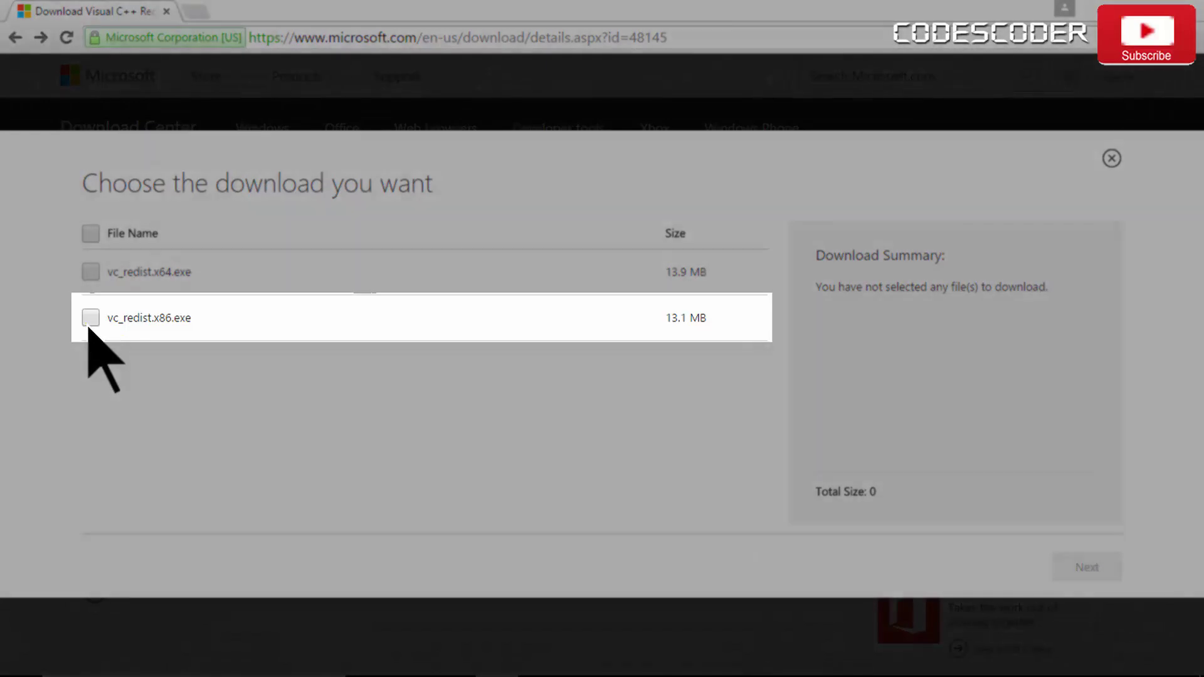
pyautogui.click(90, 320)
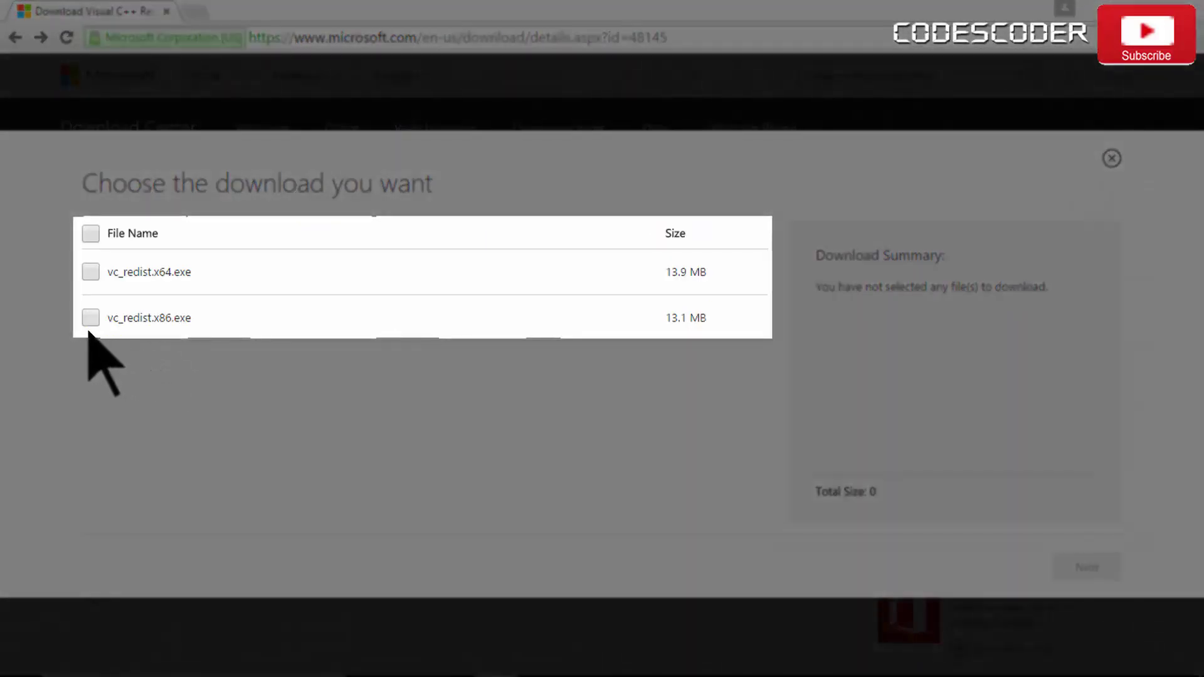
pyautogui.click(90, 321)
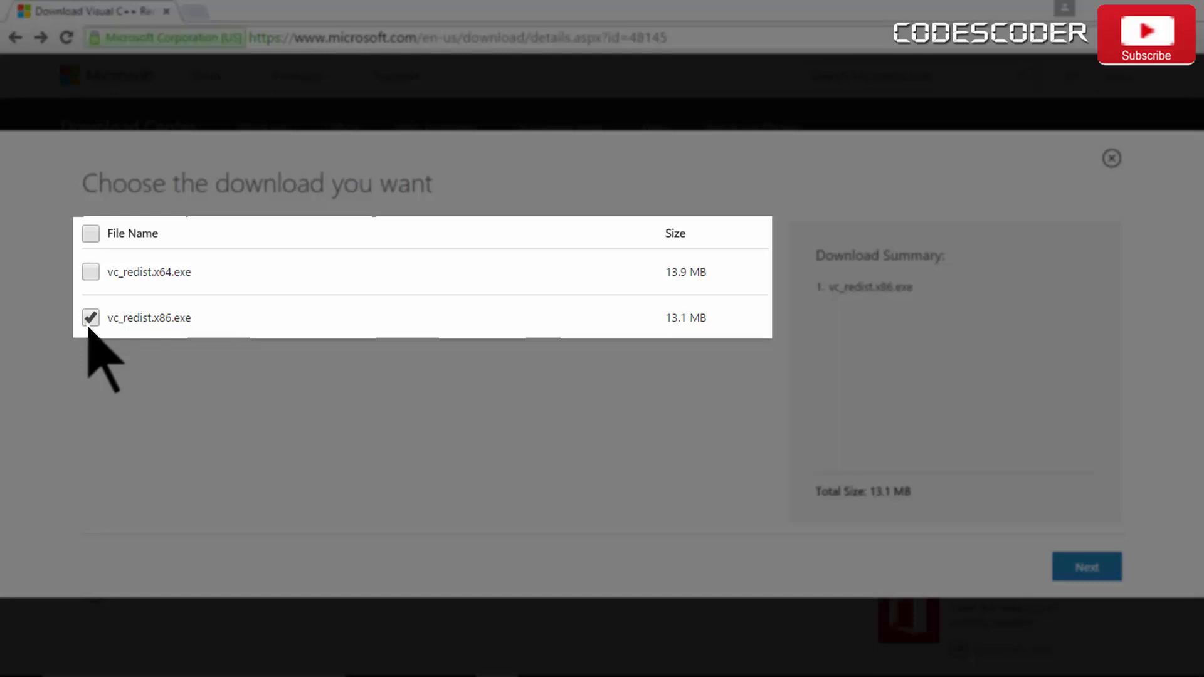
pyautogui.click(91, 272)
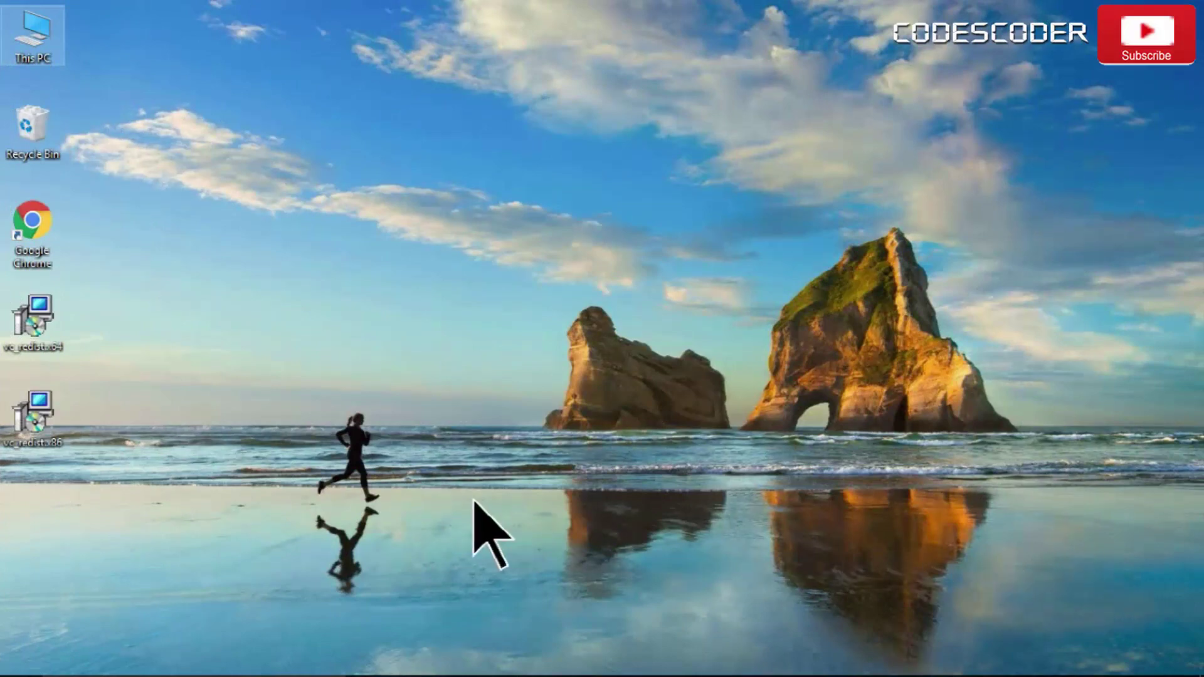
# Step: Install vc_redist.x86 from the desktop, accepting the license terms, then close setup
pyautogui.click(39, 421)
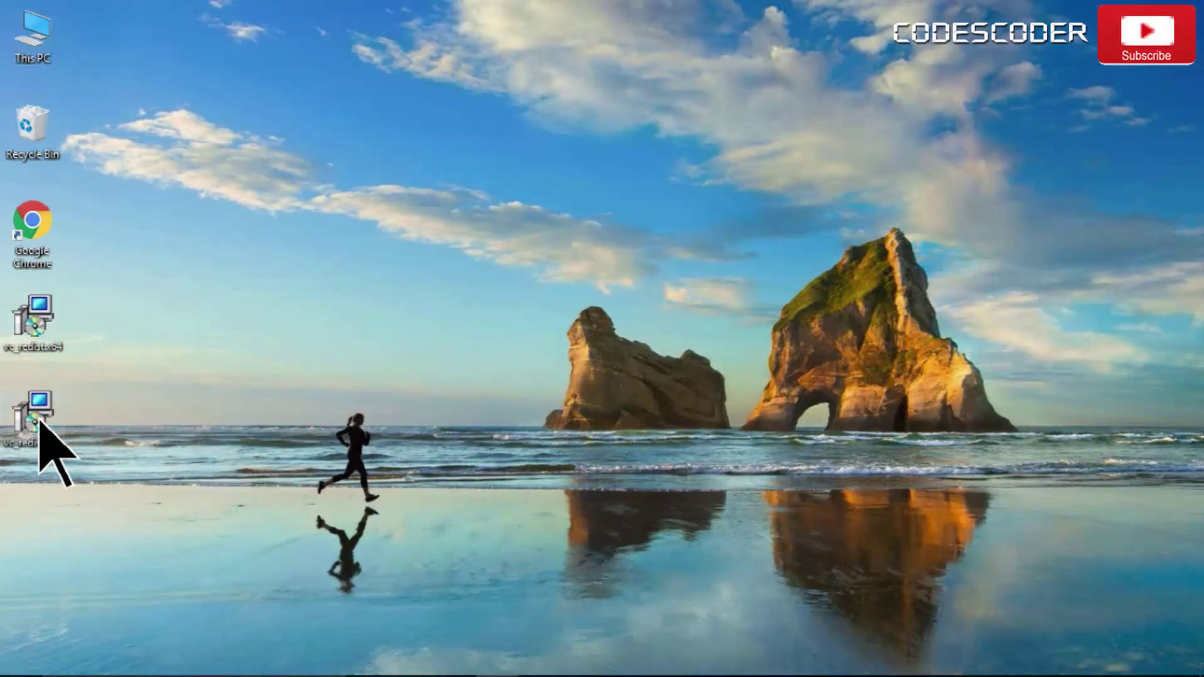
pyautogui.doubleClick(40, 421)
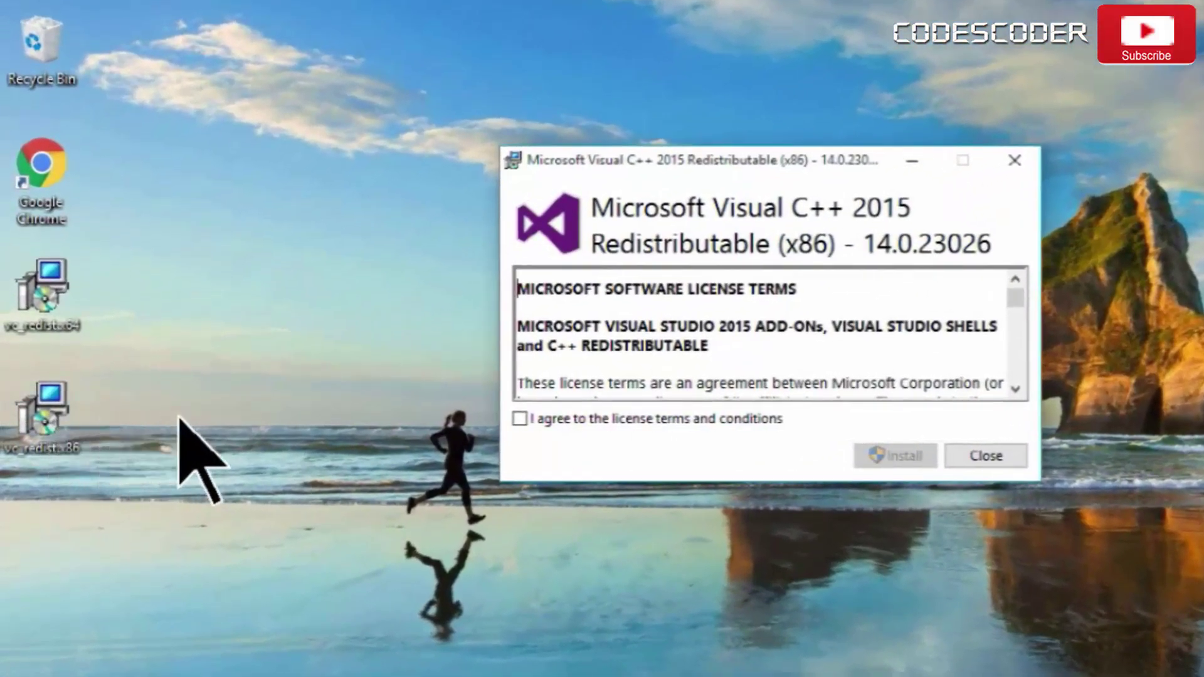
pyautogui.click(519, 420)
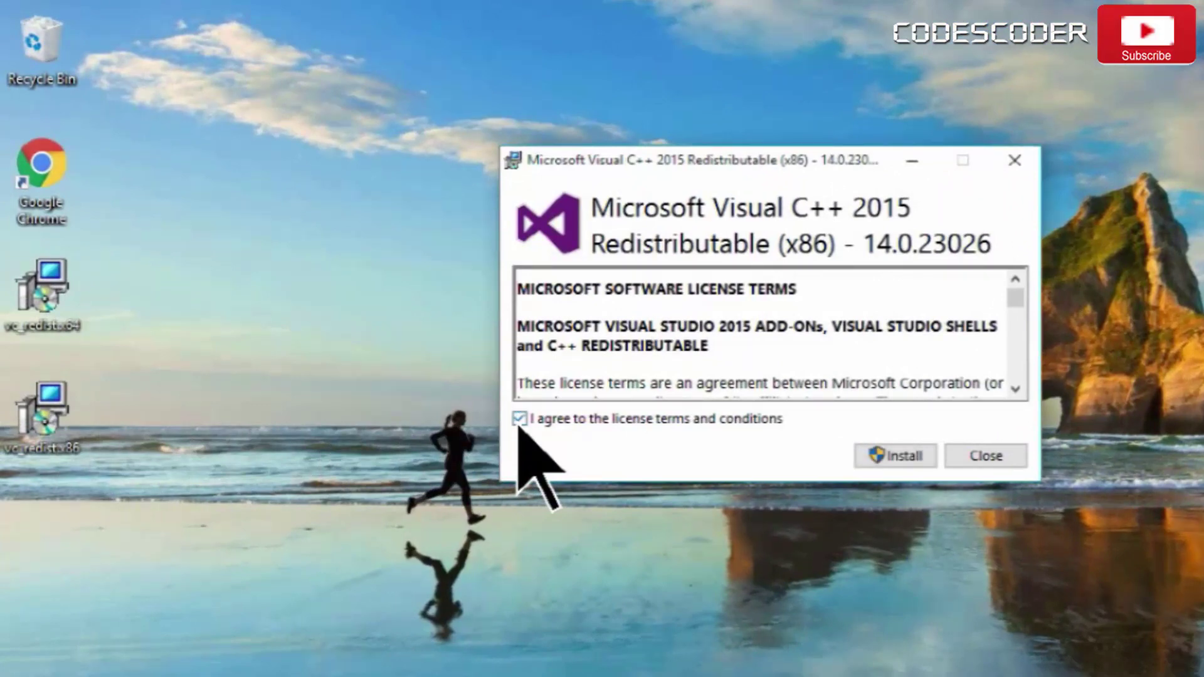
pyautogui.click(868, 456)
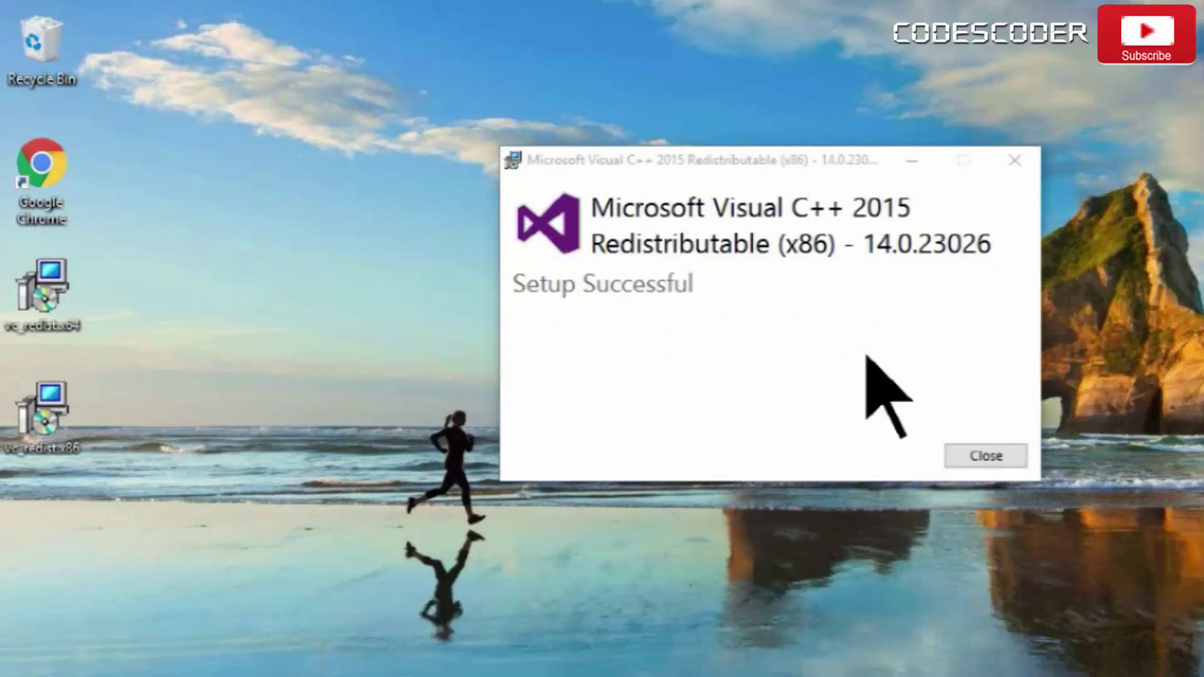
pyautogui.click(982, 457)
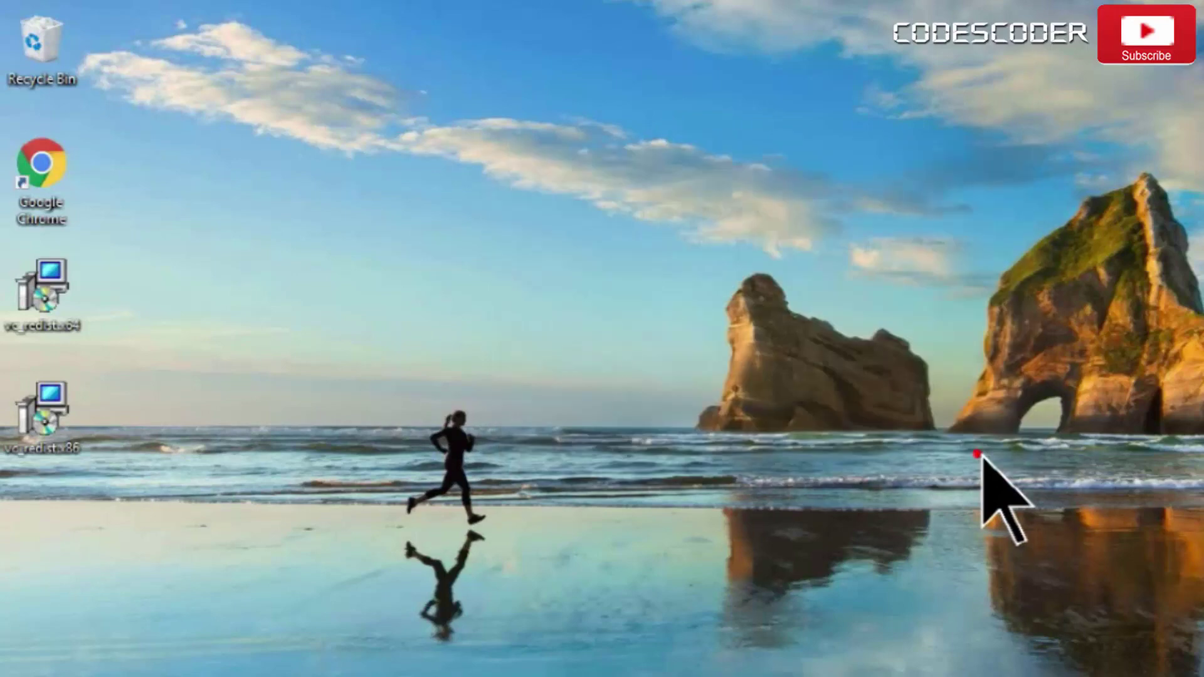
# Step: Install vc_redist.x64 from the desktop, accepting the license terms, then close setup
pyautogui.doubleClick(62, 326)
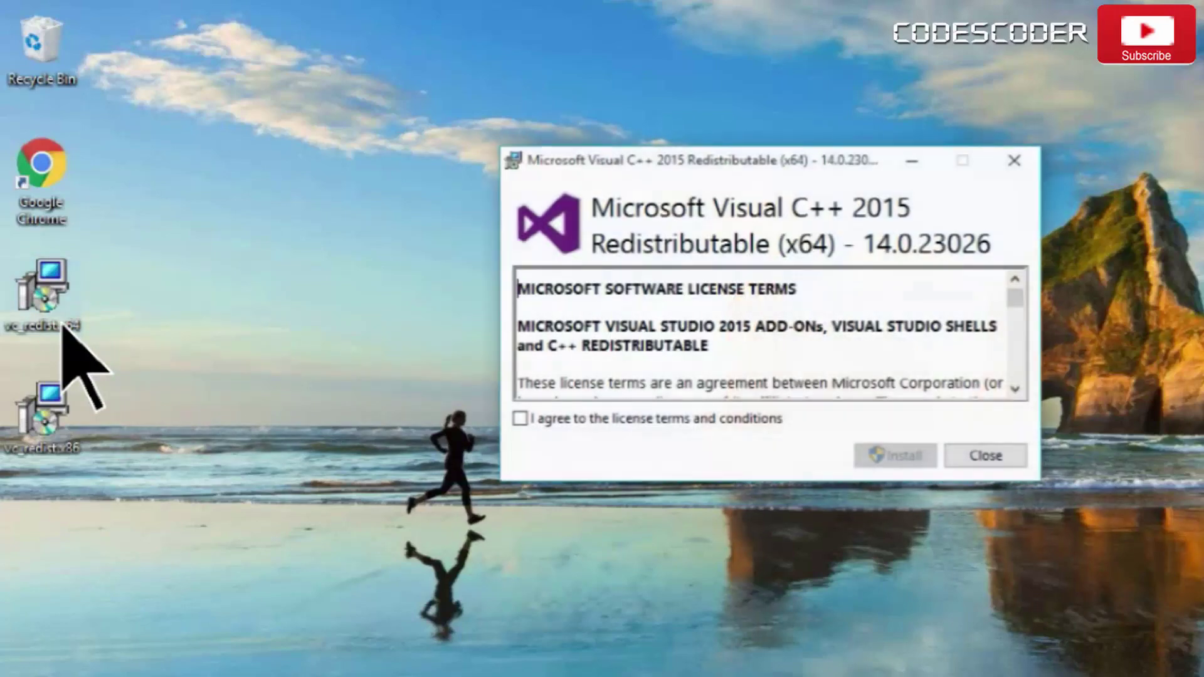
pyautogui.click(522, 419)
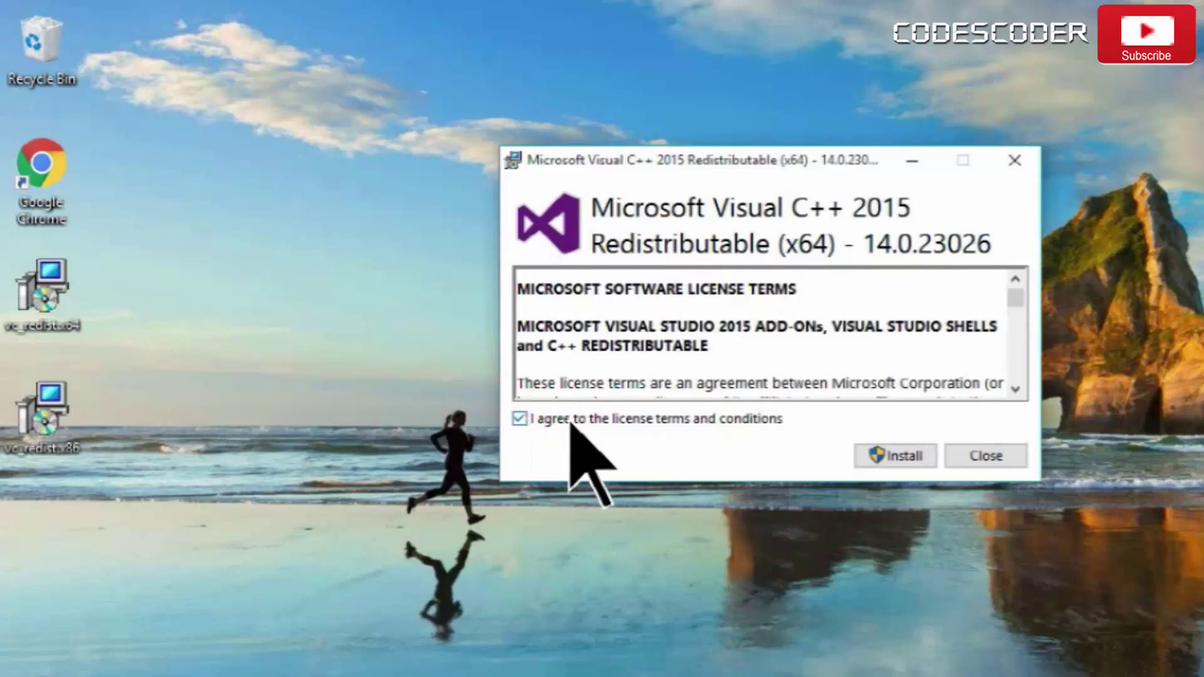
pyautogui.click(873, 459)
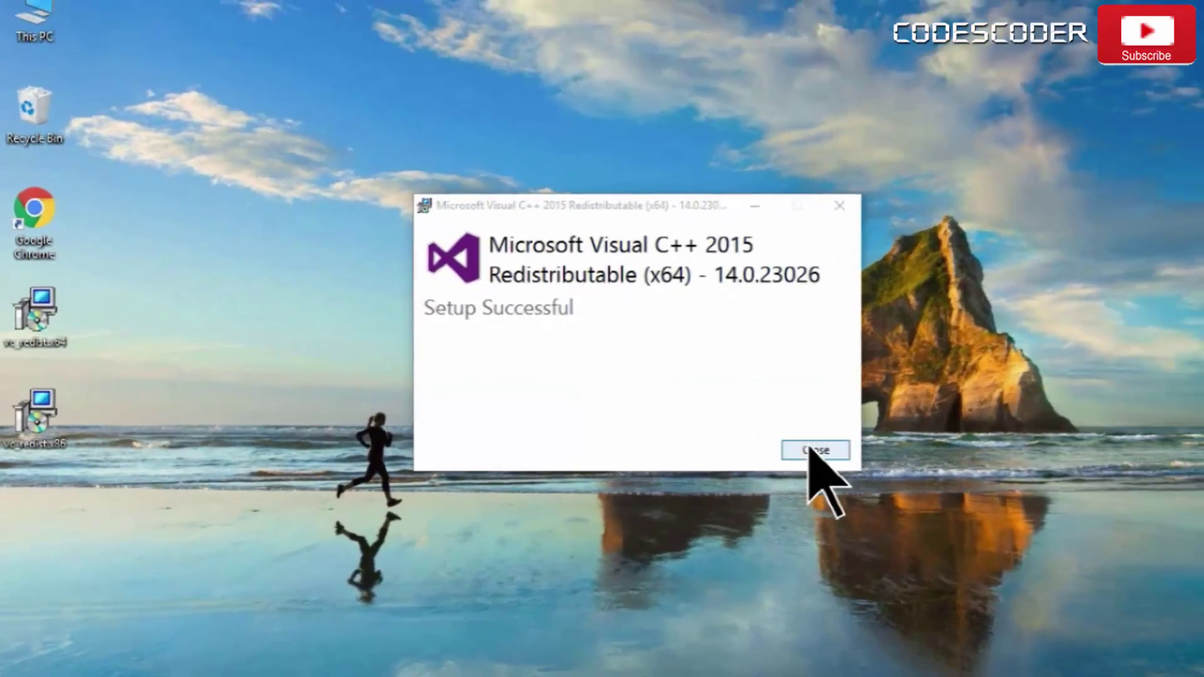
pyautogui.click(812, 449)
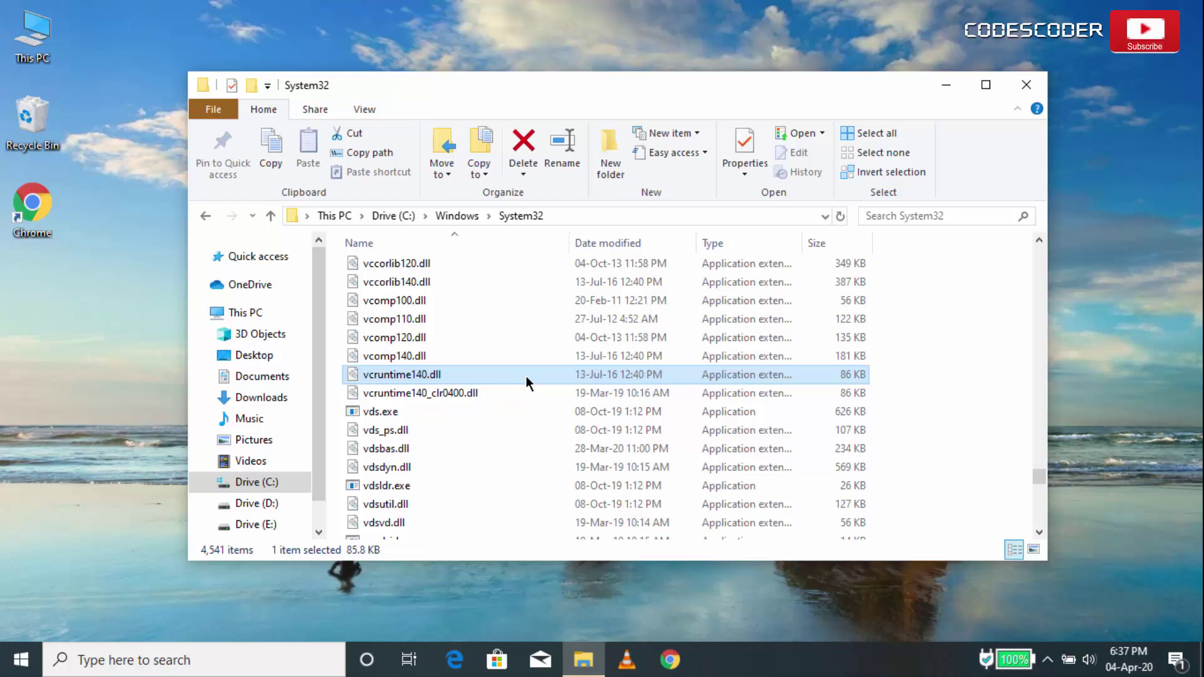
# Step: Check vcruntime140.dll's Properties Details in System32, confirming version 14.0.24212.0
pyautogui.rightClick(526, 375)
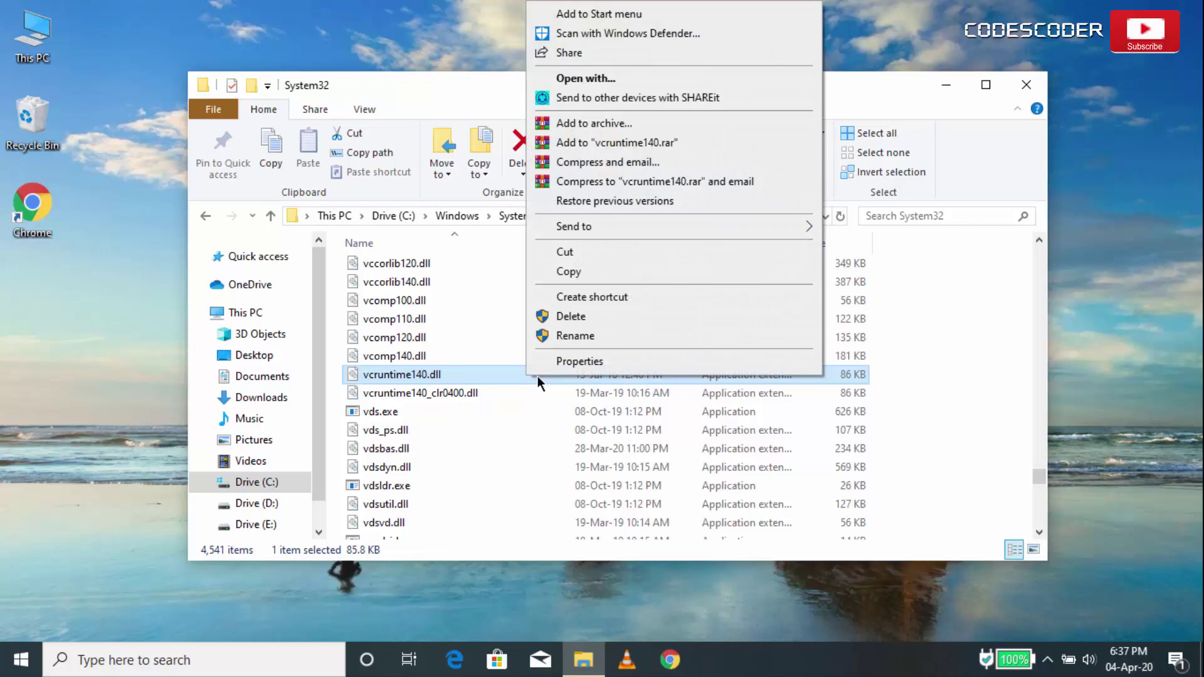
pyautogui.click(580, 362)
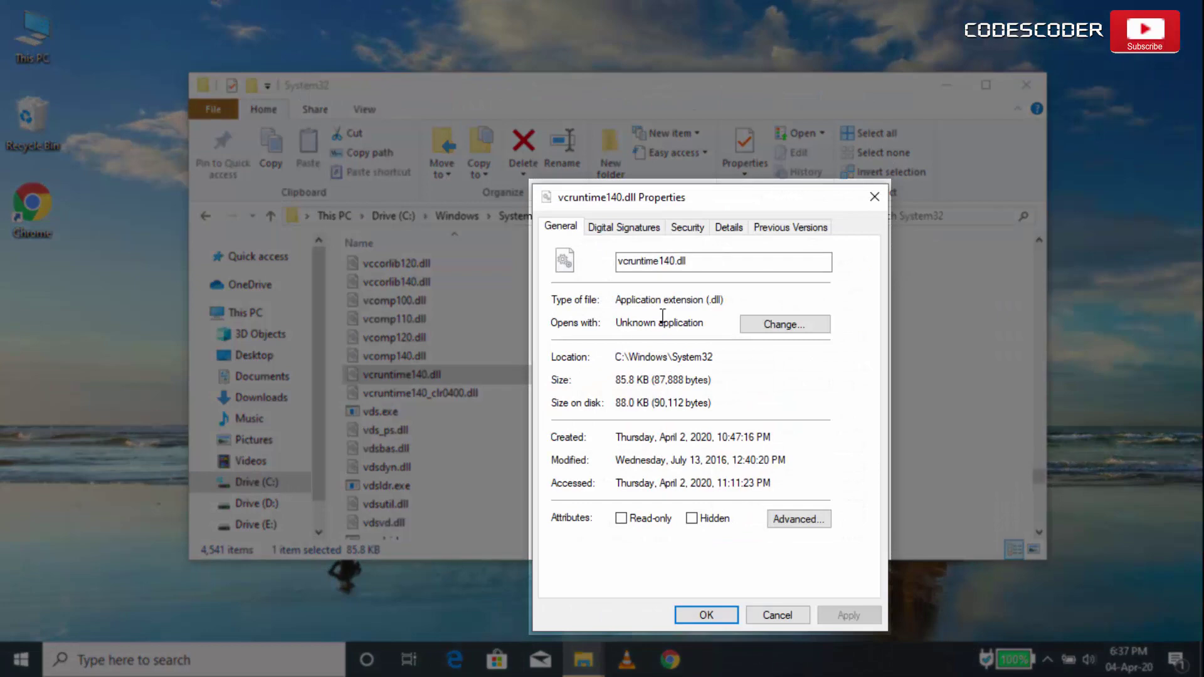
pyautogui.click(725, 229)
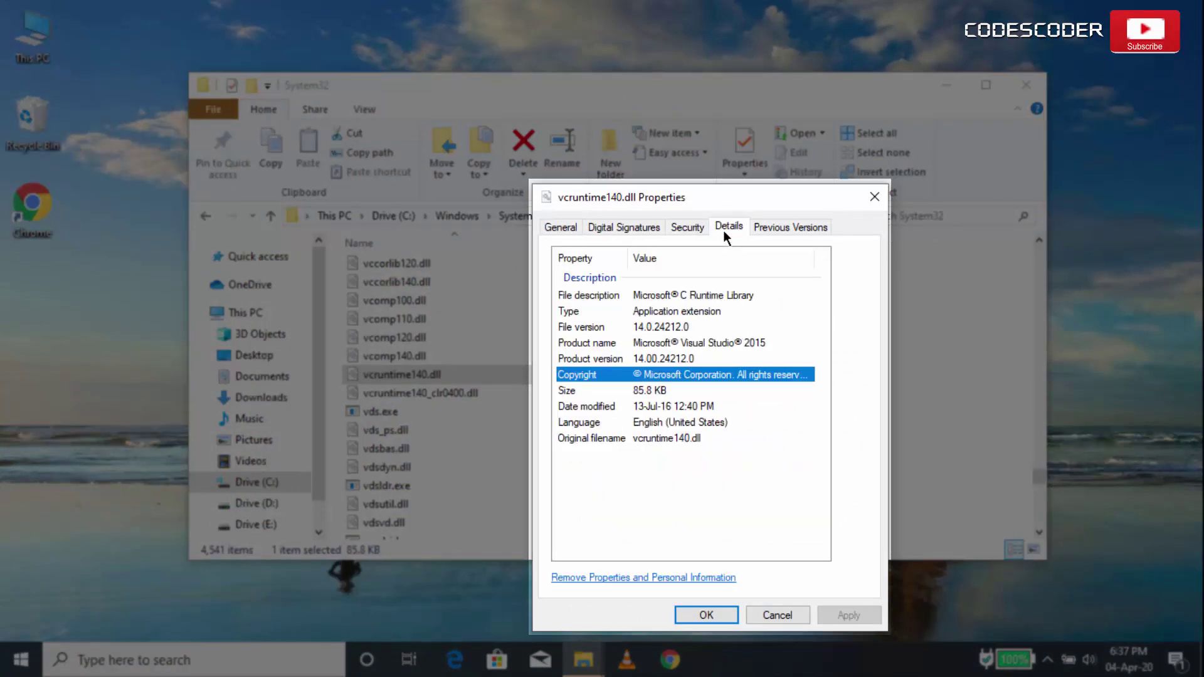
pyautogui.click(776, 343)
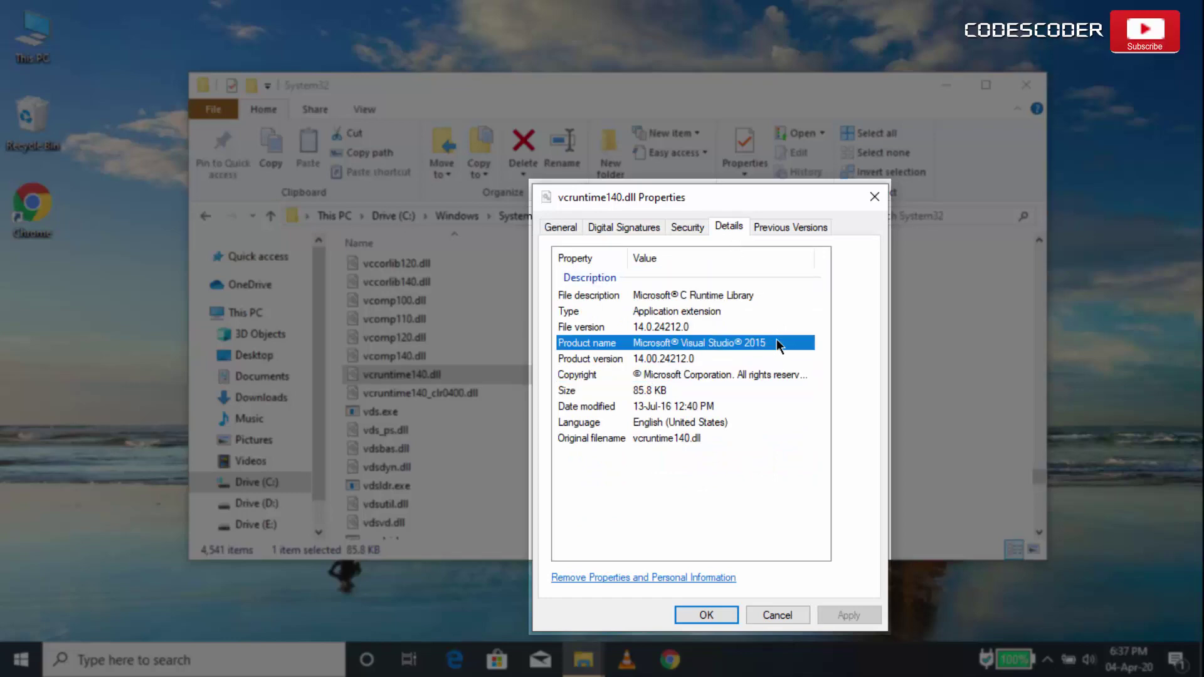
# Step: Show the desktop and open Control Panel through Windows Search
pyautogui.press('super+d')
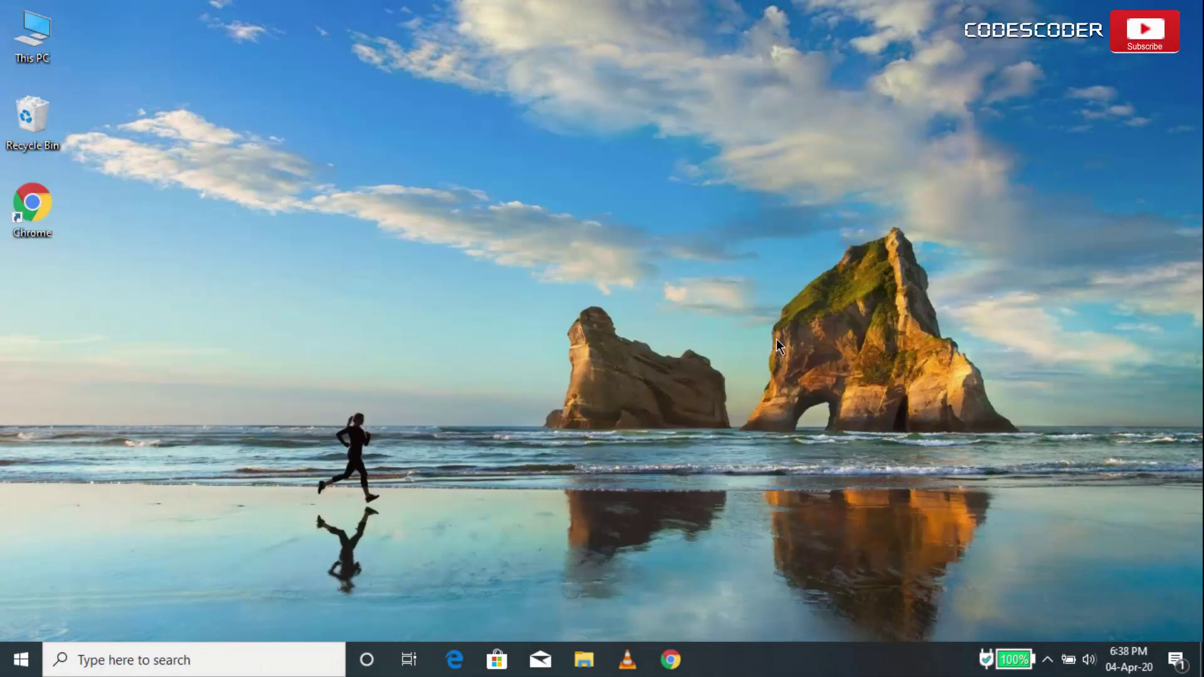
pyautogui.click(257, 657)
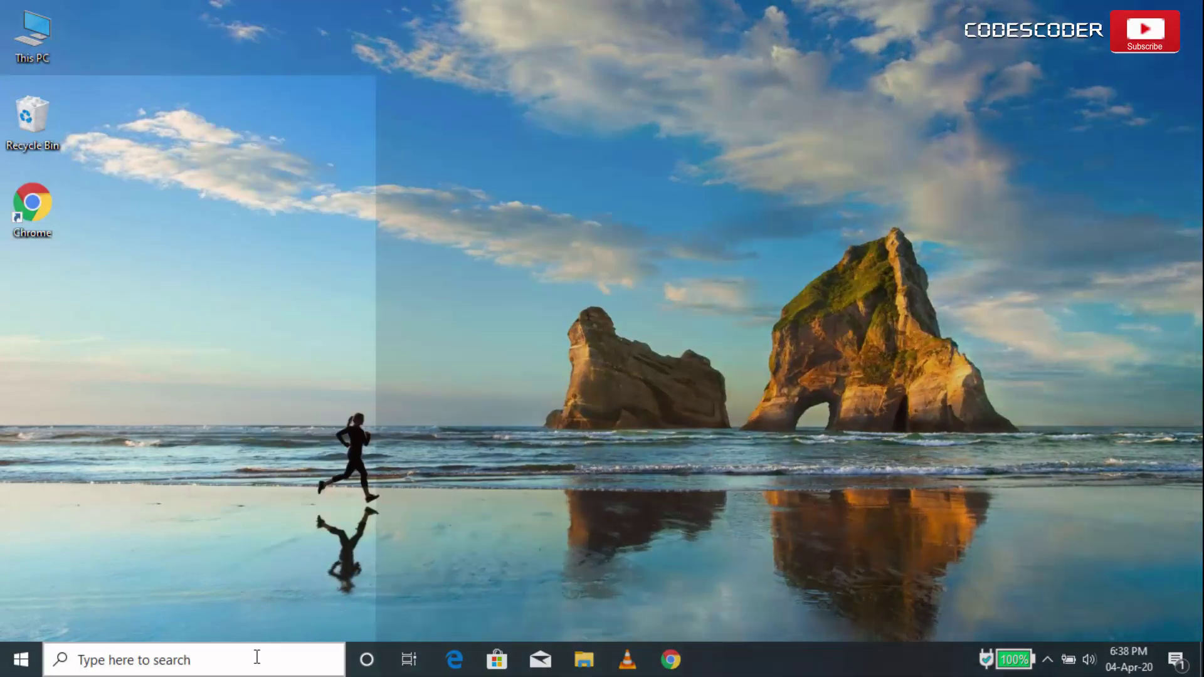
pyautogui.write('control panel')
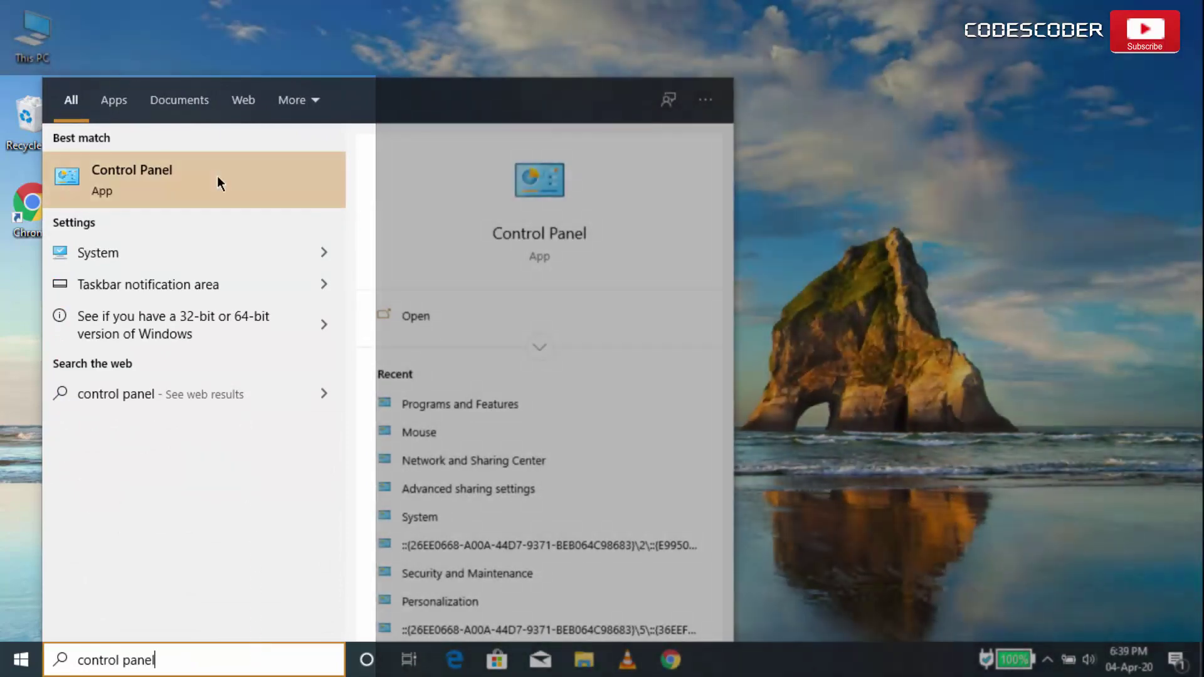
pyautogui.click(217, 180)
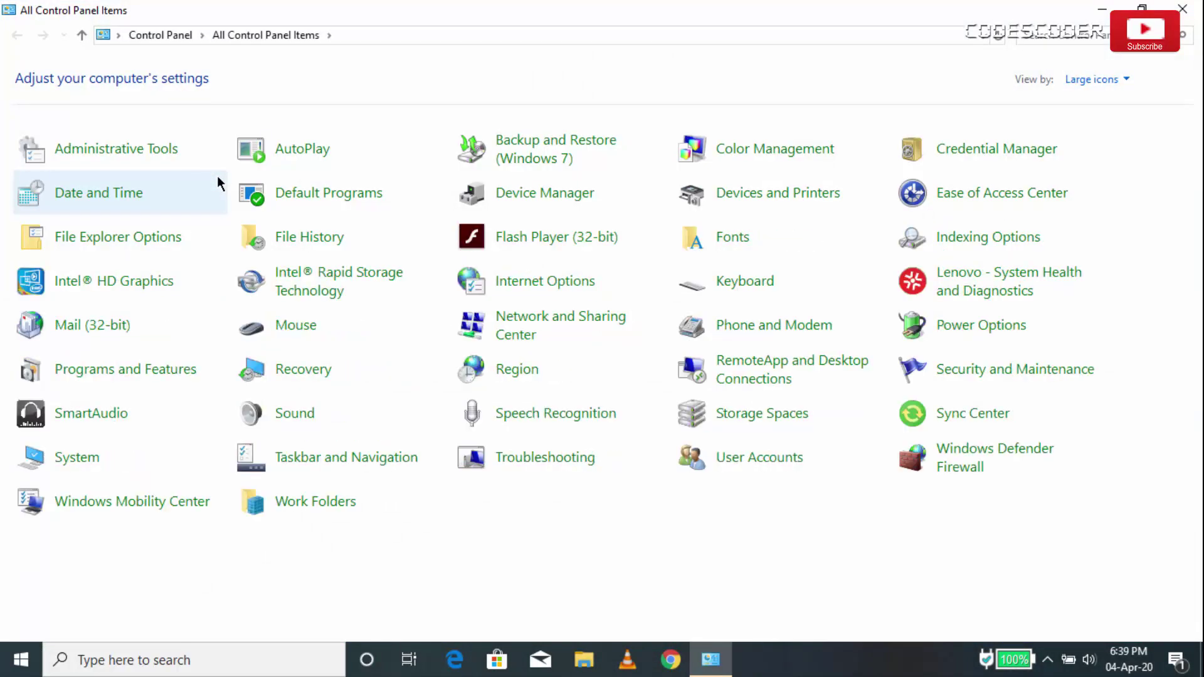
# Step: In Programs and Features, select and right-click Microsoft Visual C++ 2015 Redistributable (x64)
pyautogui.click(152, 371)
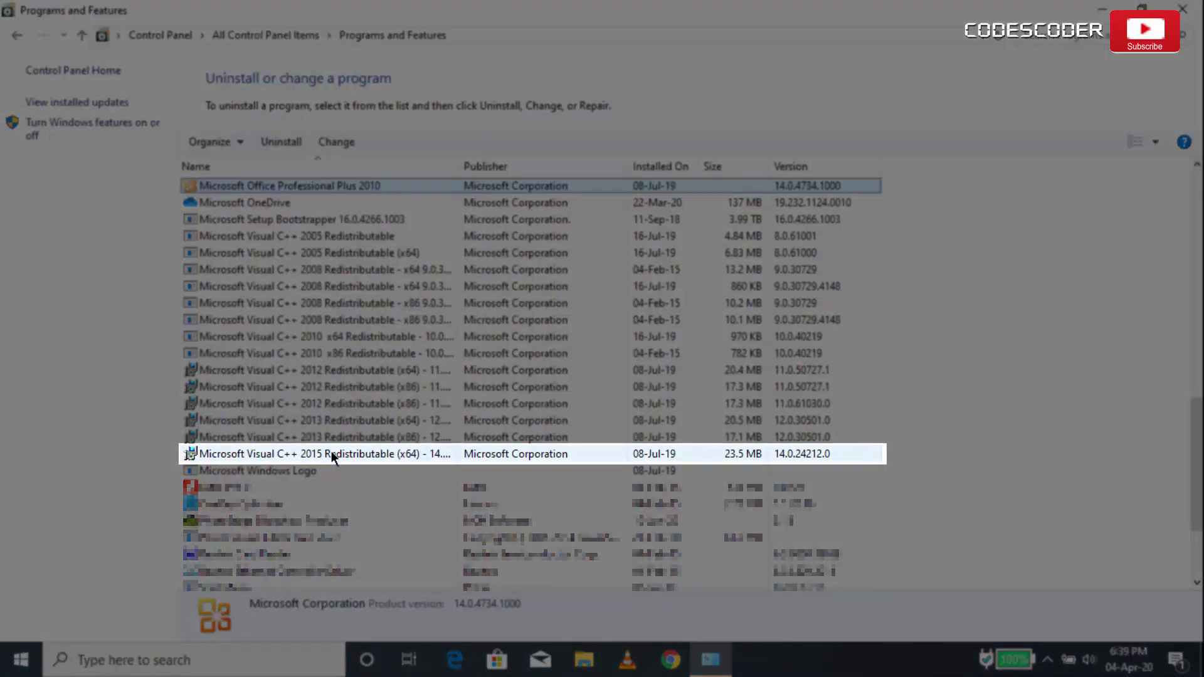
pyautogui.click(331, 452)
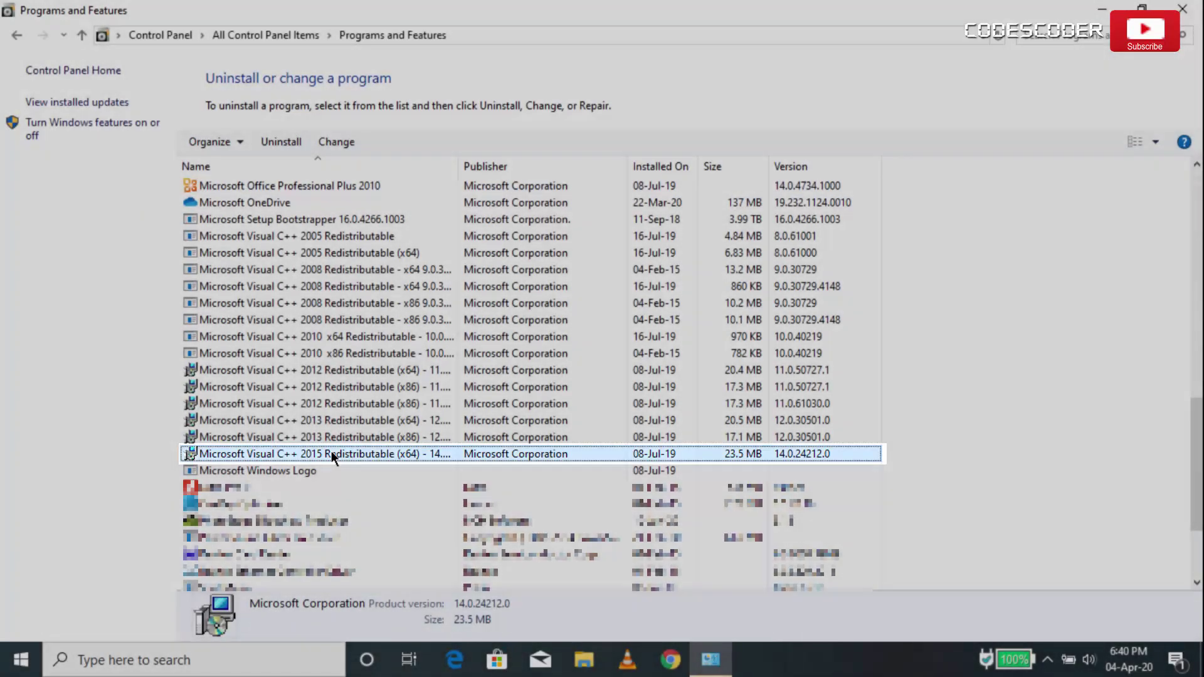
pyautogui.rightClick(331, 453)
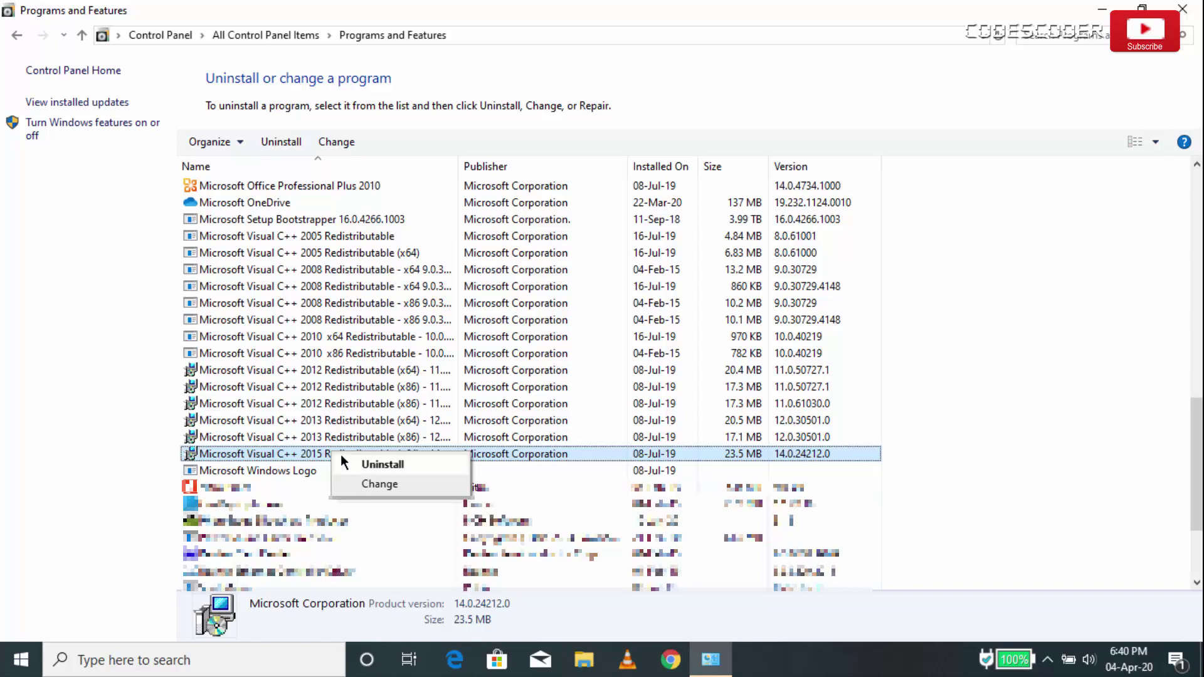
# Step: Repair the Visual C++ 2015 Redistributable (x64) via Change, then close the Setup Successful dialog
pyautogui.click(382, 484)
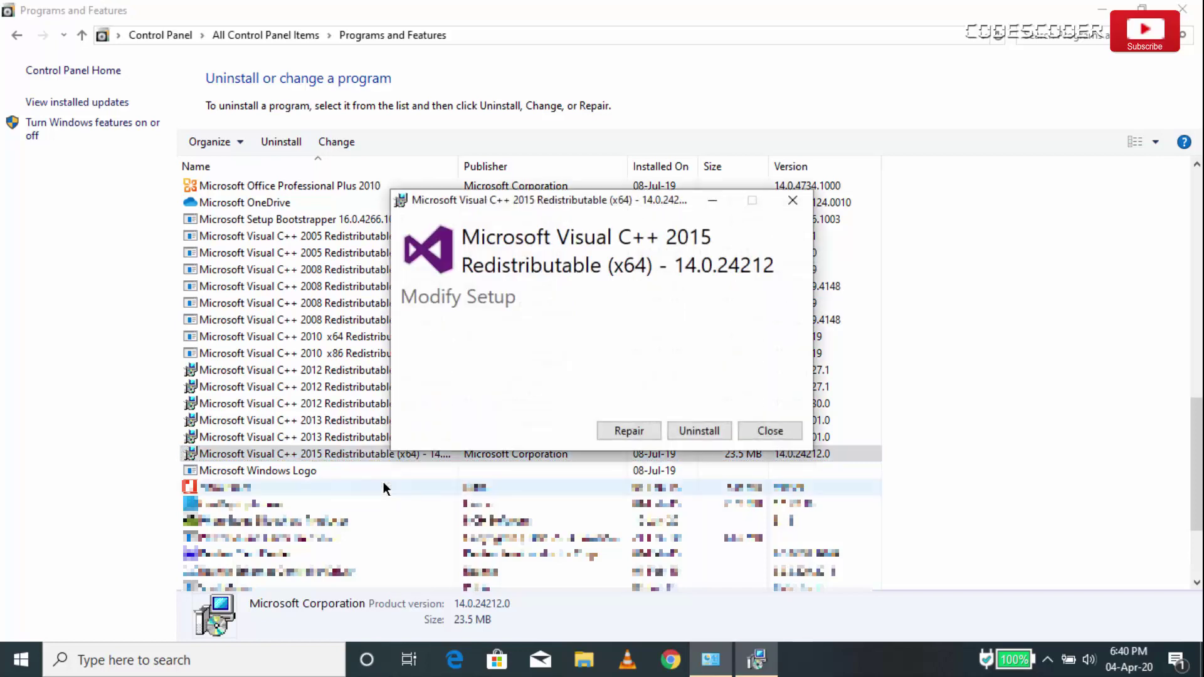
pyautogui.click(627, 431)
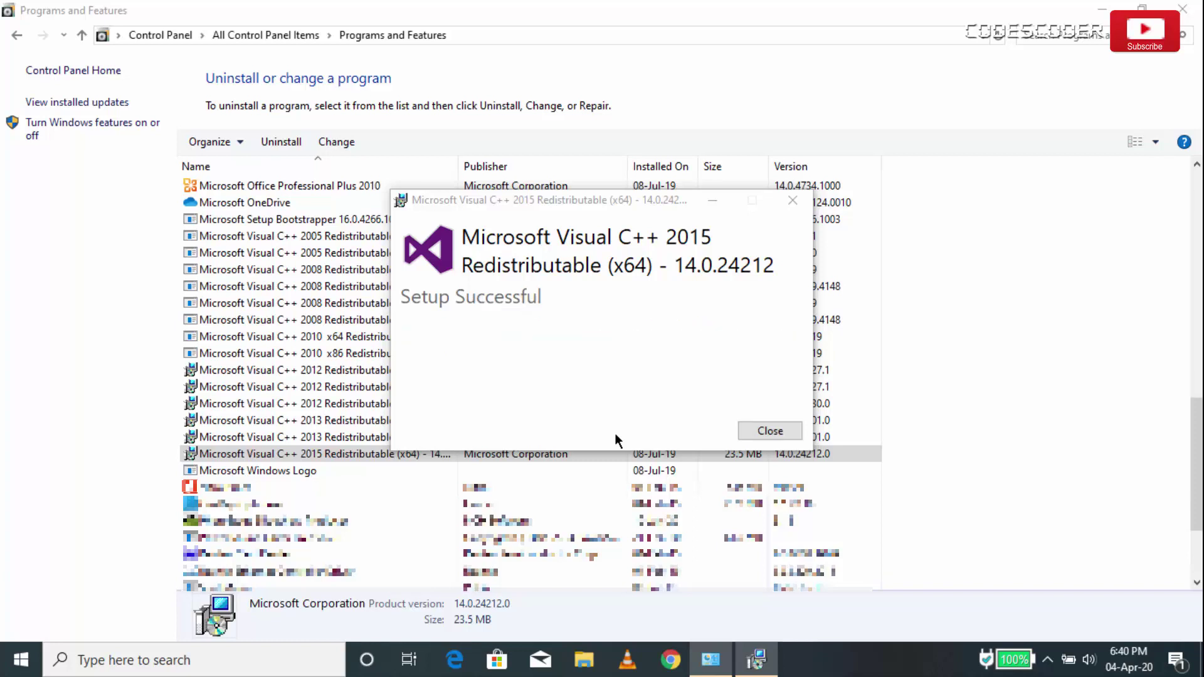
pyautogui.click(761, 430)
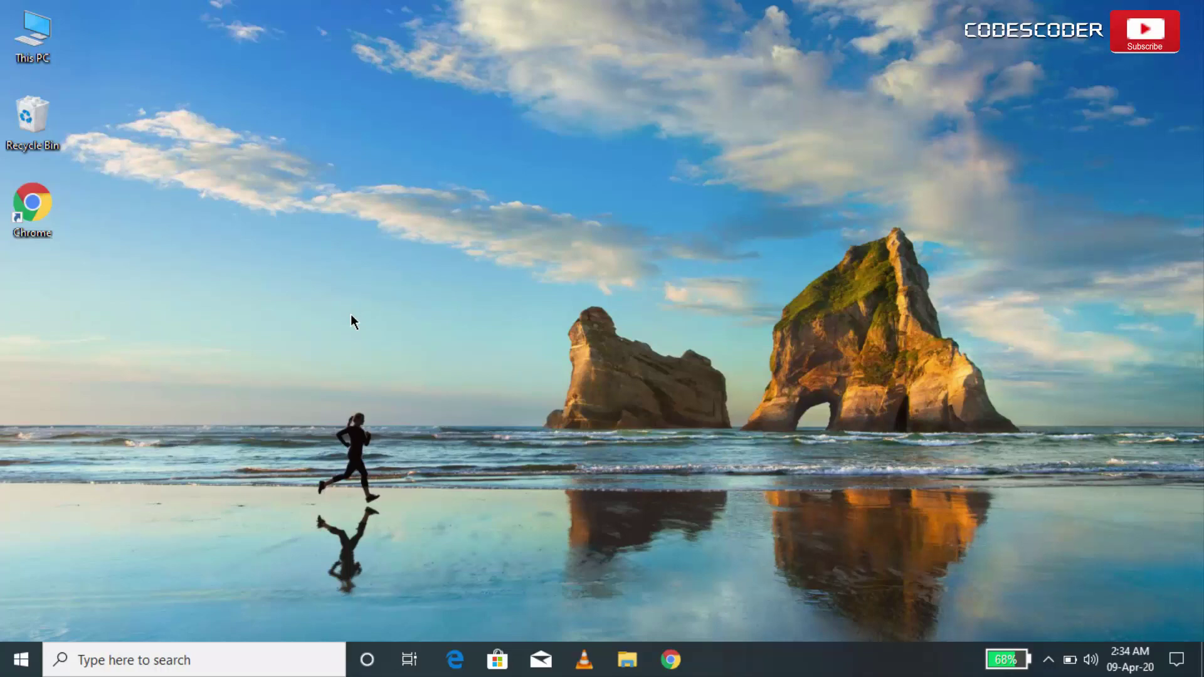
# Step: Search 'control panel' and open it on All Control Panel Items
pyautogui.click(177, 660)
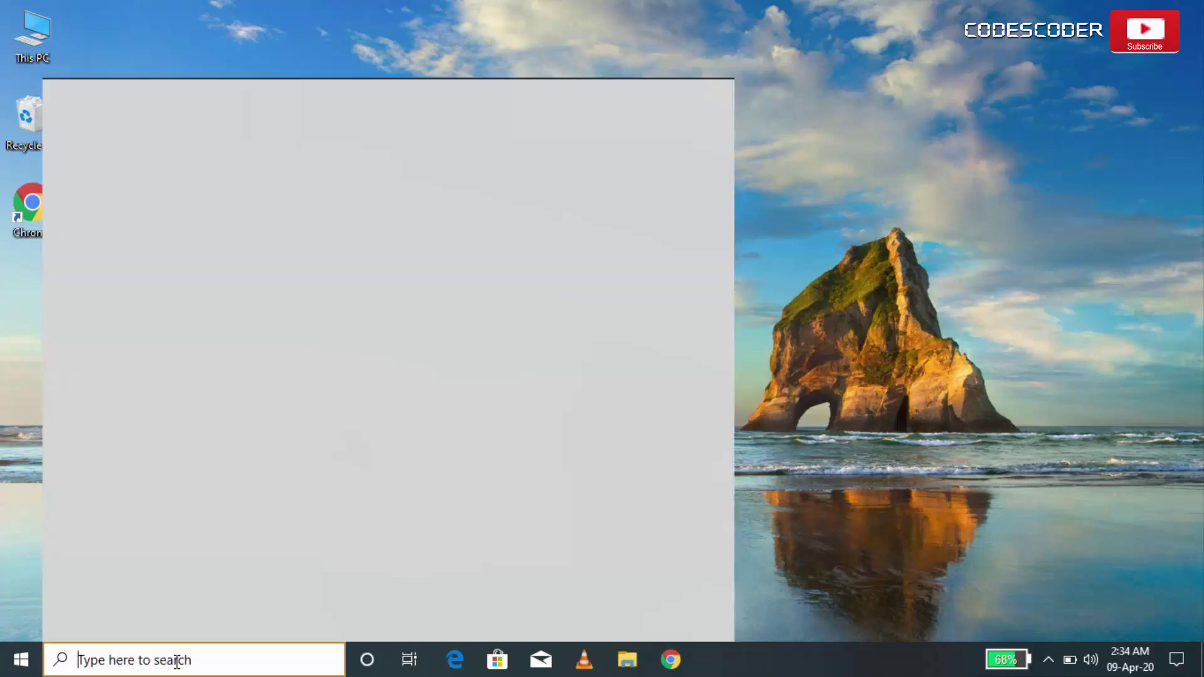
pyautogui.write('contr')
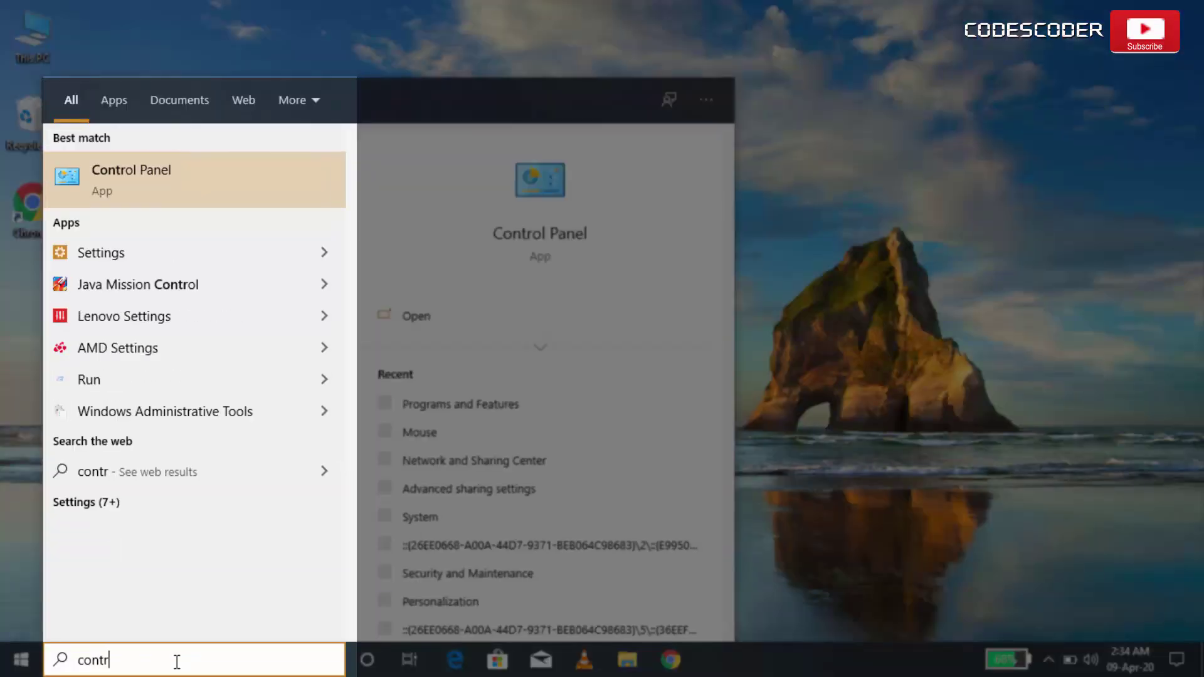
pyautogui.write('ol panel')
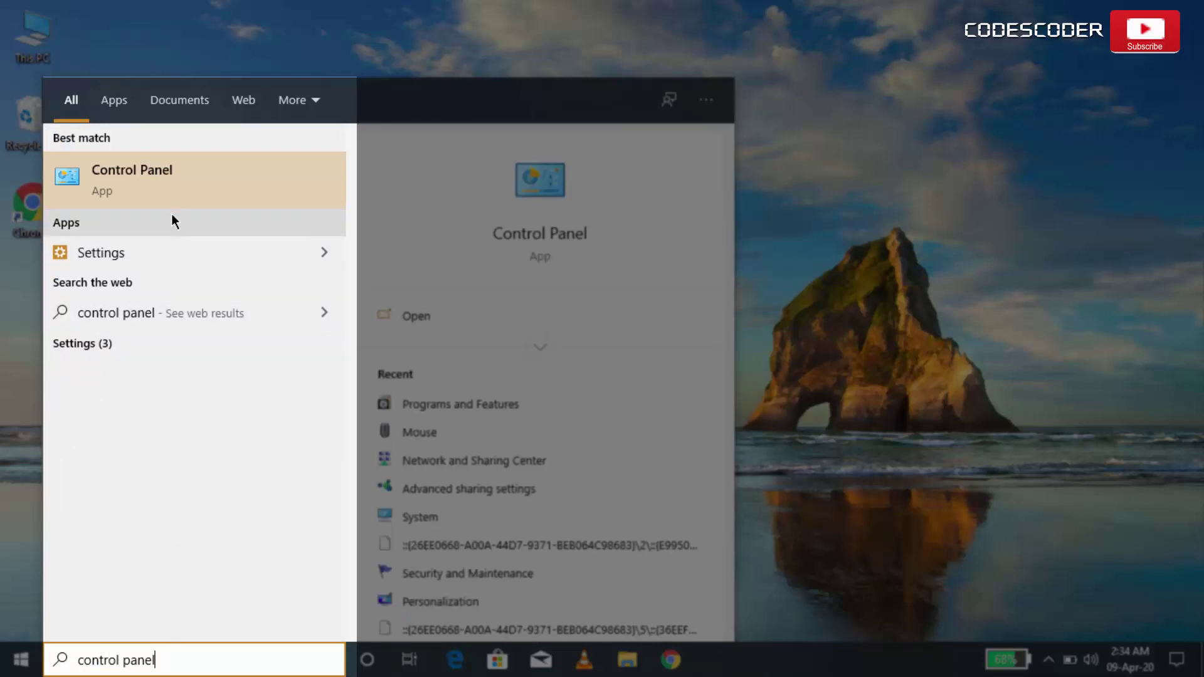
pyautogui.click(172, 193)
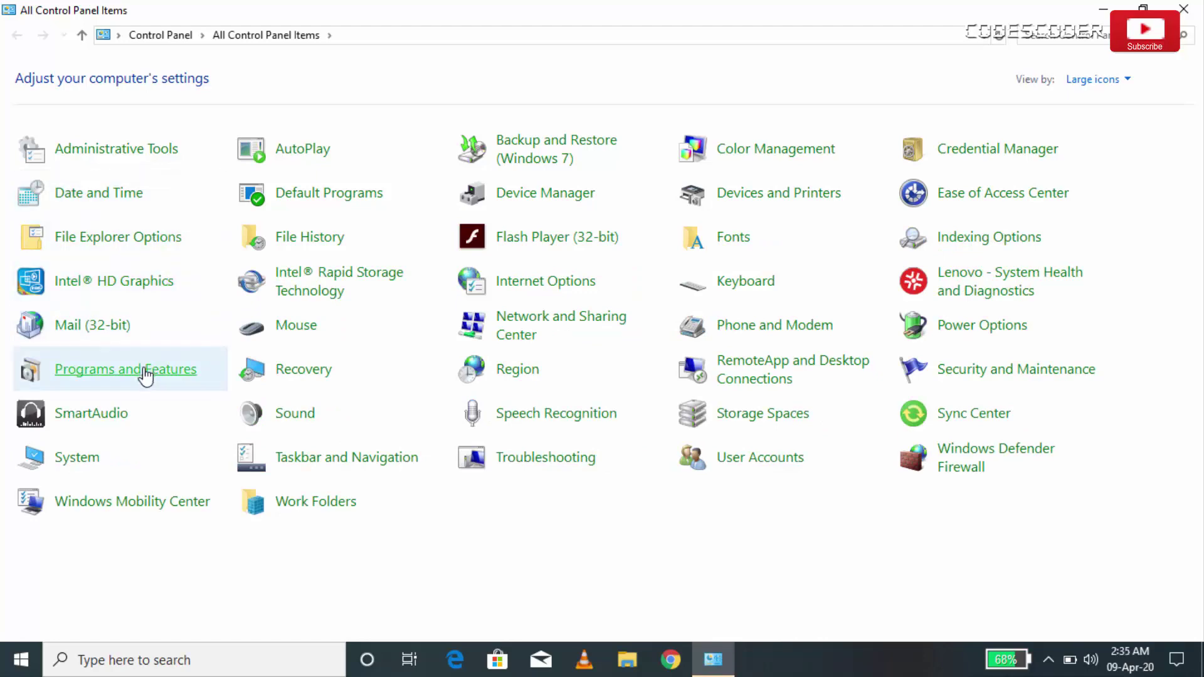
# Step: Uninstall Skype version 8.58 from Programs and Features and acknowledge its removal
pyautogui.click(146, 374)
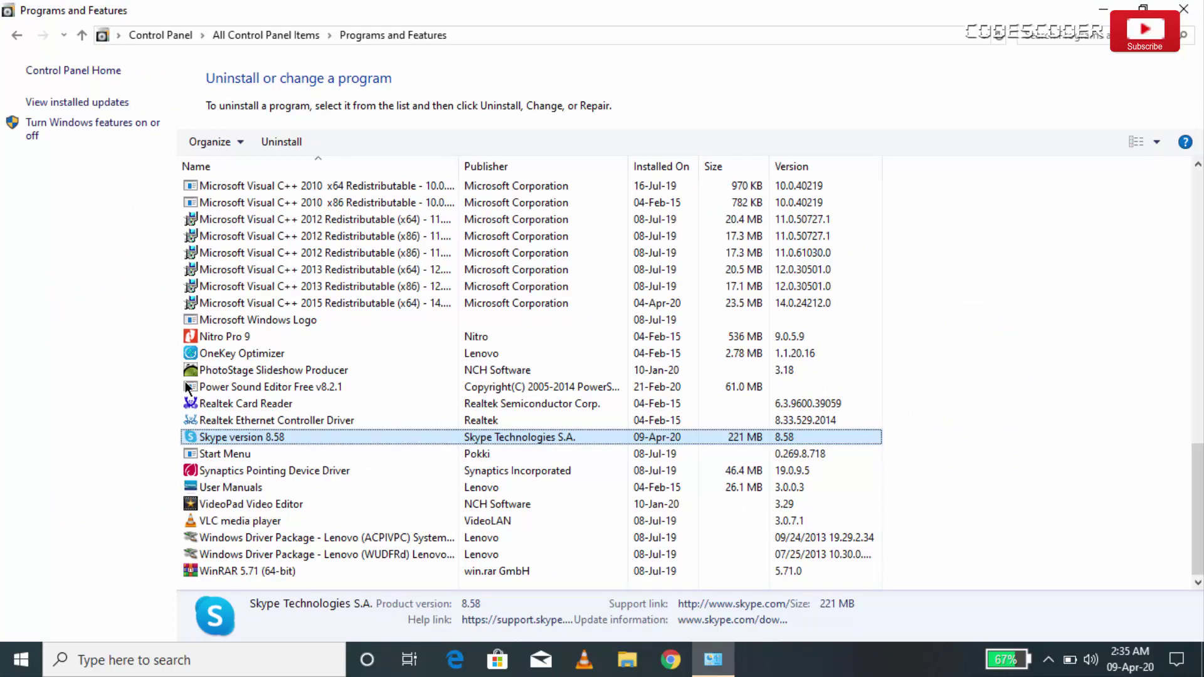
pyautogui.rightClick(313, 434)
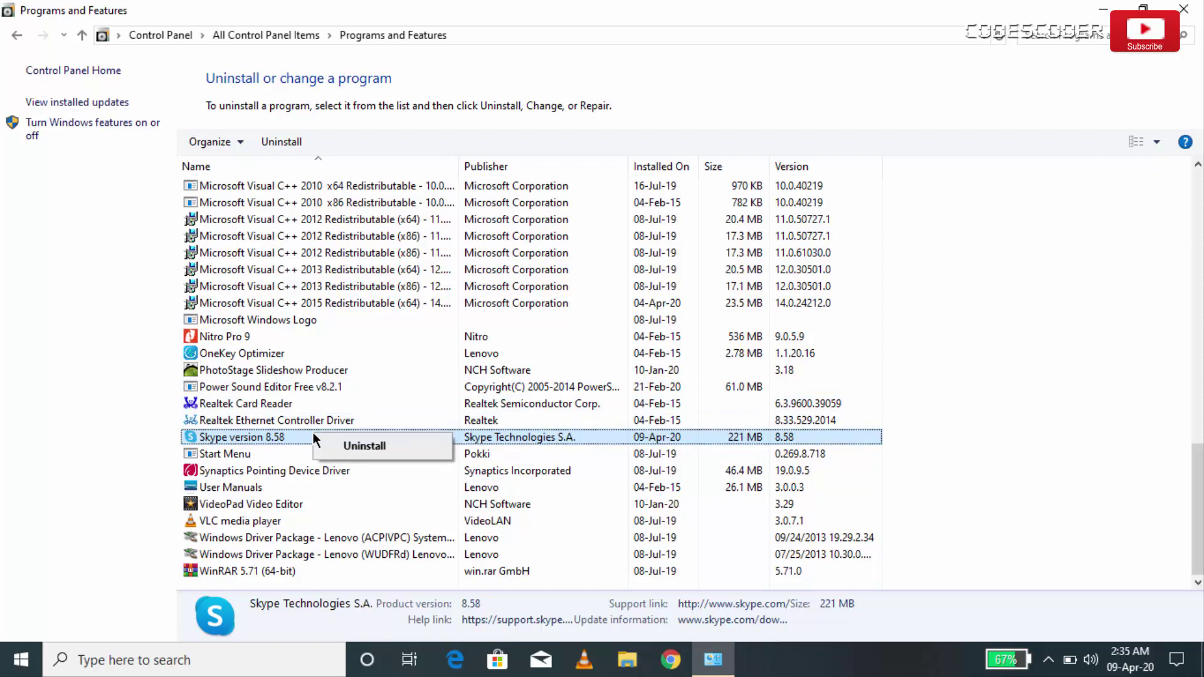
pyautogui.click(340, 444)
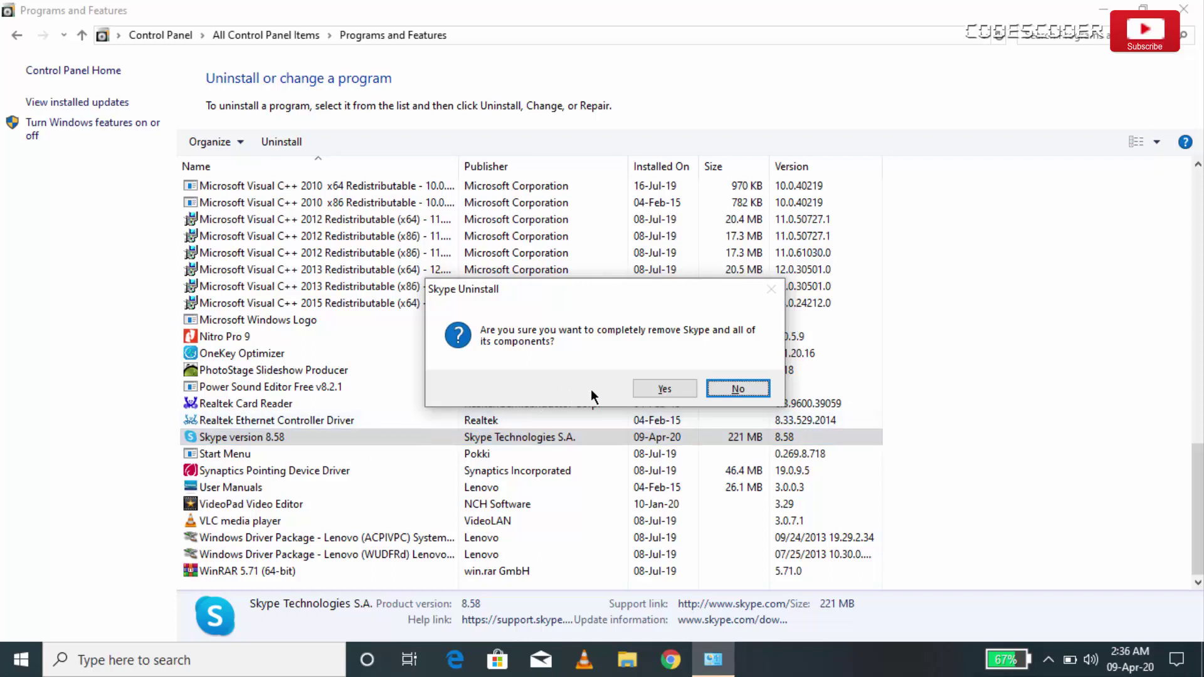
pyautogui.click(640, 388)
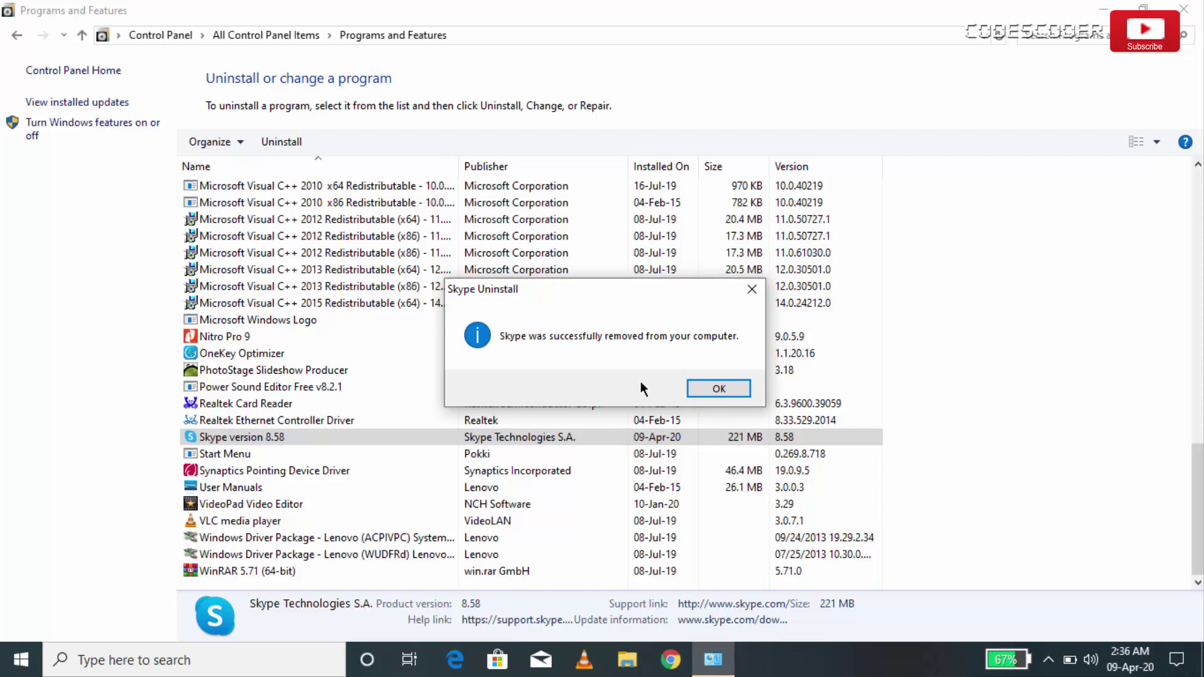
pyautogui.click(691, 385)
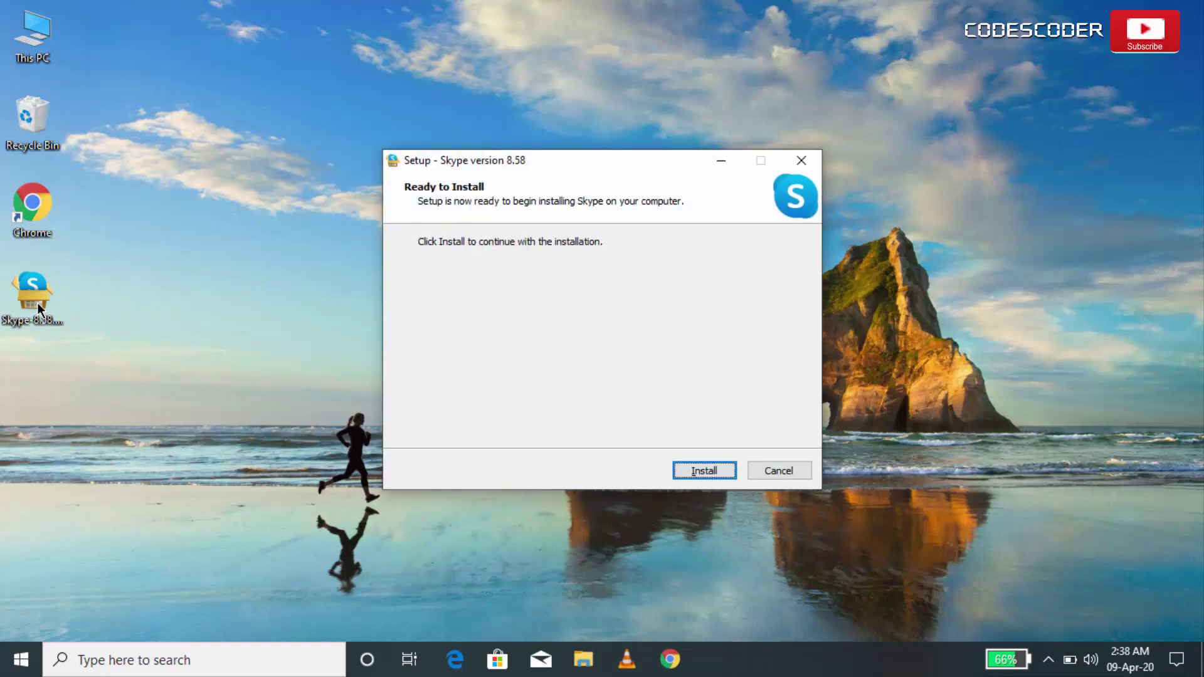
# Step: Start the Skype 8.58 installation from the Ready to Install page
pyautogui.click(681, 475)
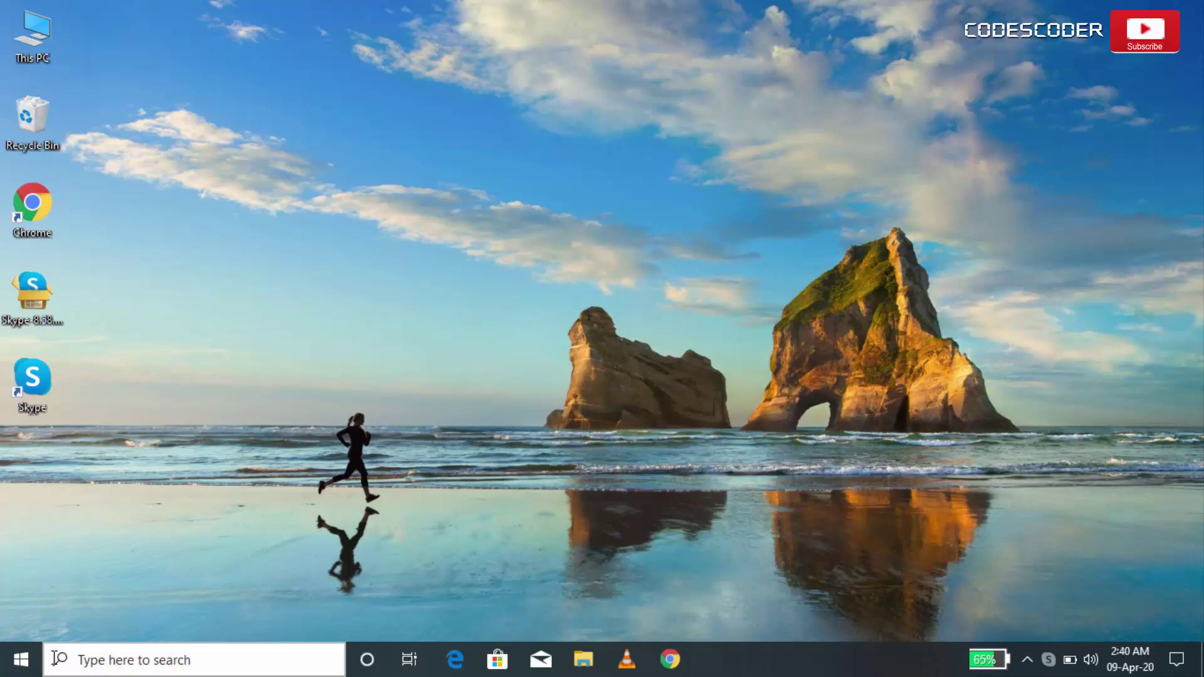
# Step: Restart the computer from the Start menu's power options
pyautogui.click(33, 666)
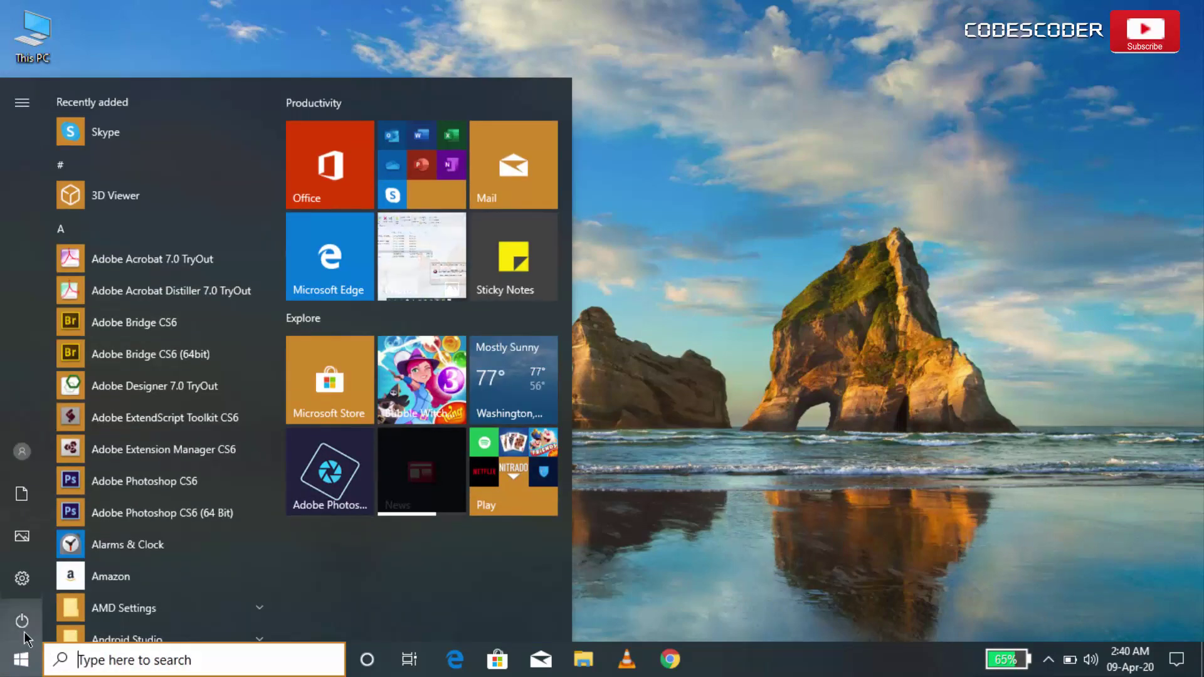
pyautogui.click(21, 620)
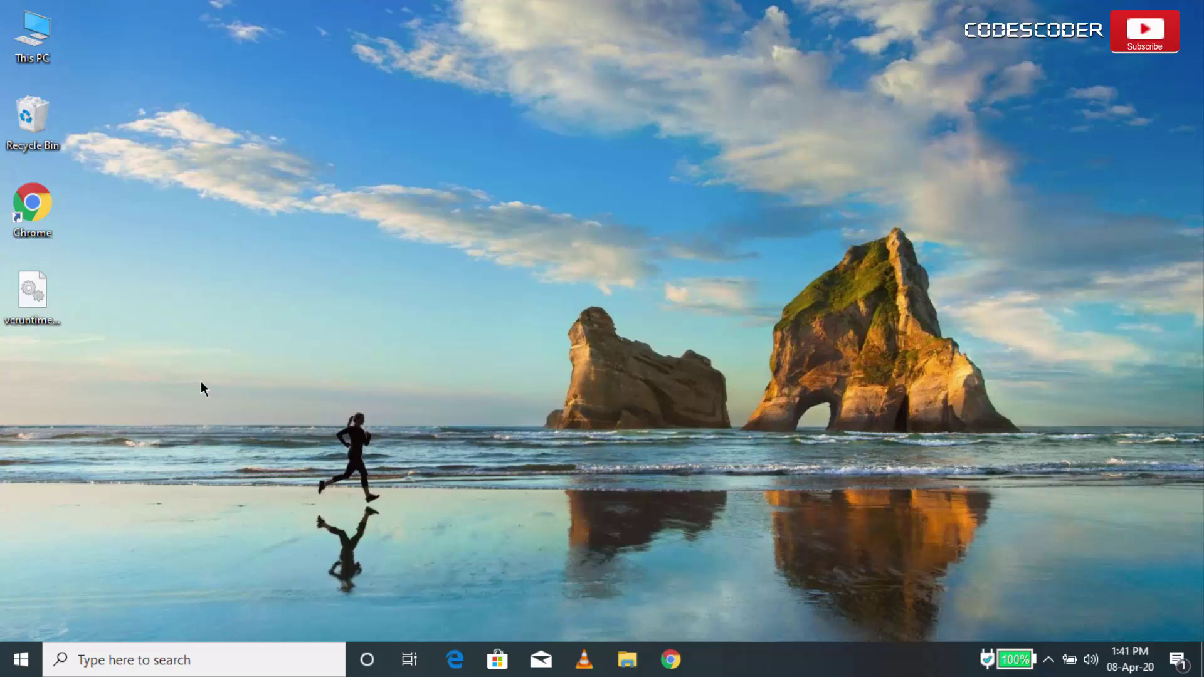
# Step: Copy the vcruntime140.dll file from the desktop
pyautogui.click(47, 294)
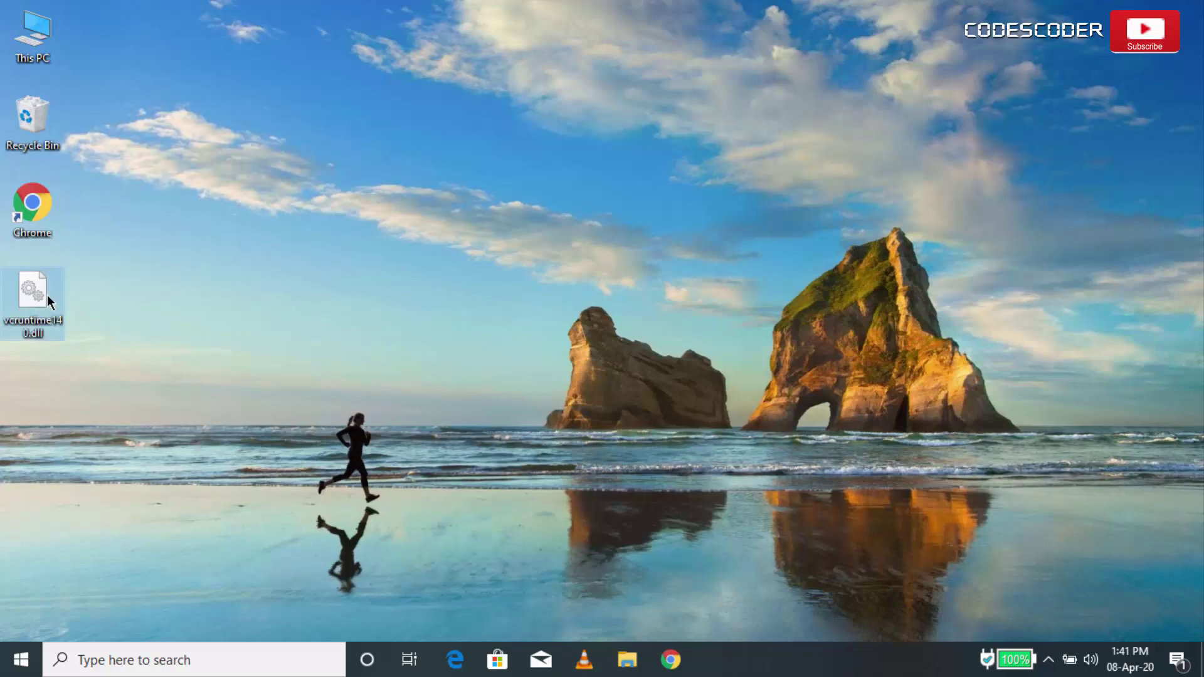
pyautogui.rightClick(47, 295)
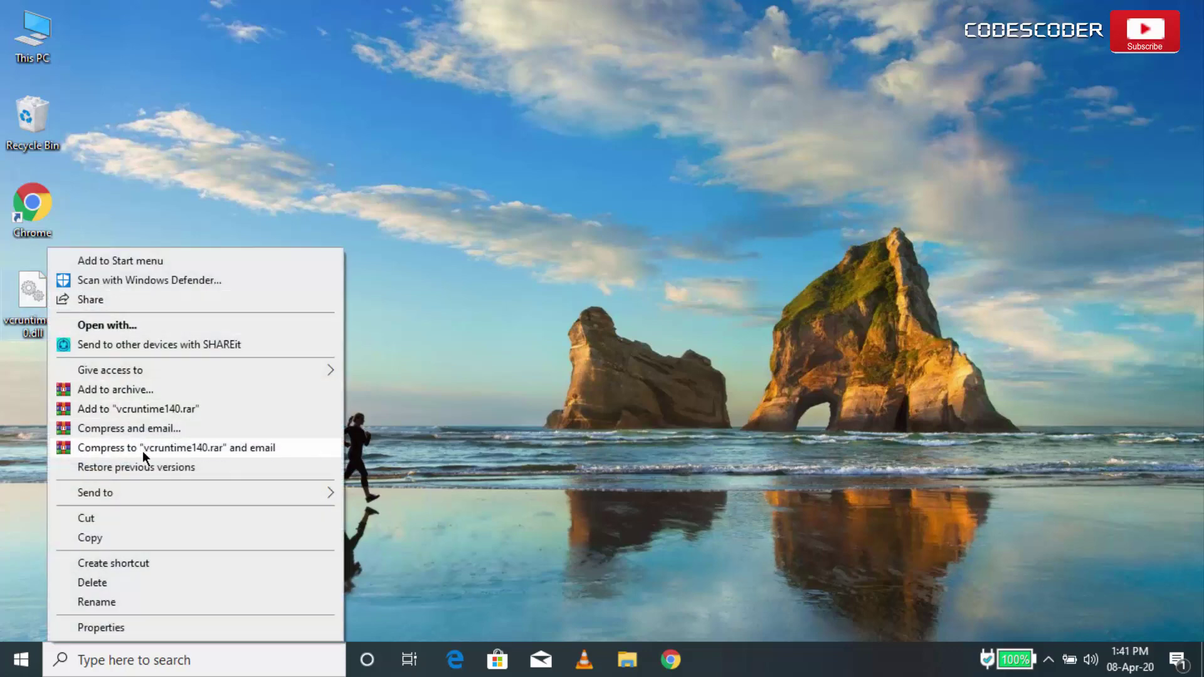
pyautogui.click(156, 537)
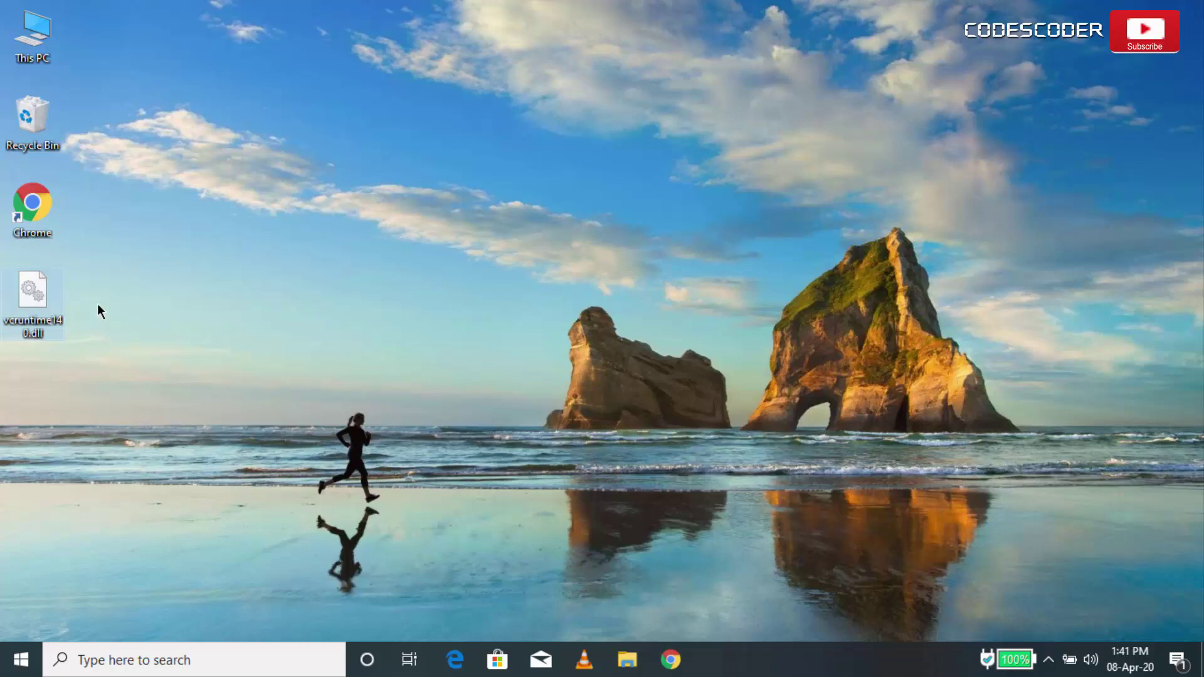
# Step: Browse through This PC and Drive (C:) into the Windows folder, jumping to System32
pyautogui.click(40, 42)
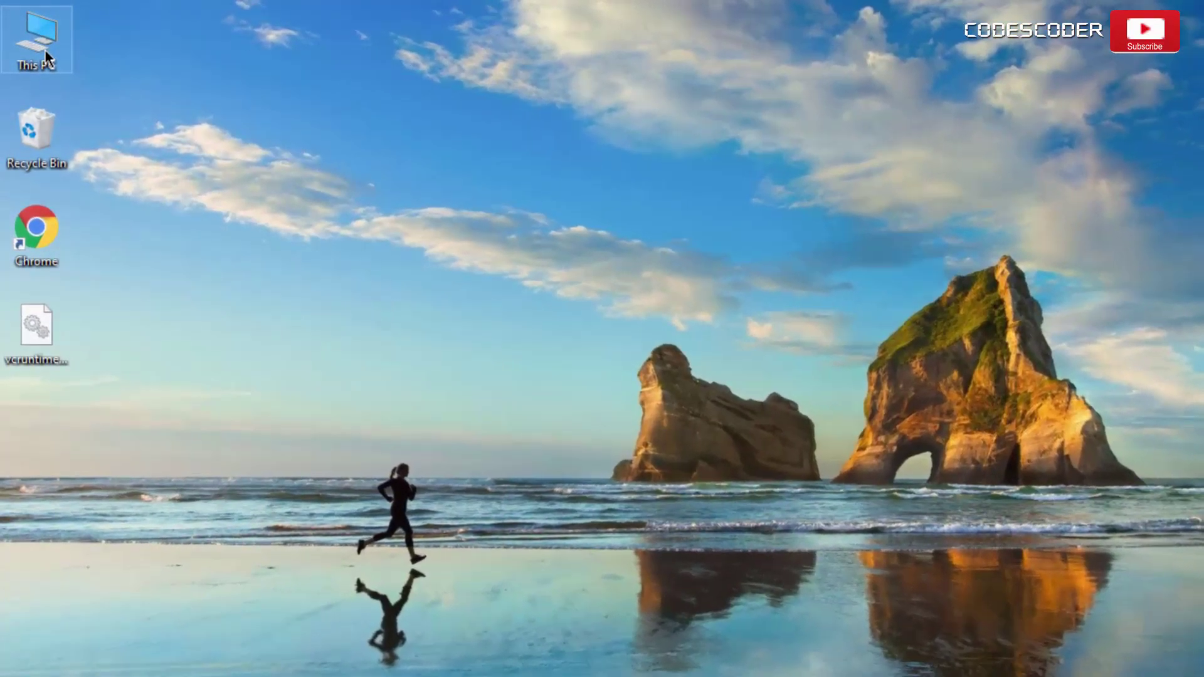
pyautogui.doubleClick(46, 50)
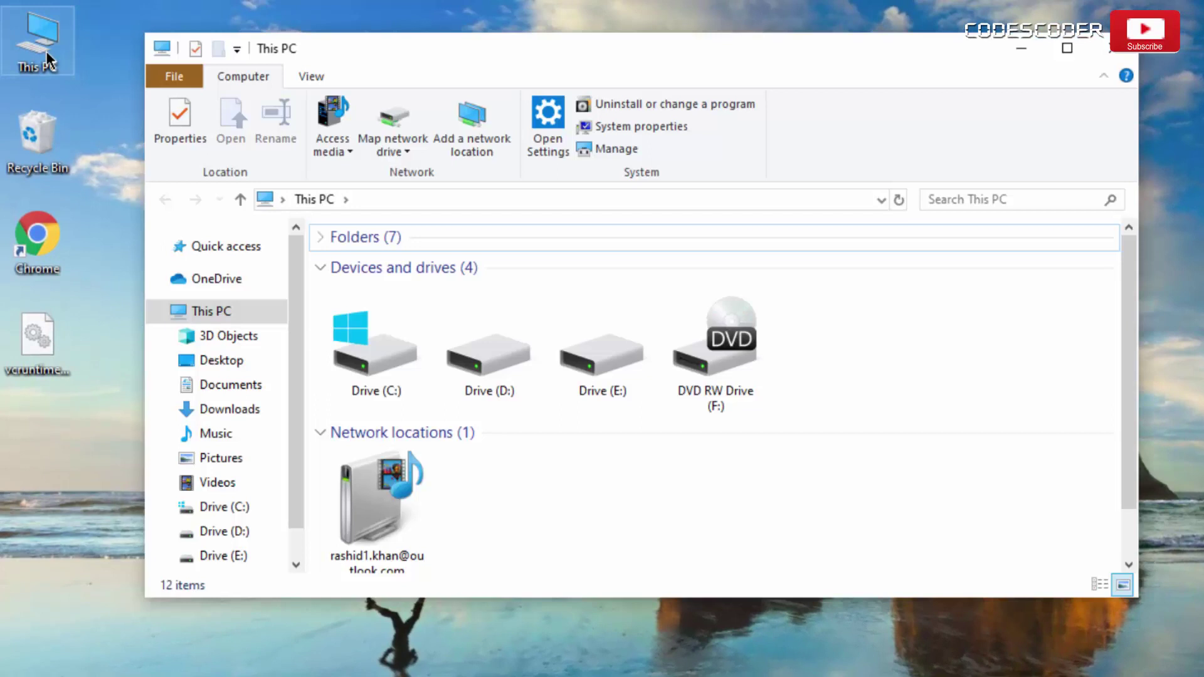
pyautogui.doubleClick(385, 321)
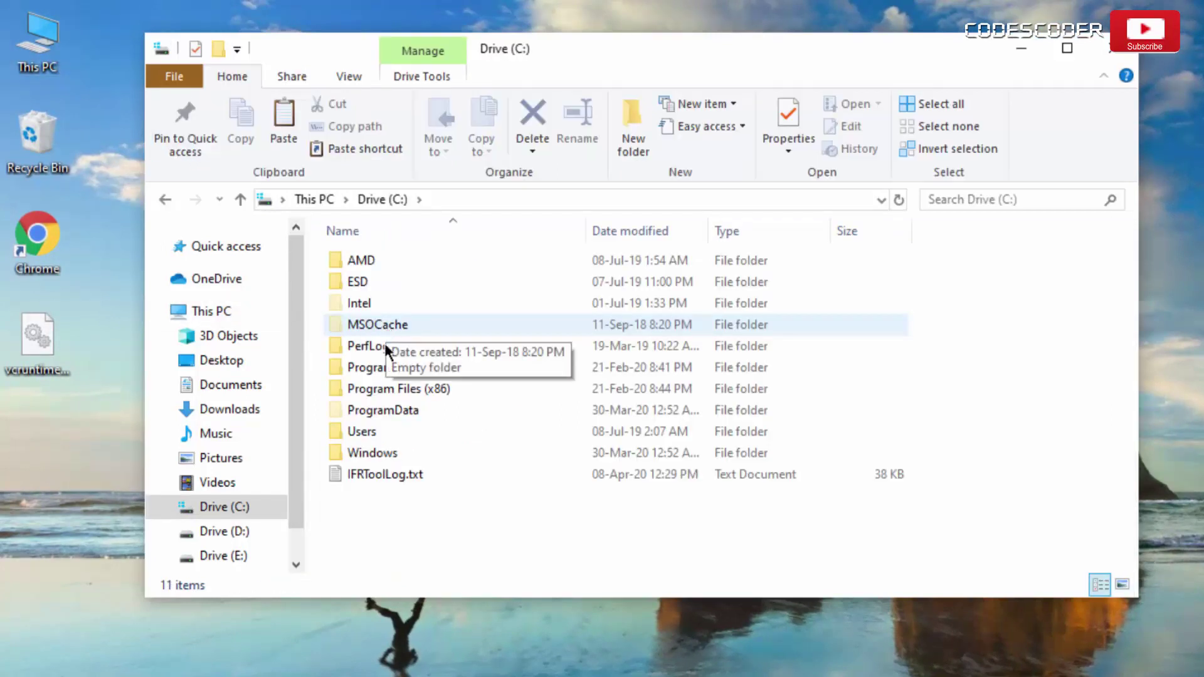
pyautogui.doubleClick(381, 450)
pyautogui.write('system32')
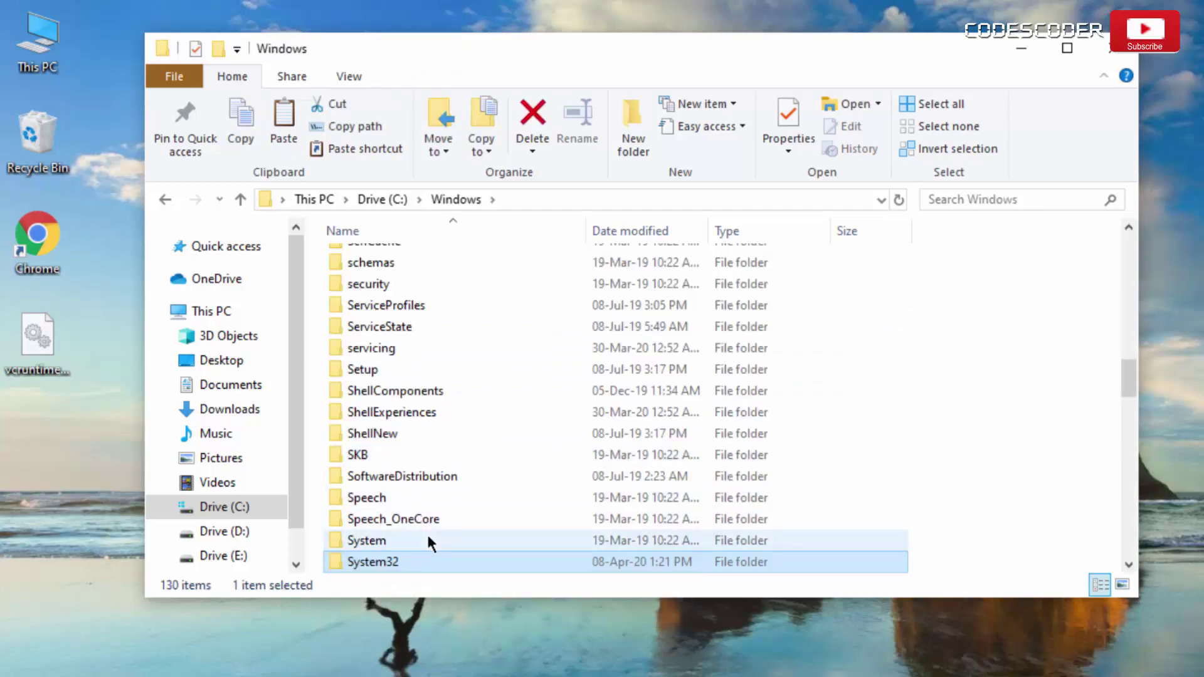
# Step: In System32, rename the existing vcruntime140.dll to vcruntime140backup.dll
pyautogui.doubleClick(438, 555)
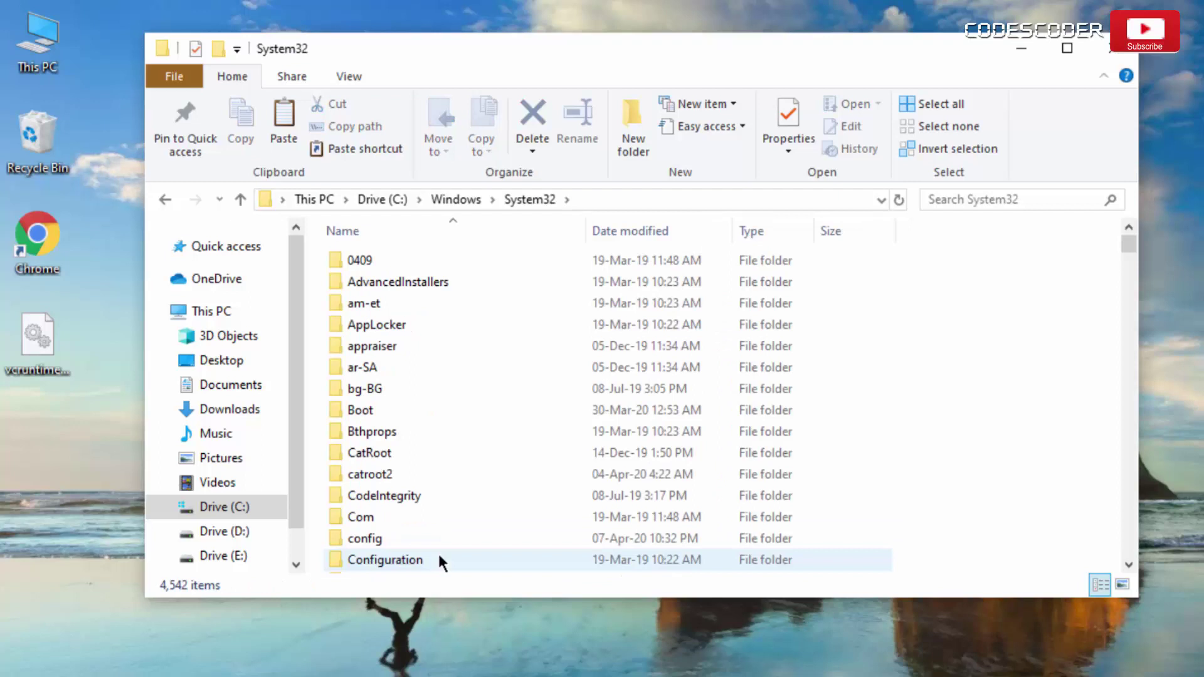
pyautogui.write('vds_ps')
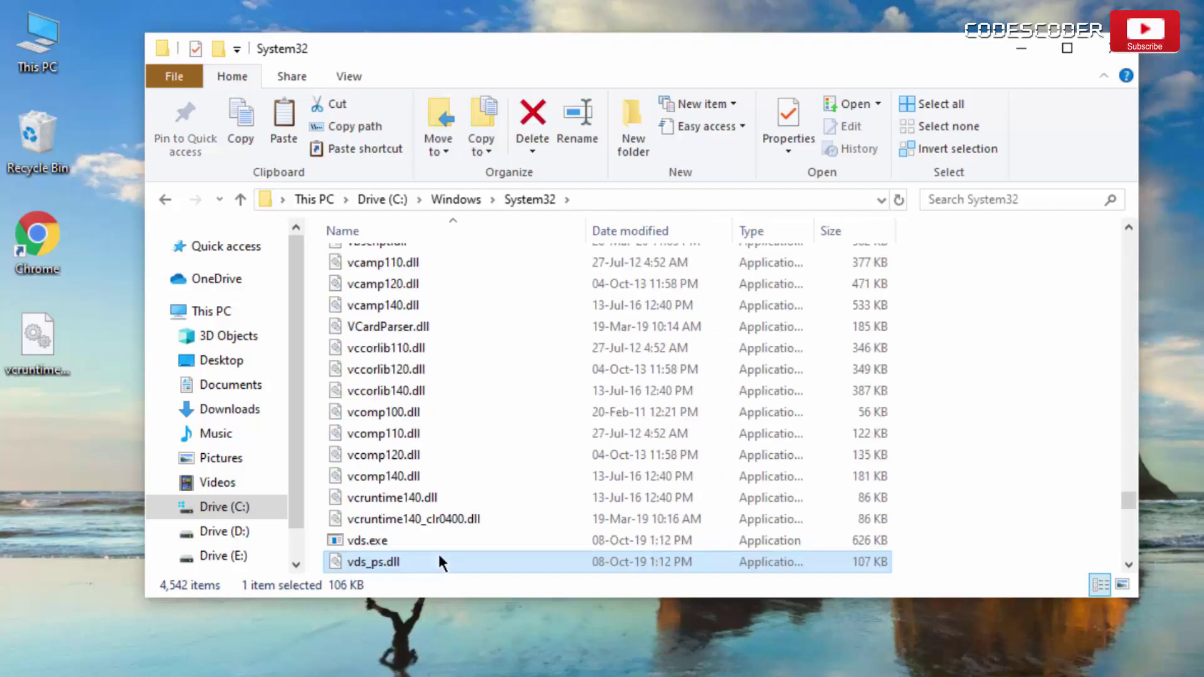
pyautogui.write('vcruntime140')
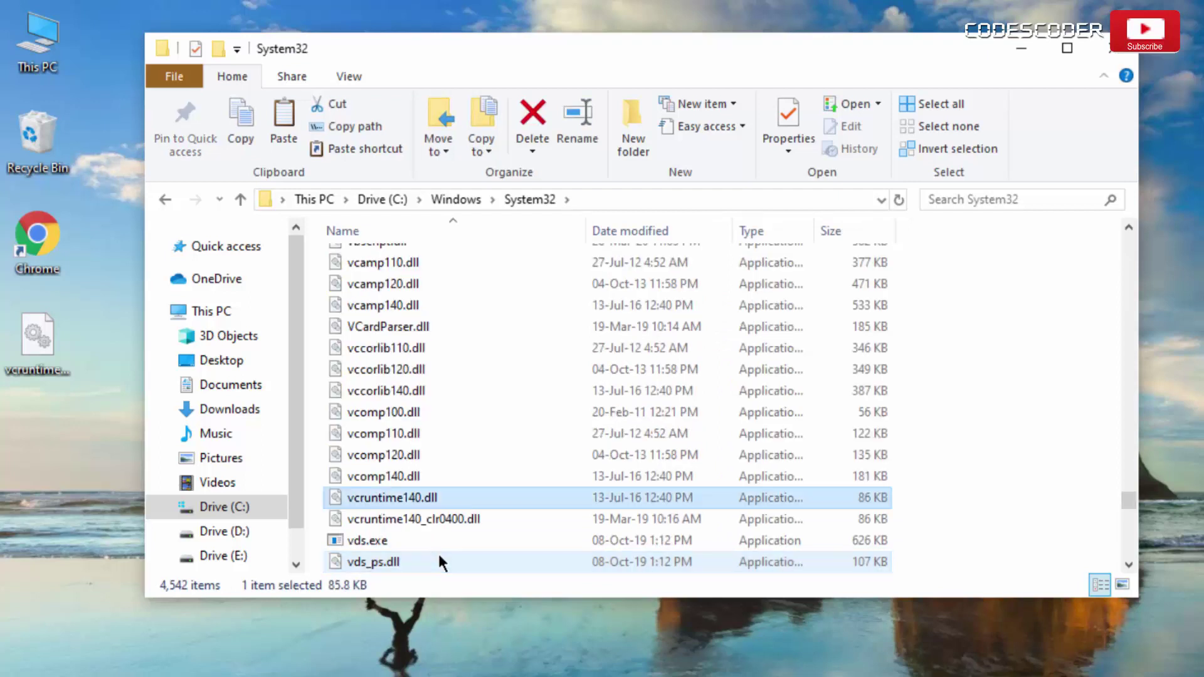
pyautogui.click(438, 502)
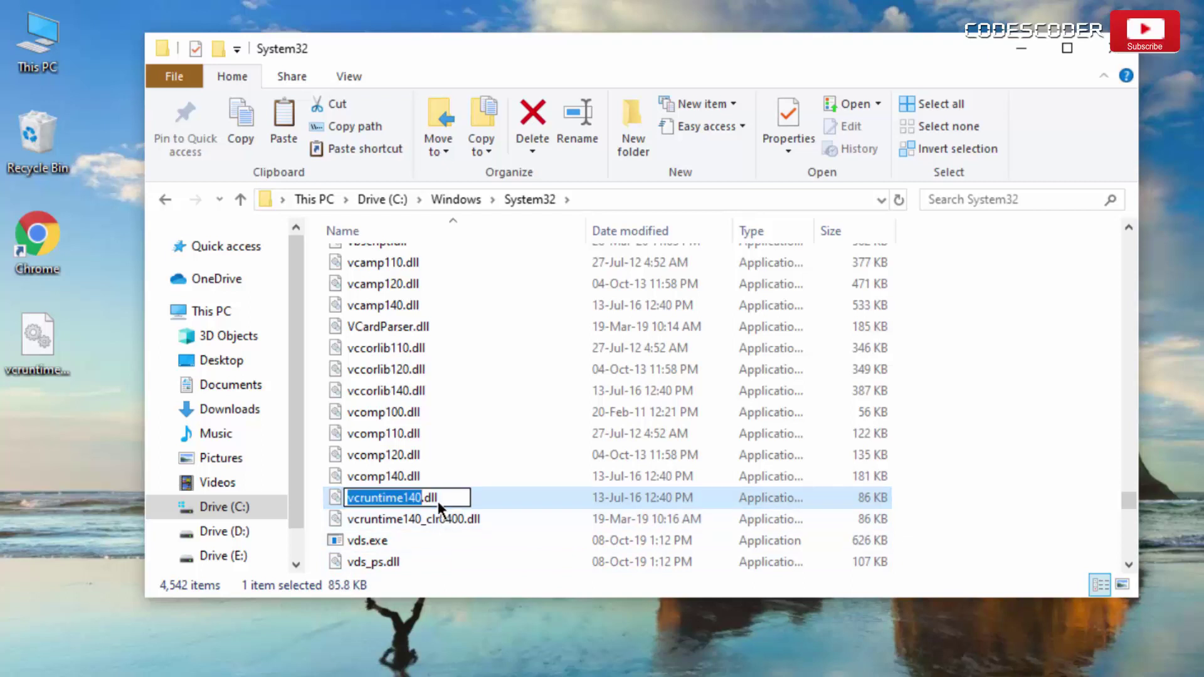
pyautogui.press('Right')
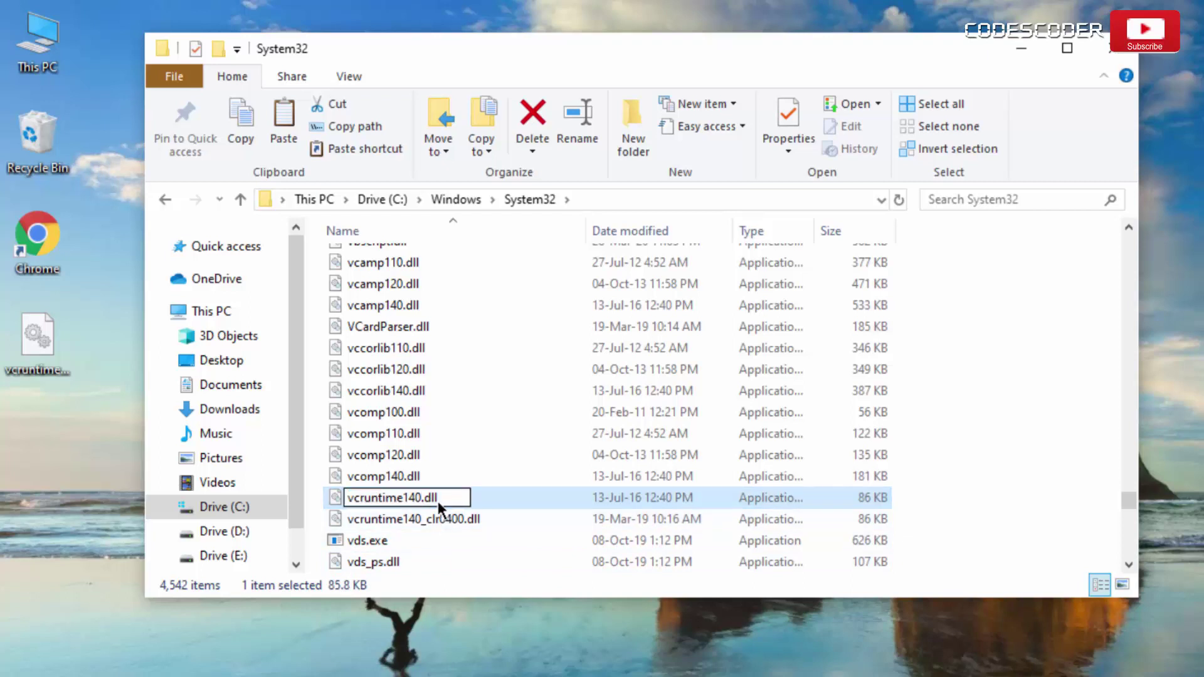
pyautogui.write('backup')
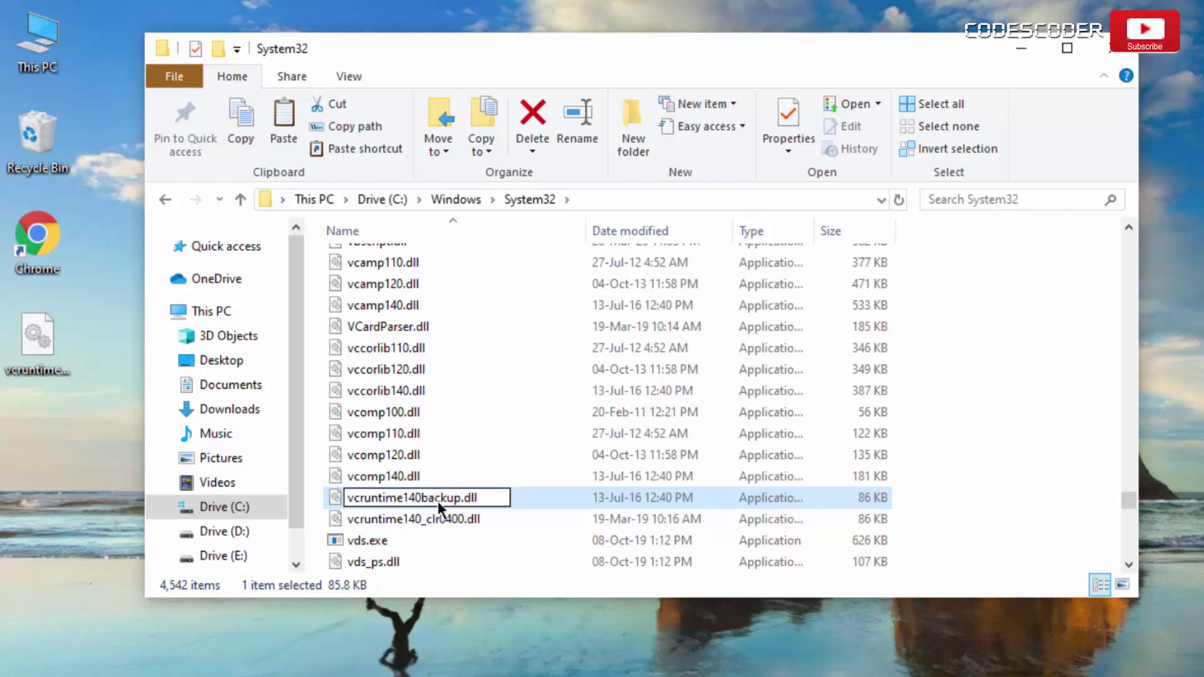
pyautogui.press('Return')
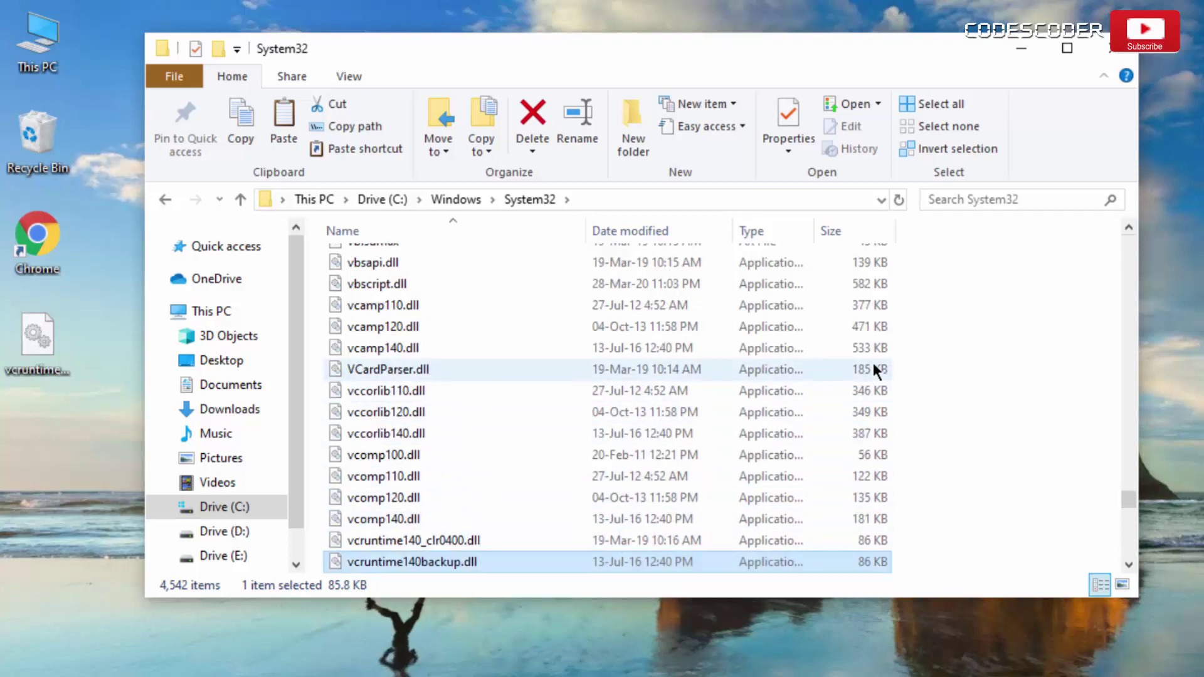
# Step: Paste the copied vcruntime140.dll into System32
pyautogui.click(901, 360)
pyautogui.rightClick(901, 363)
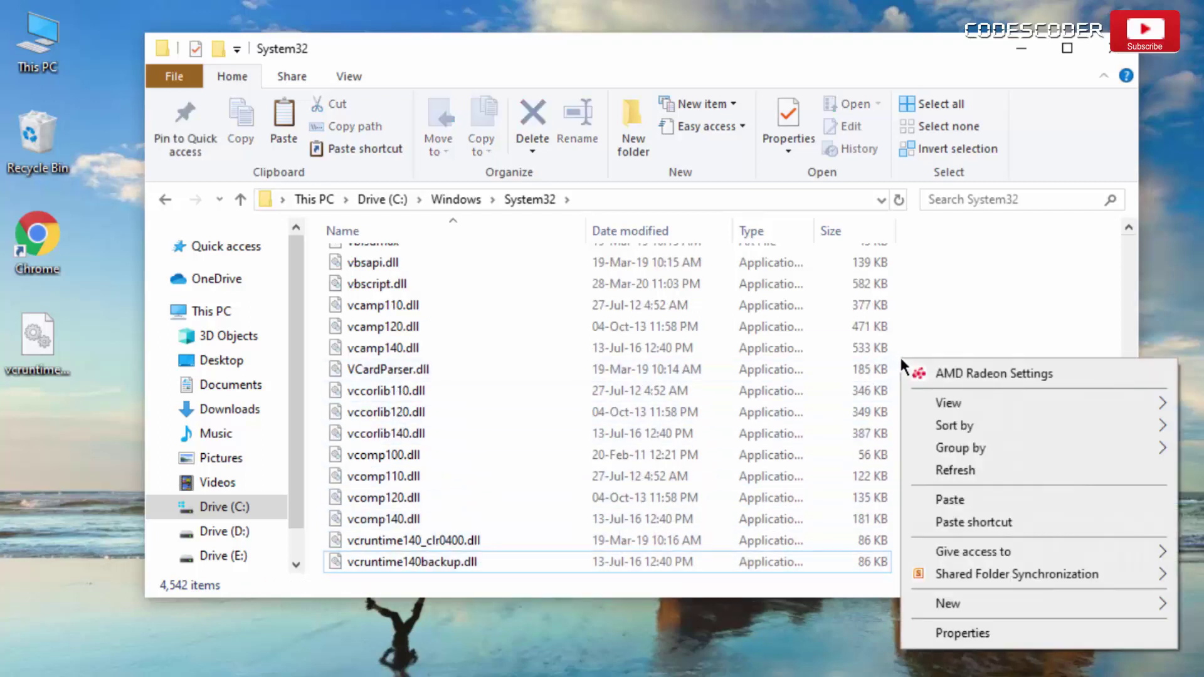
pyautogui.click(943, 499)
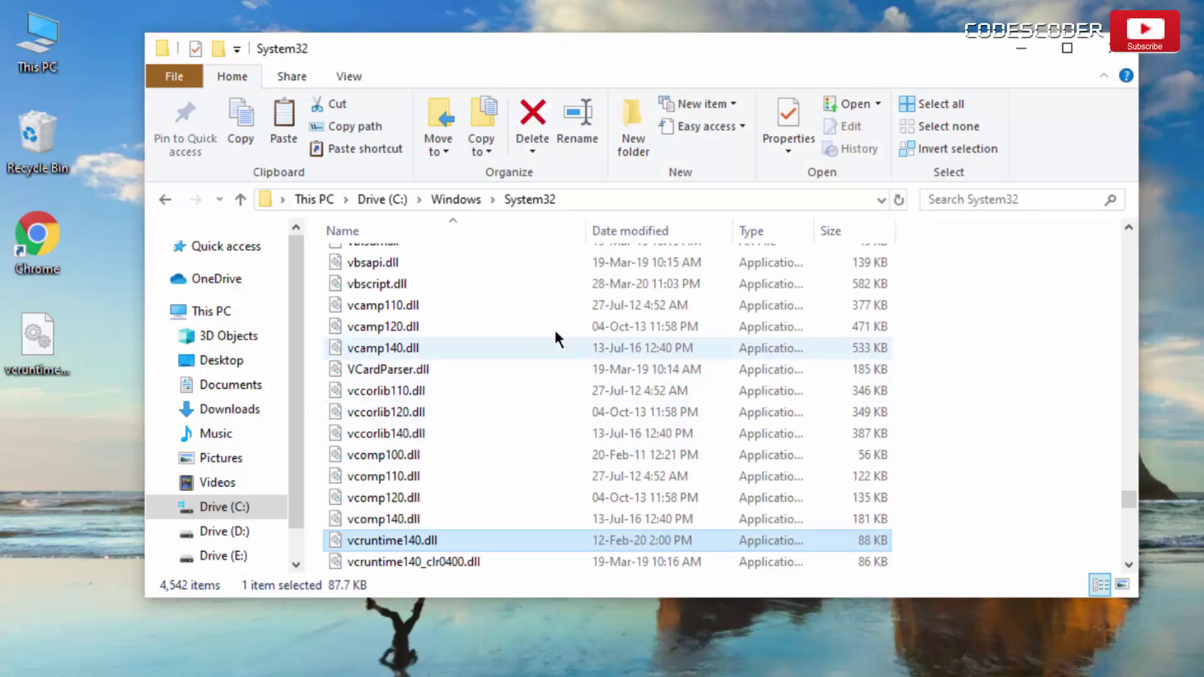
# Step: Go back to the Windows folder and paste vcruntime140.dll into SysWOW64
pyautogui.click(166, 200)
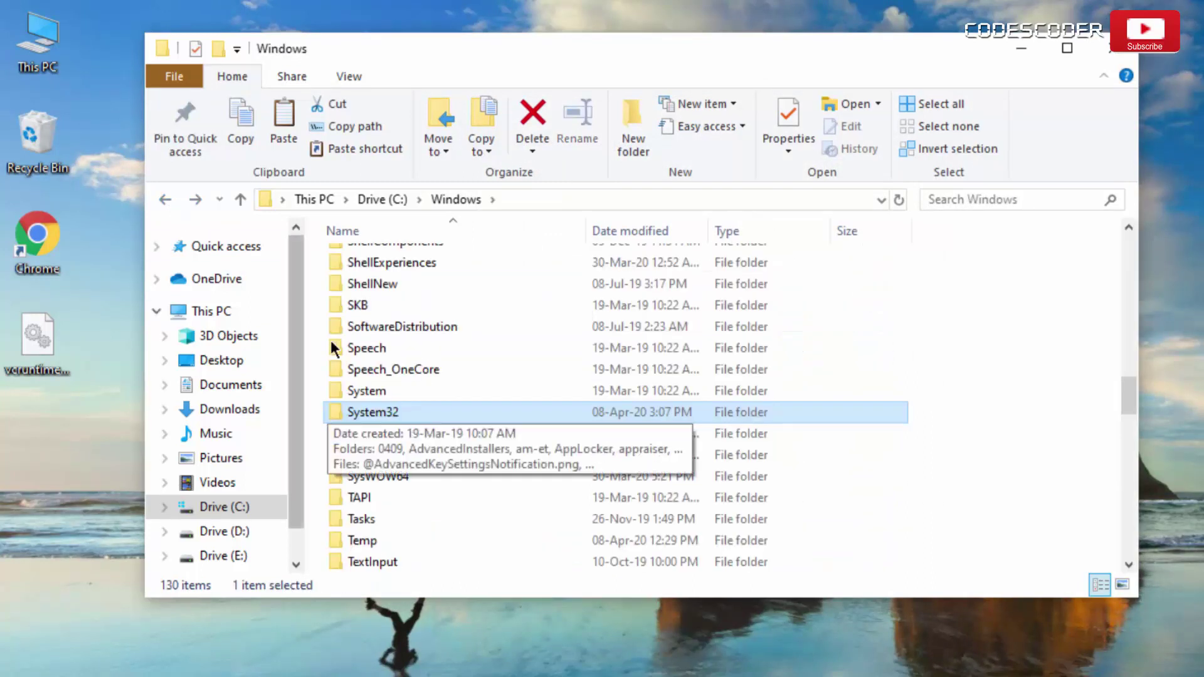
pyautogui.doubleClick(457, 474)
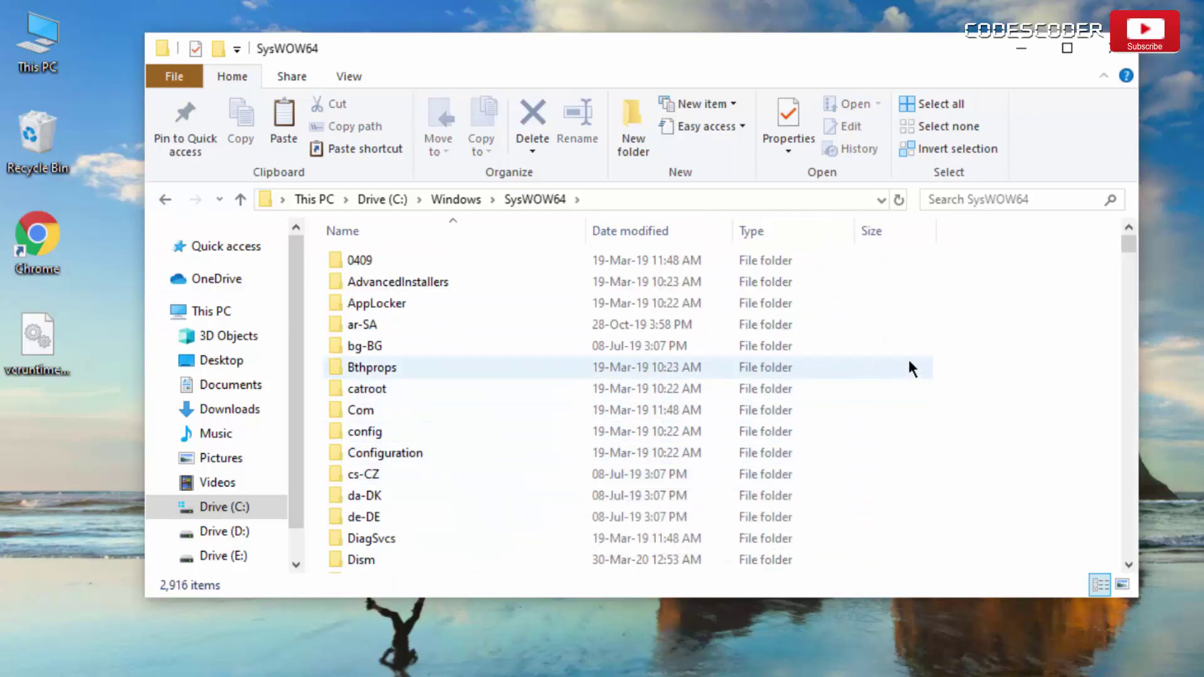
pyautogui.rightClick(916, 367)
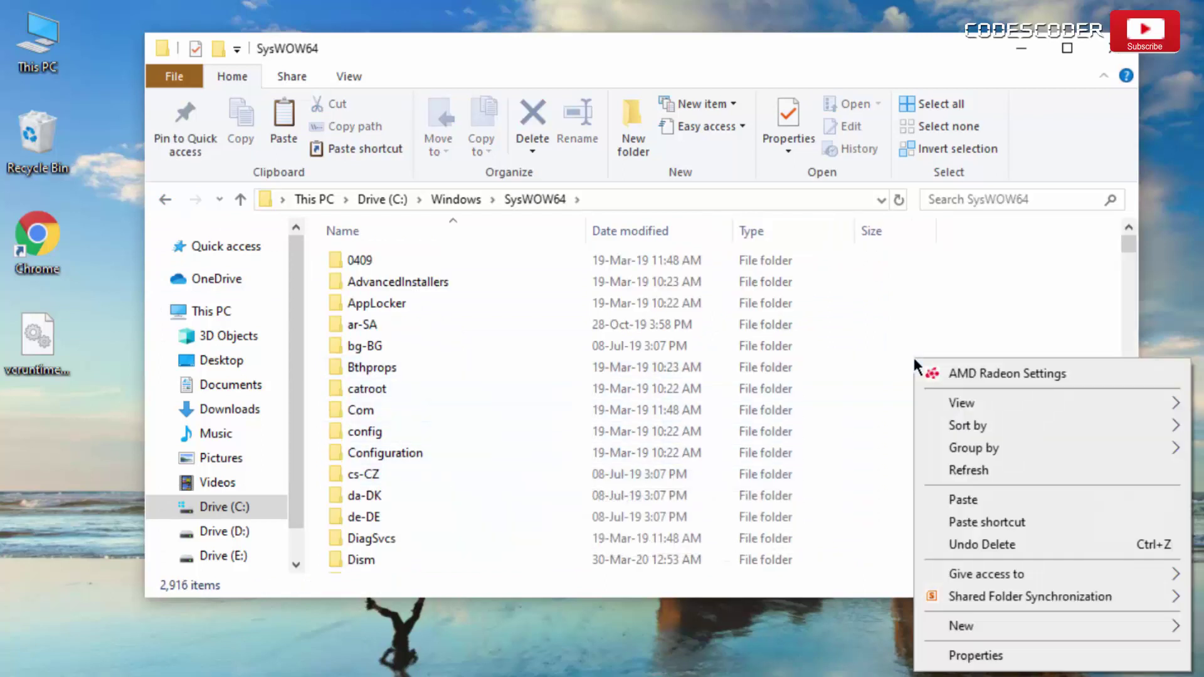
pyautogui.click(962, 500)
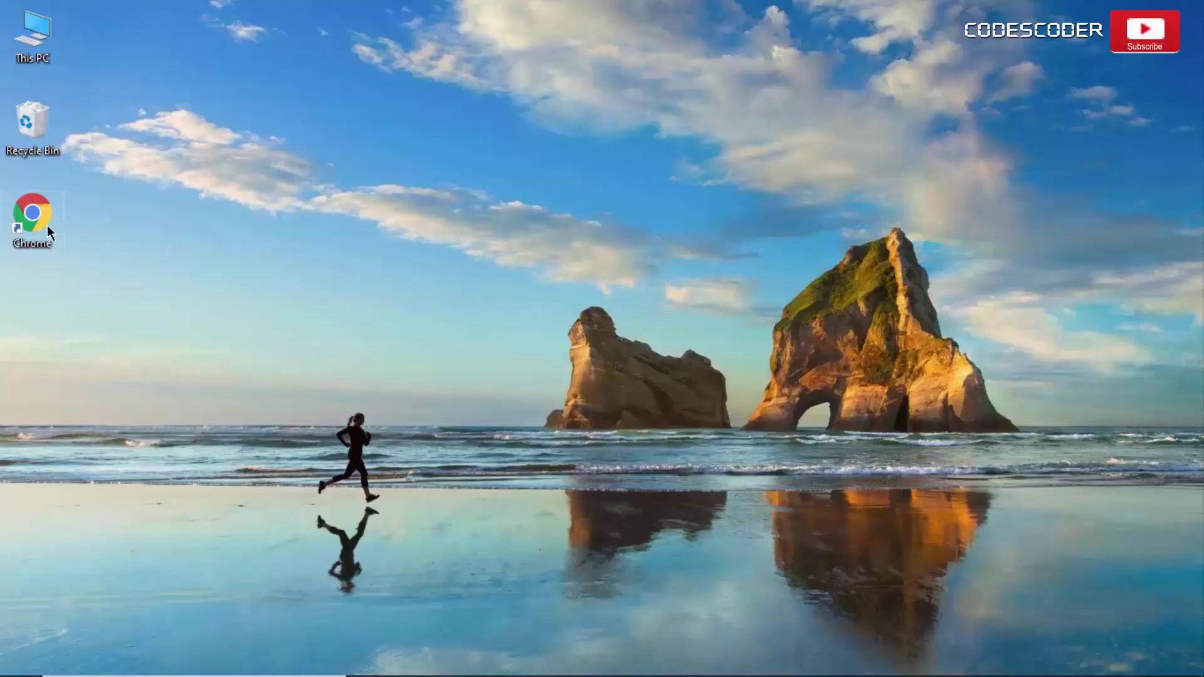
# Step: Launch Chrome and run a Google search for vcruntime140.dll
pyautogui.doubleClick(33, 216)
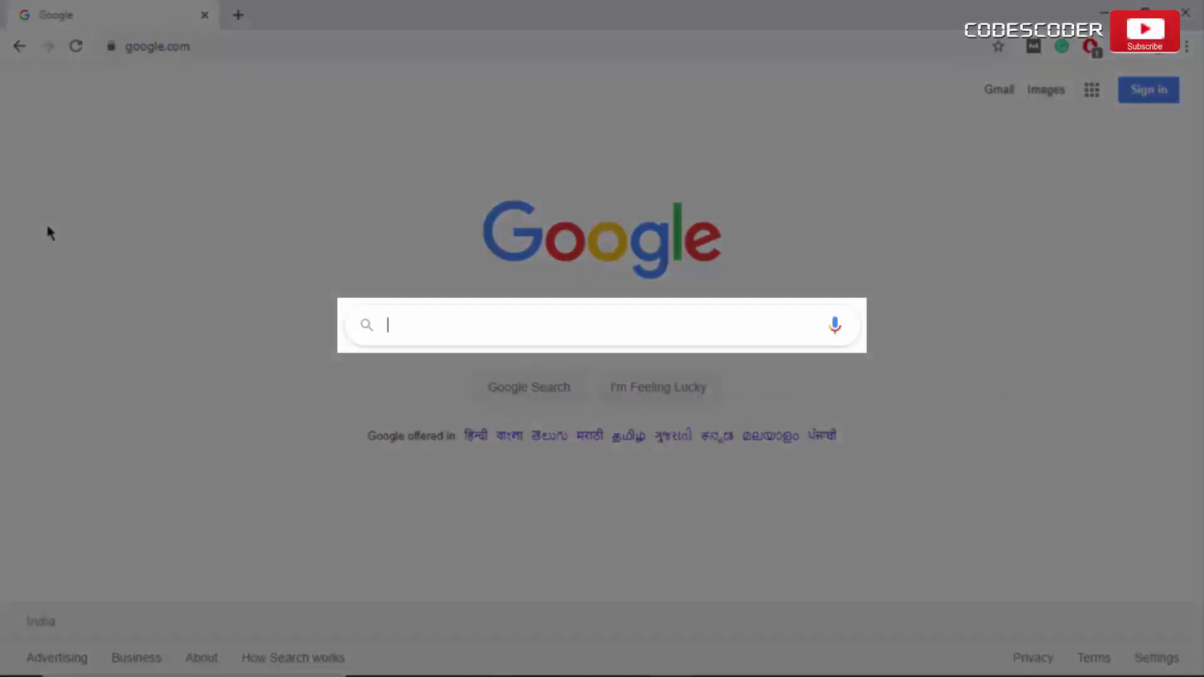
pyautogui.write('vc')
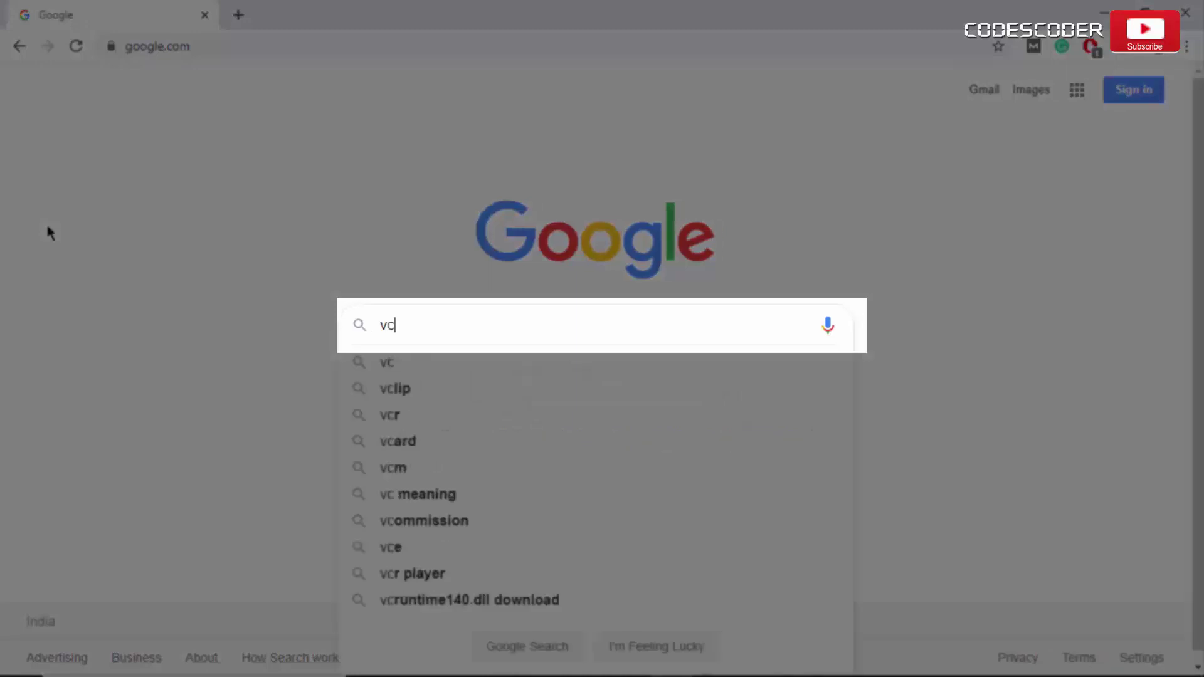
pyautogui.write('runtim')
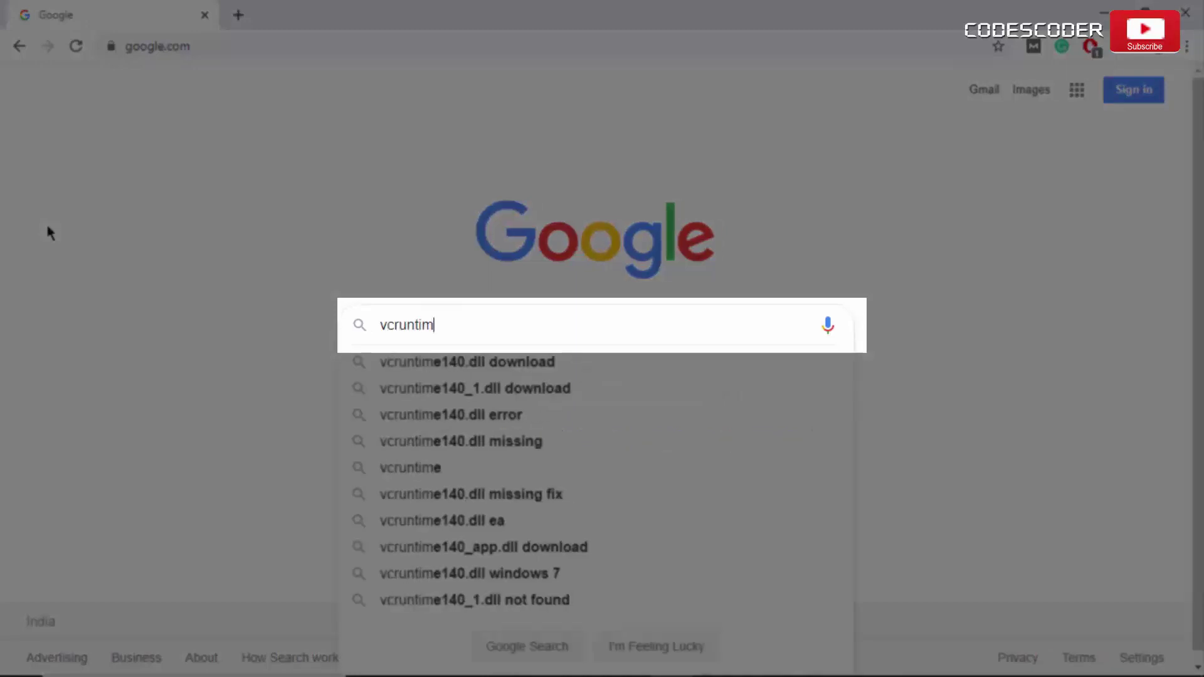
pyautogui.write('e140')
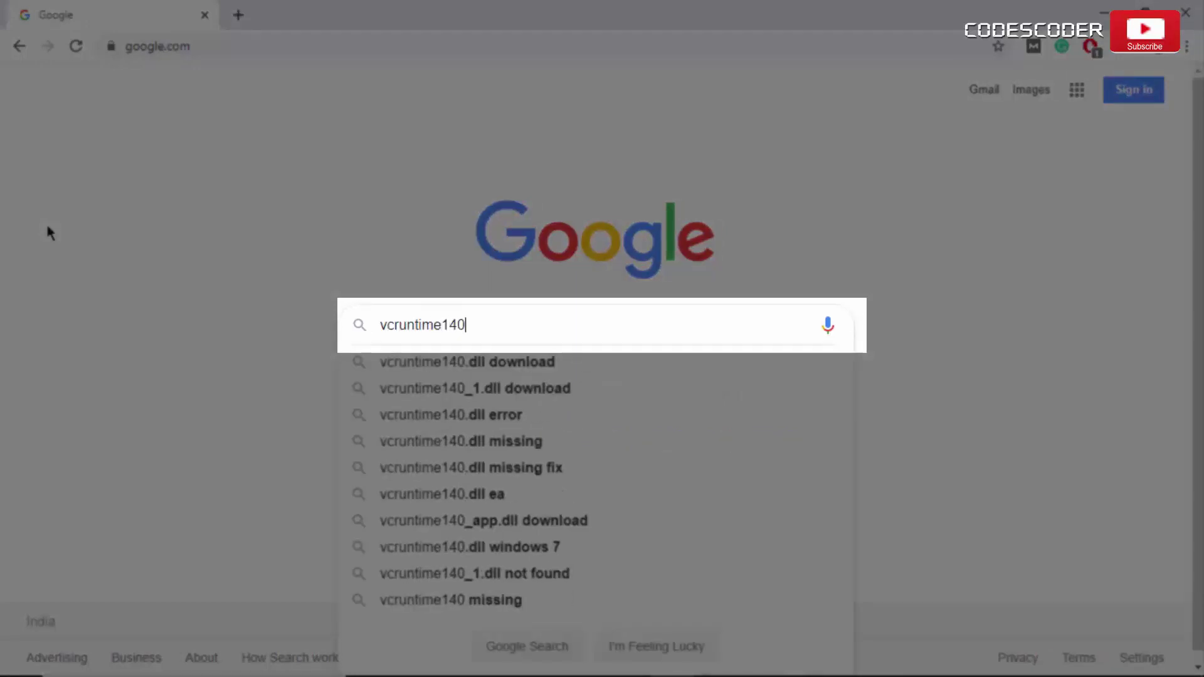
pyautogui.write('.dll')
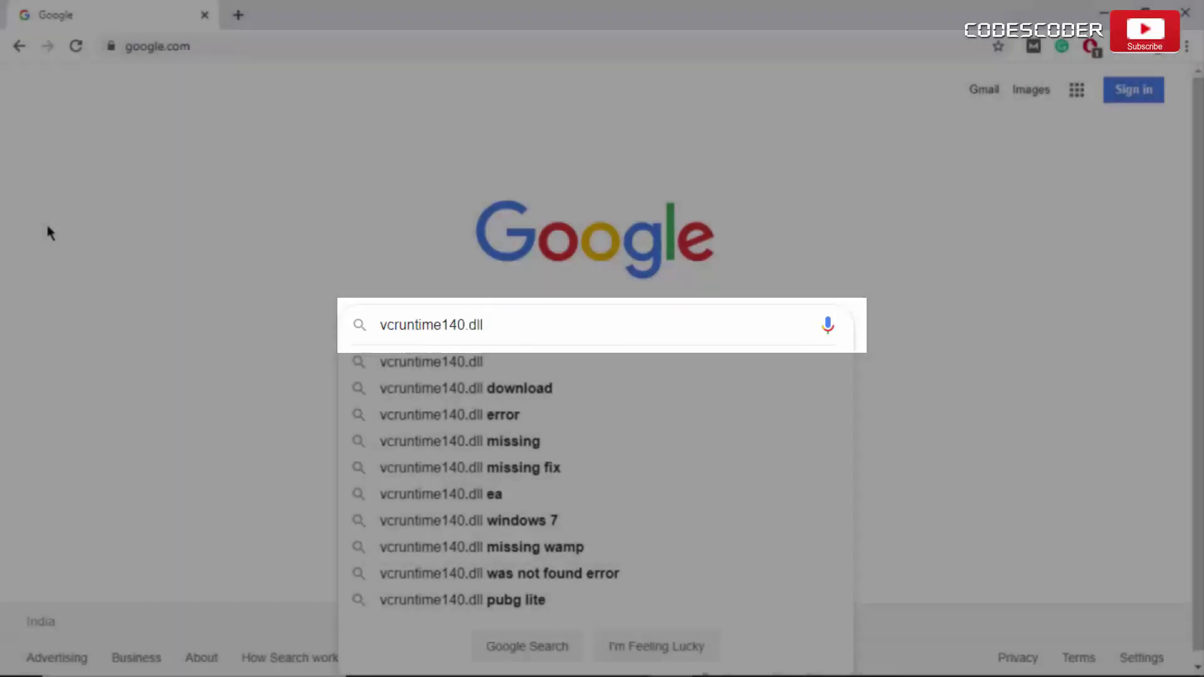
pyautogui.click(48, 227)
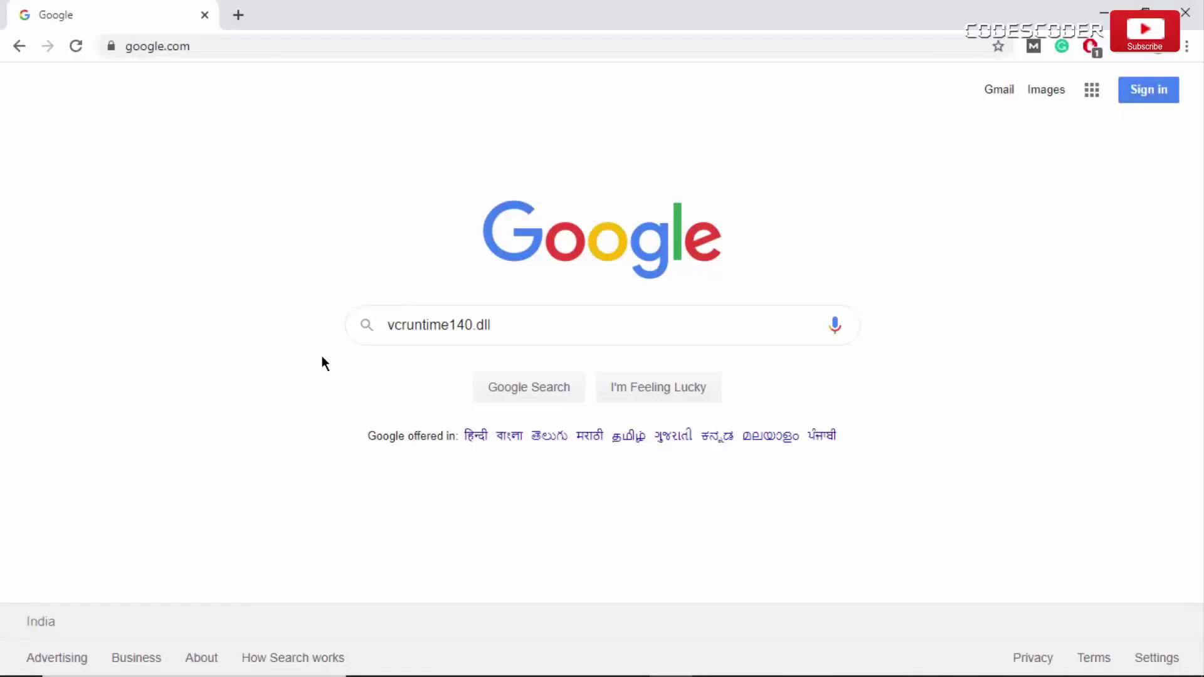
pyautogui.click(580, 396)
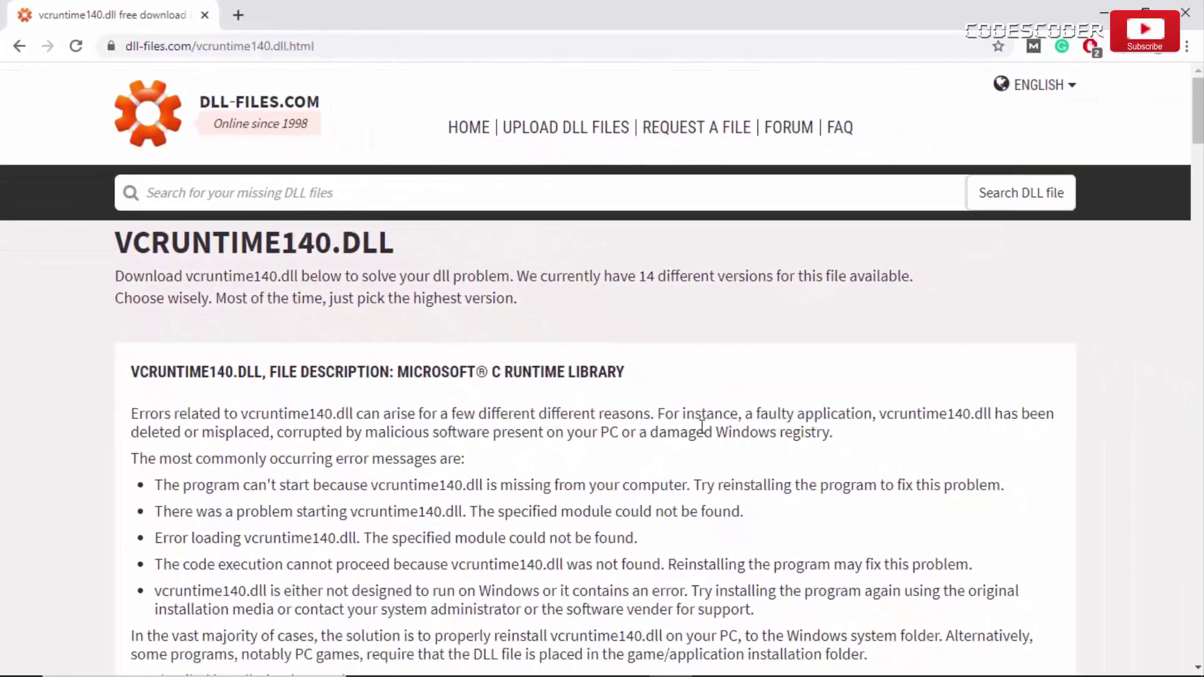
# Step: Download the zip for 64-bit vcruntime140.dll version 14.24.28127.4
pyautogui.click(1197, 668)
pyautogui.moveTo(1197, 667); pyautogui.dragTo(1198, 667)
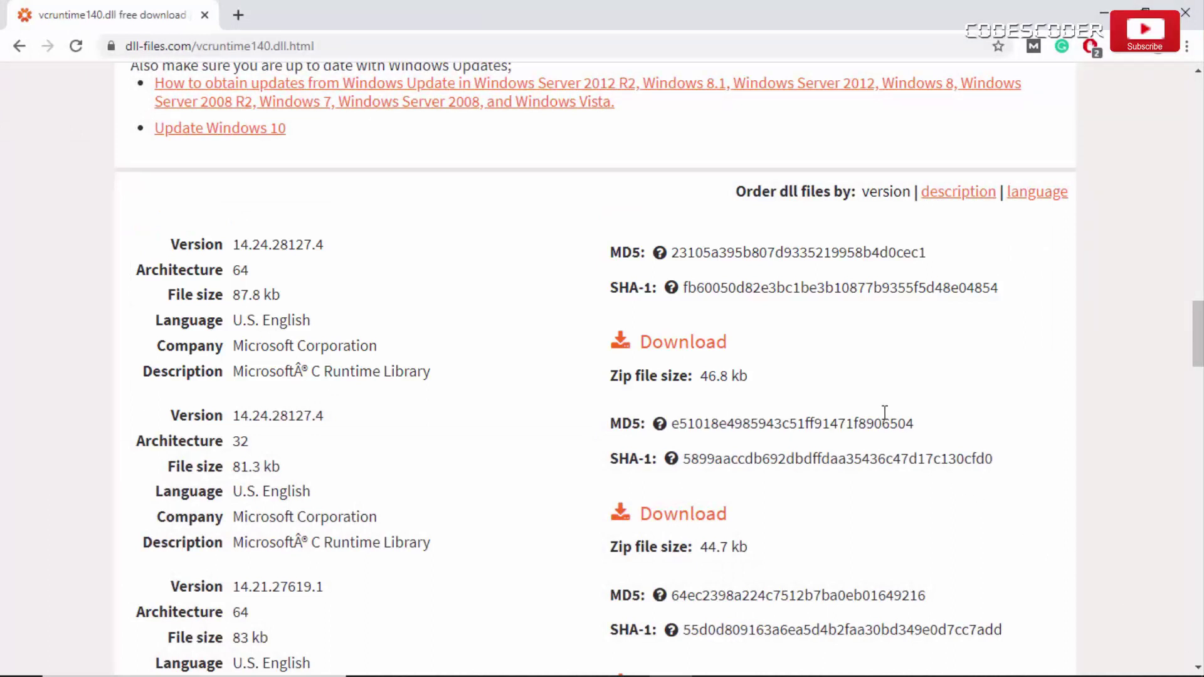
pyautogui.click(724, 354)
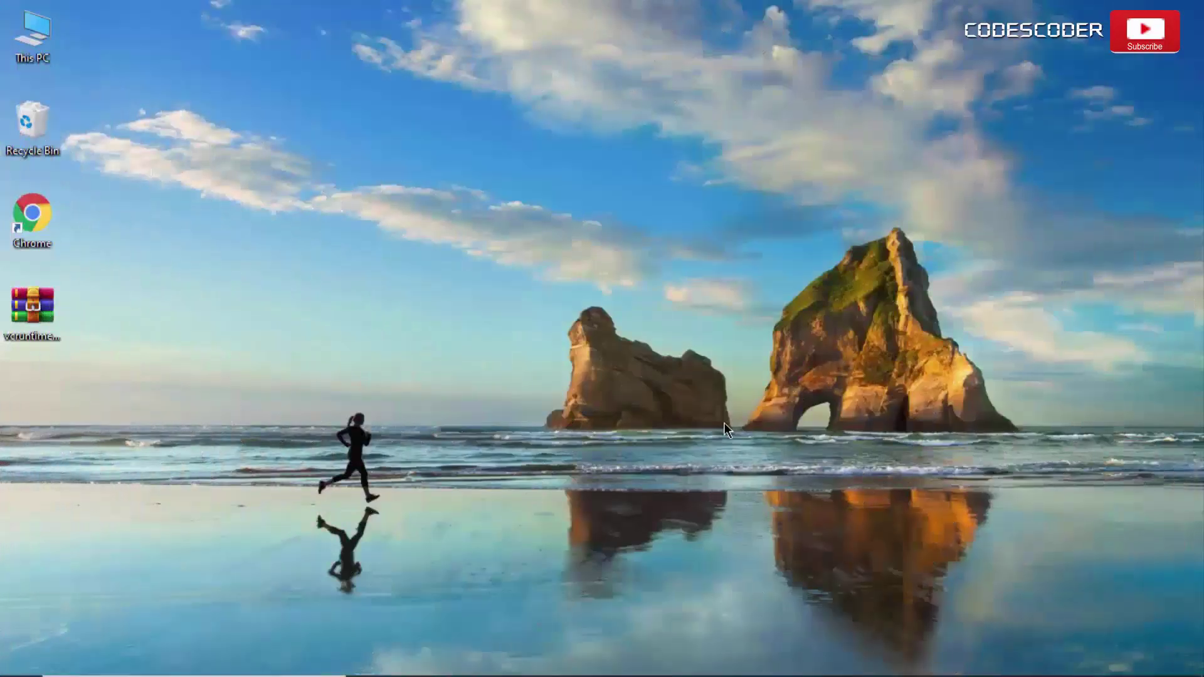
# Step: Drag vcruntime140.dll out of vcruntime140.zip onto the desktop, copy it, and close WinRAR
pyautogui.doubleClick(46, 308)
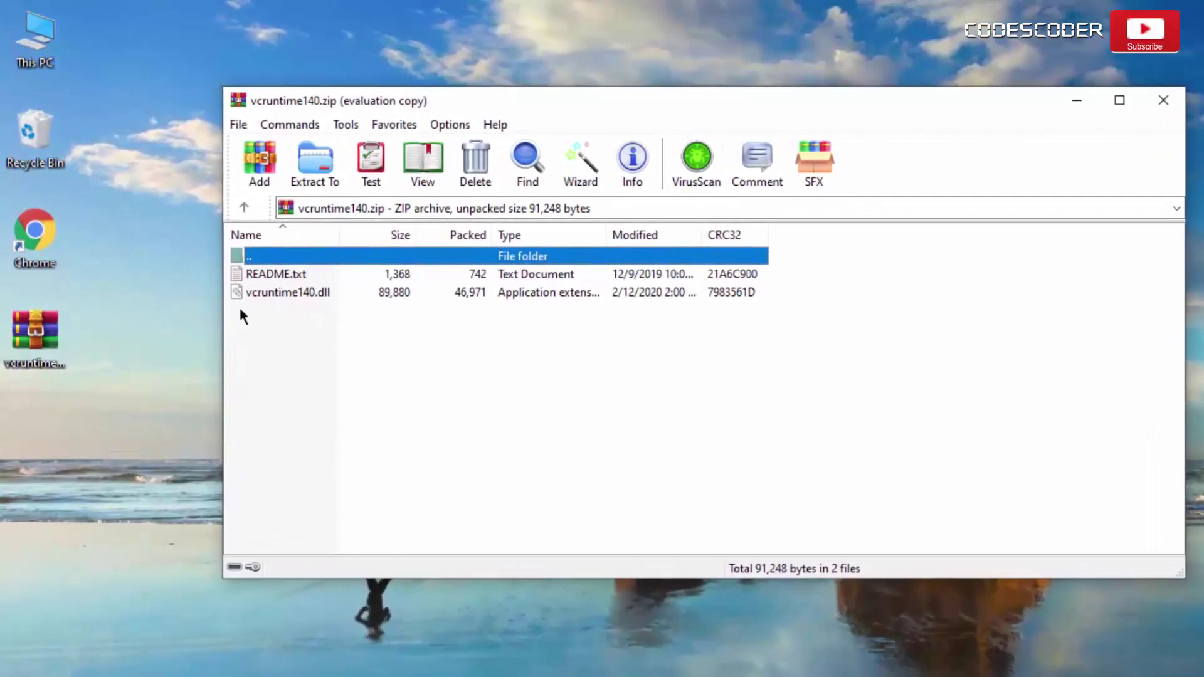
pyautogui.click(357, 292)
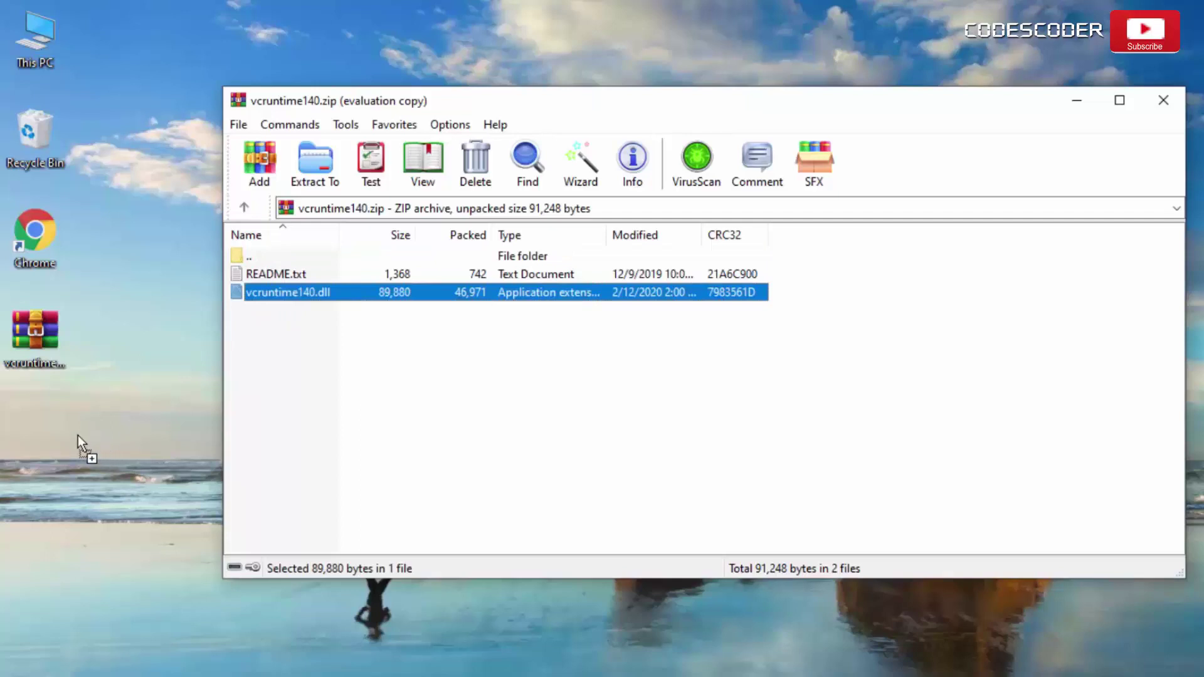
pyautogui.moveTo(42, 432); pyautogui.dragTo(41, 432)
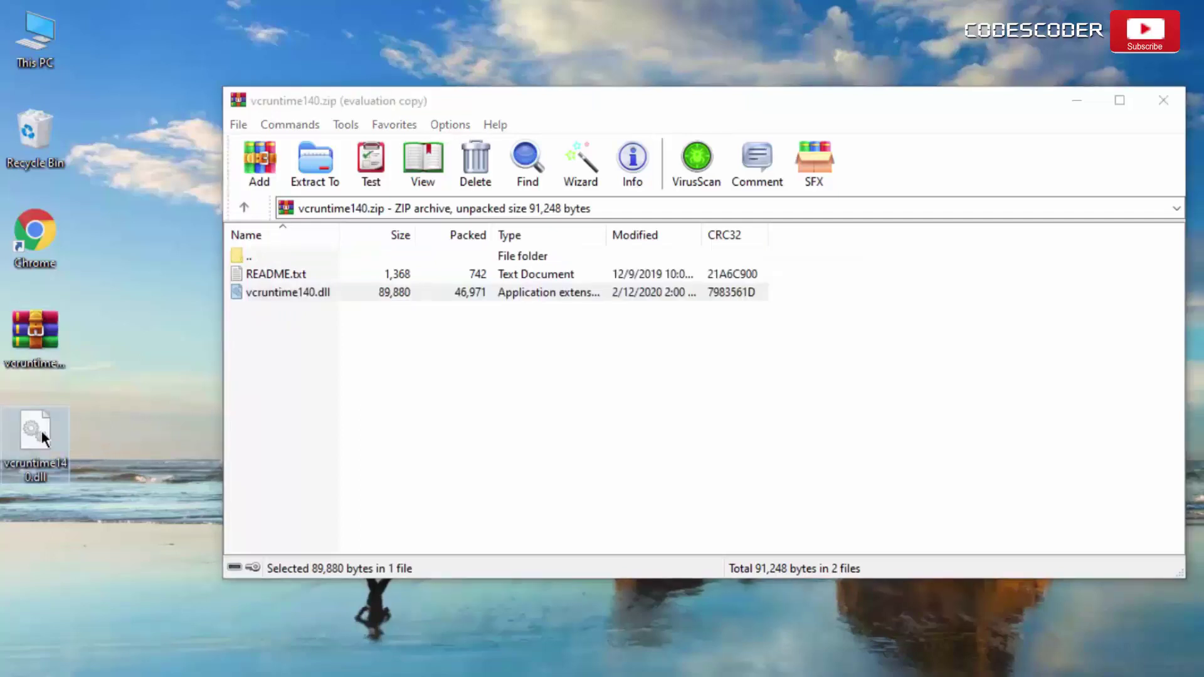
pyautogui.rightClick(41, 431)
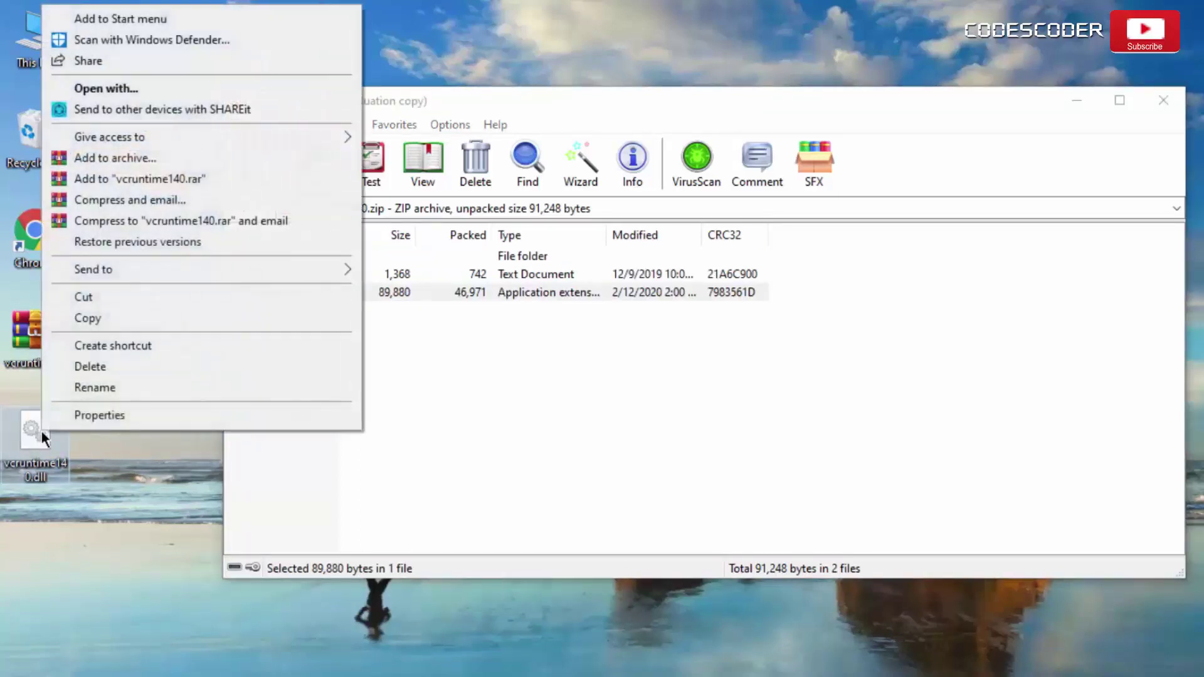
pyautogui.click(119, 317)
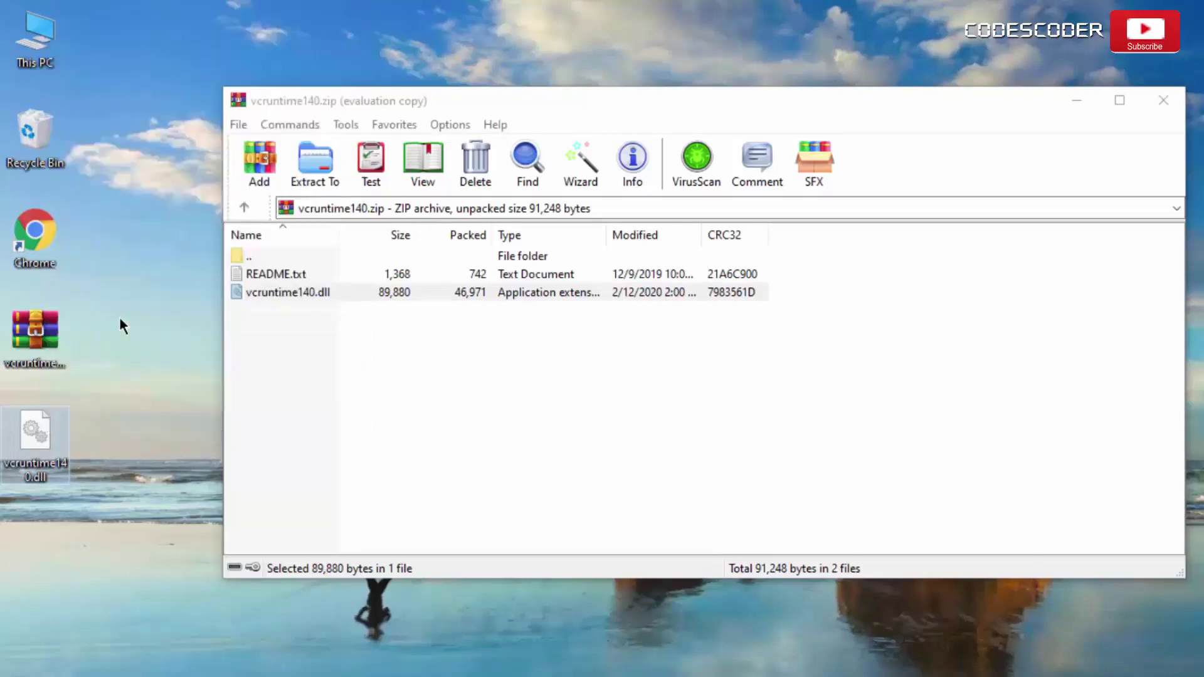
pyautogui.press('super+d')
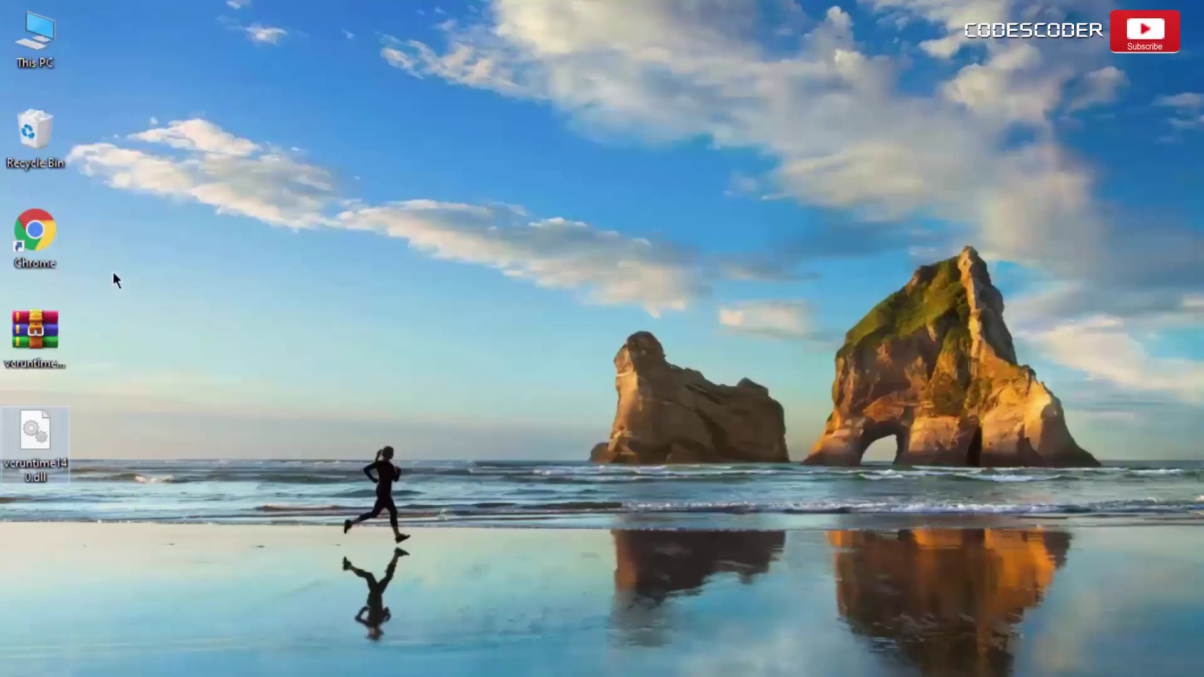
# Step: Navigate from This PC through Drive (C:) and Windows down to System32
pyautogui.doubleClick(39, 26)
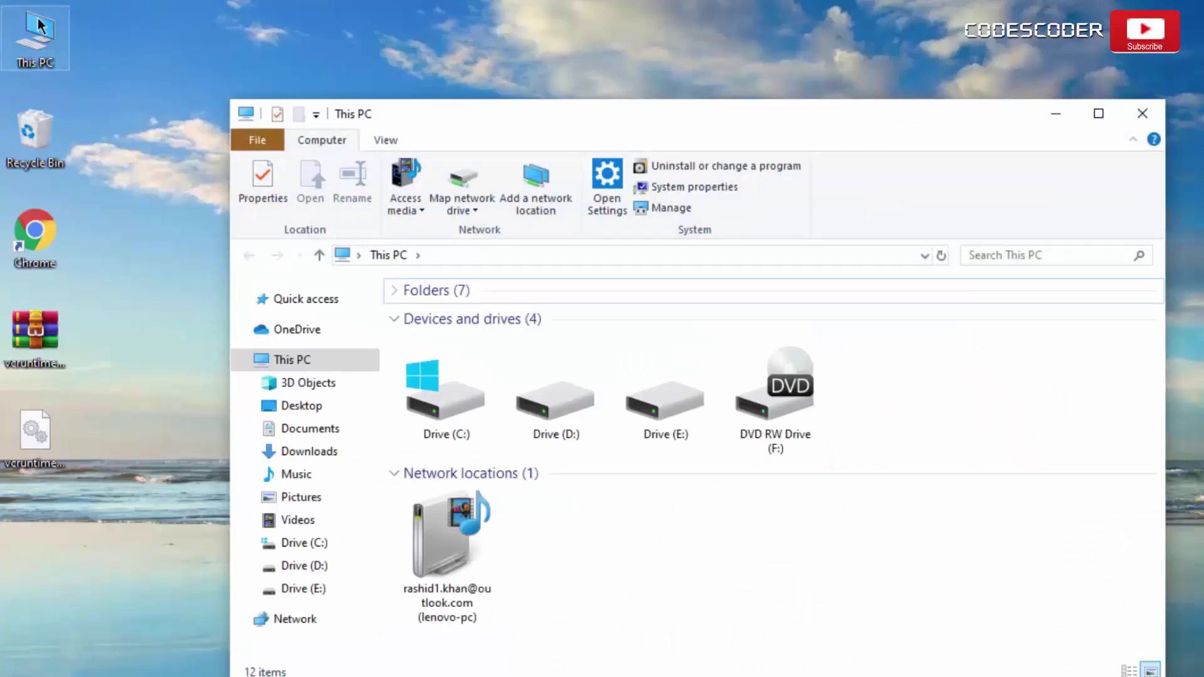
pyautogui.click(435, 398)
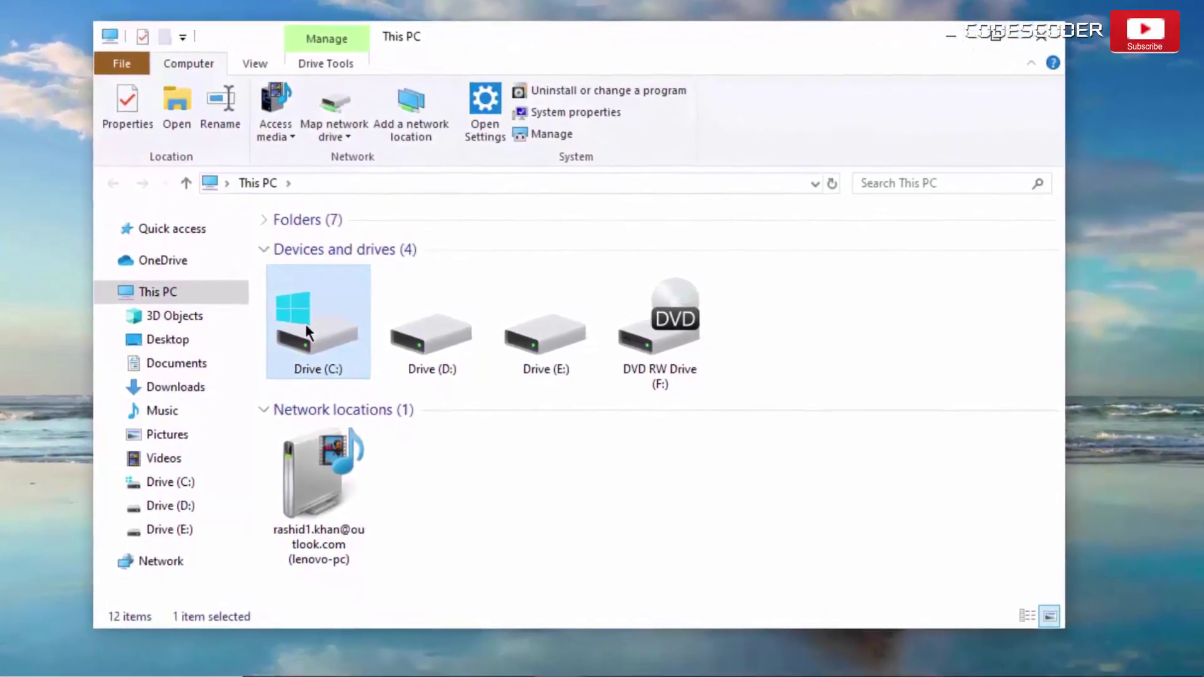
pyautogui.doubleClick(307, 331)
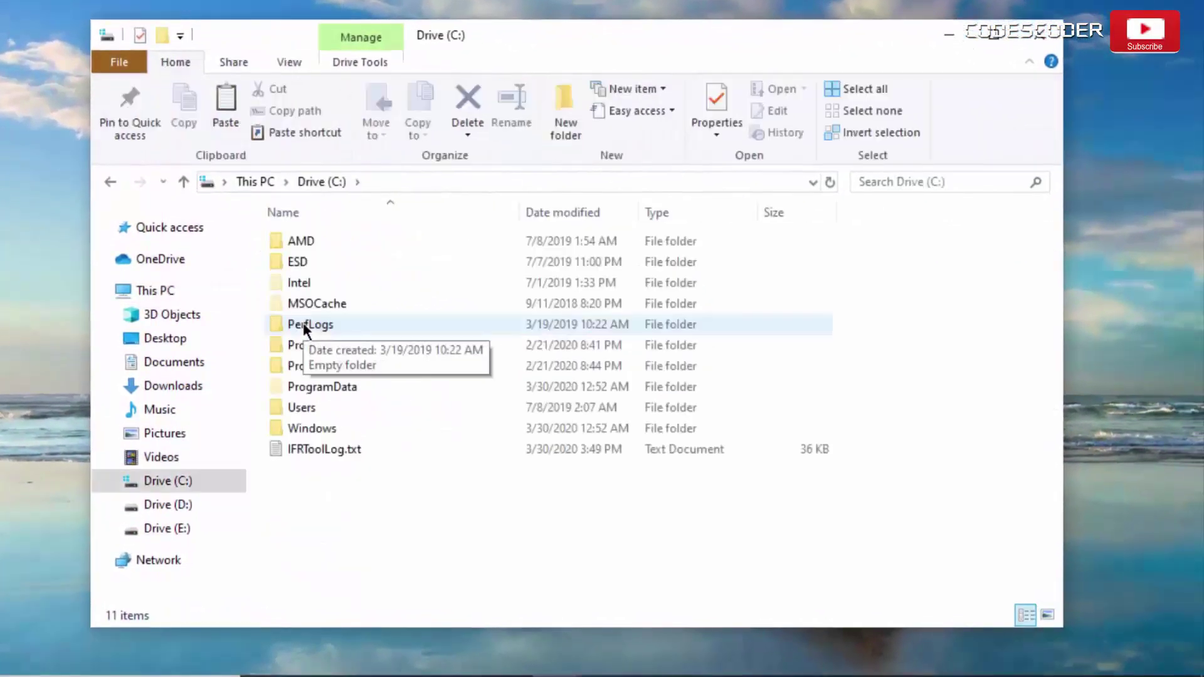
pyautogui.doubleClick(320, 428)
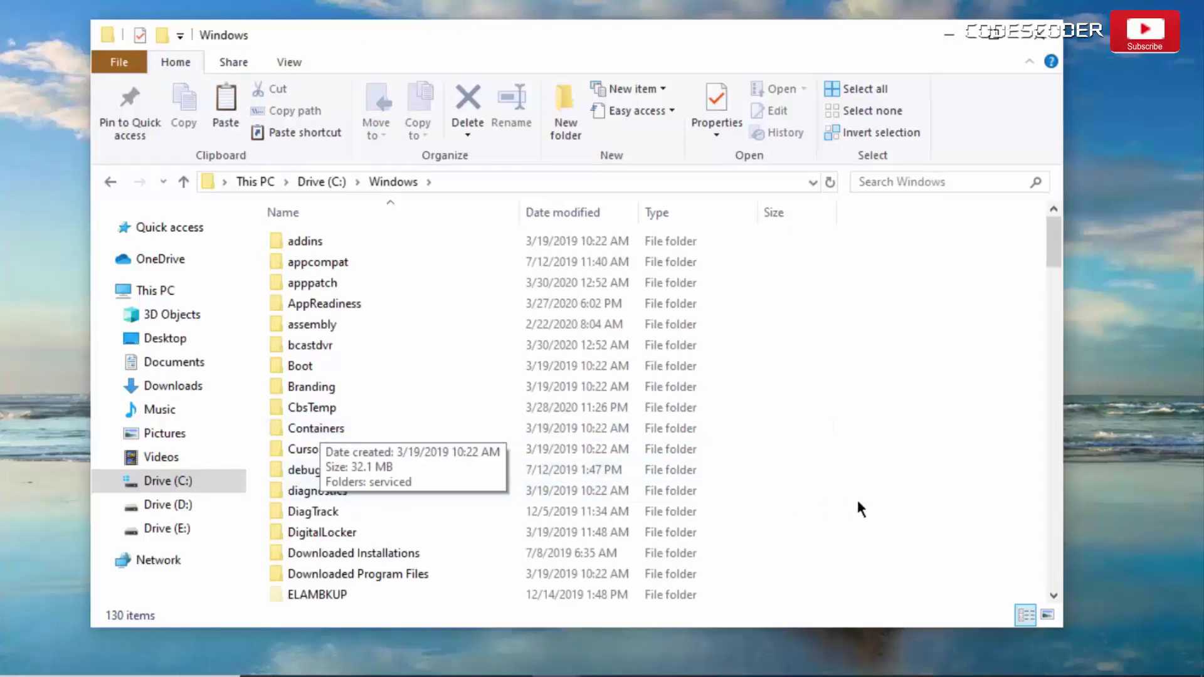
pyautogui.moveTo(1052, 591); pyautogui.dragTo(1052, 590)
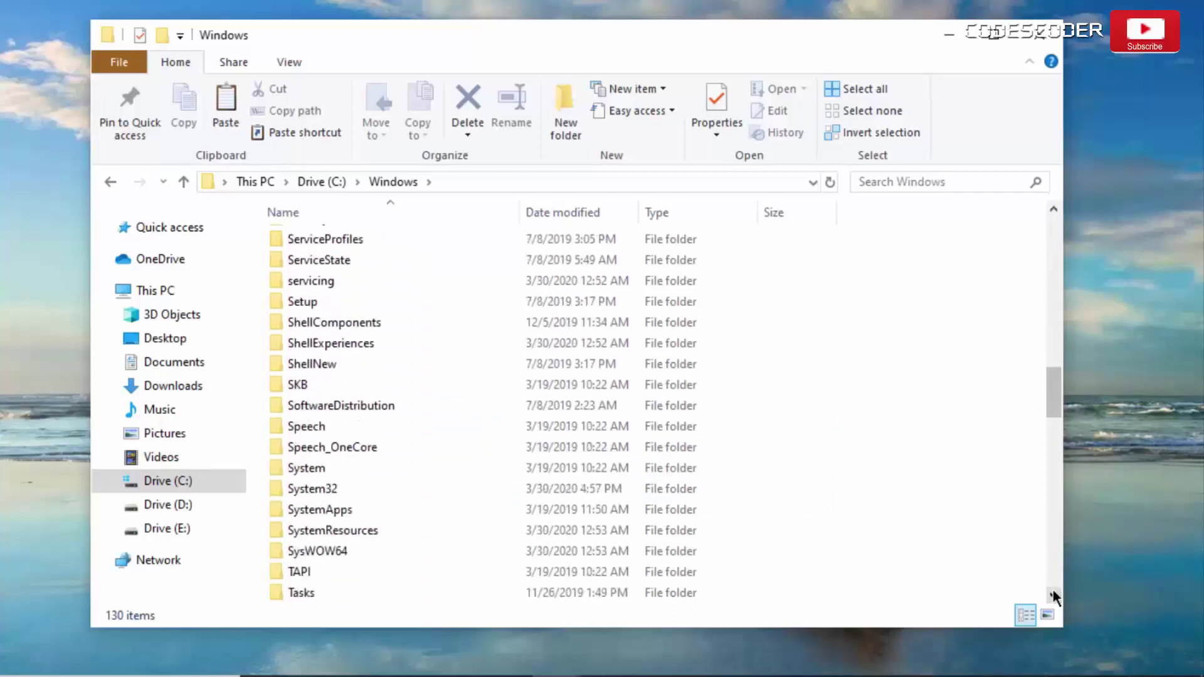
pyautogui.doubleClick(437, 500)
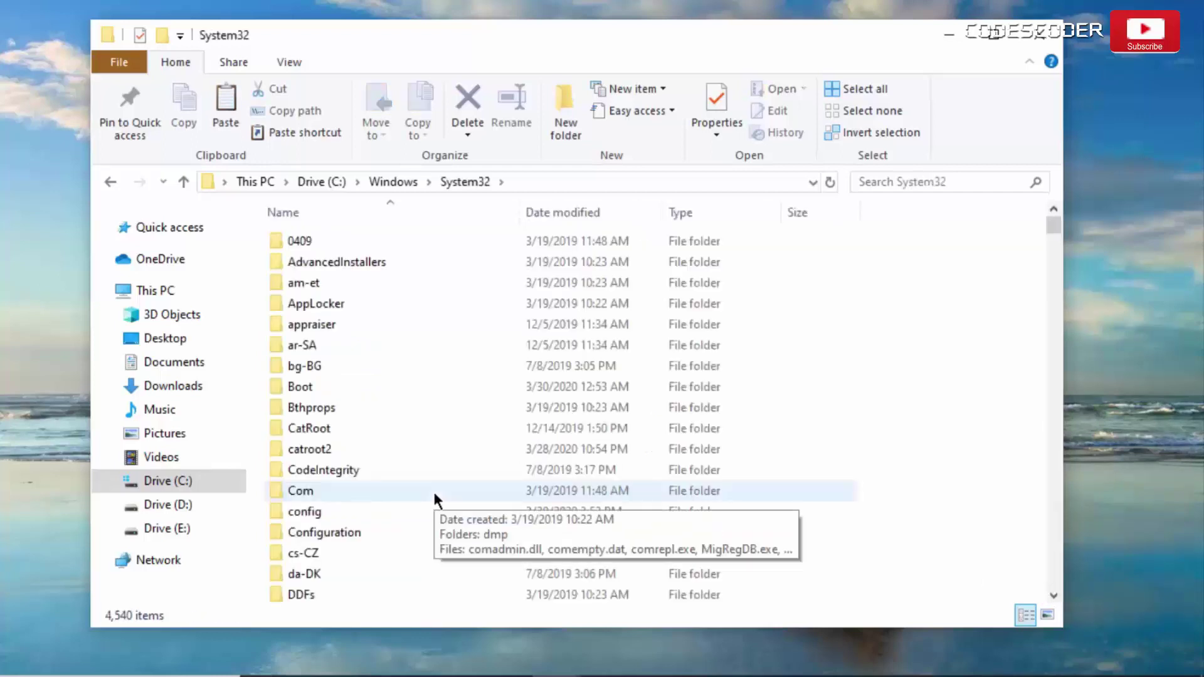
# Step: Paste vcruntime140.dll into System32, approving the administrator prompt, then go back to Windows
pyautogui.rightClick(912, 444)
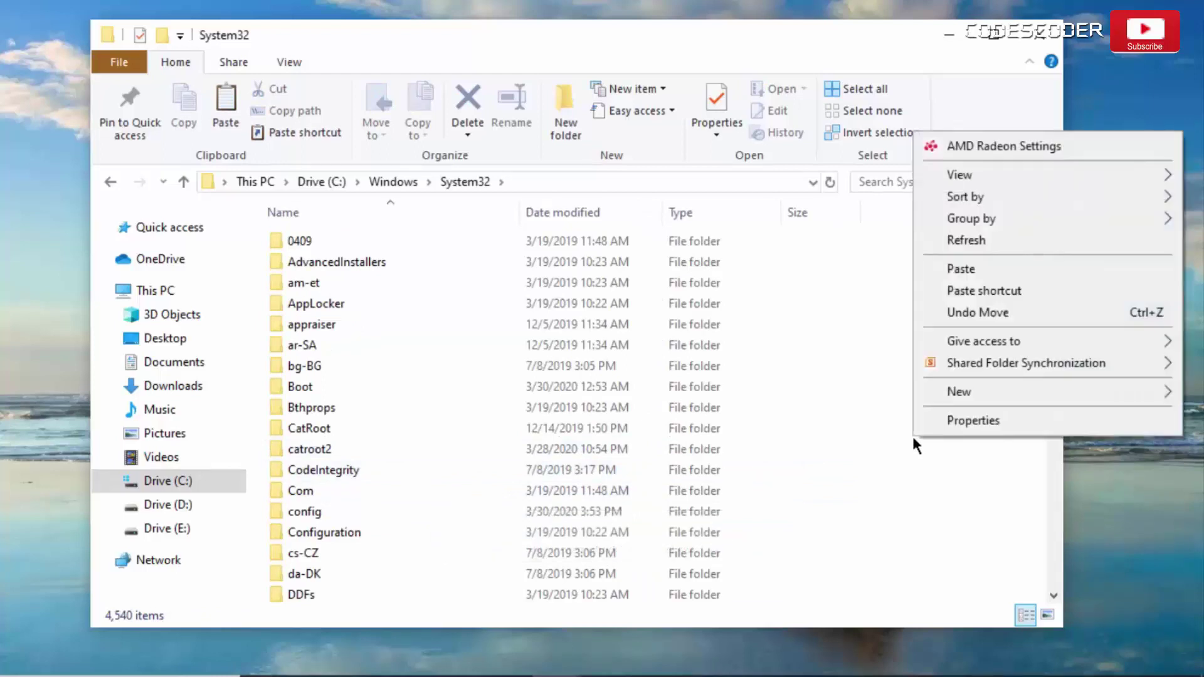
pyautogui.click(977, 268)
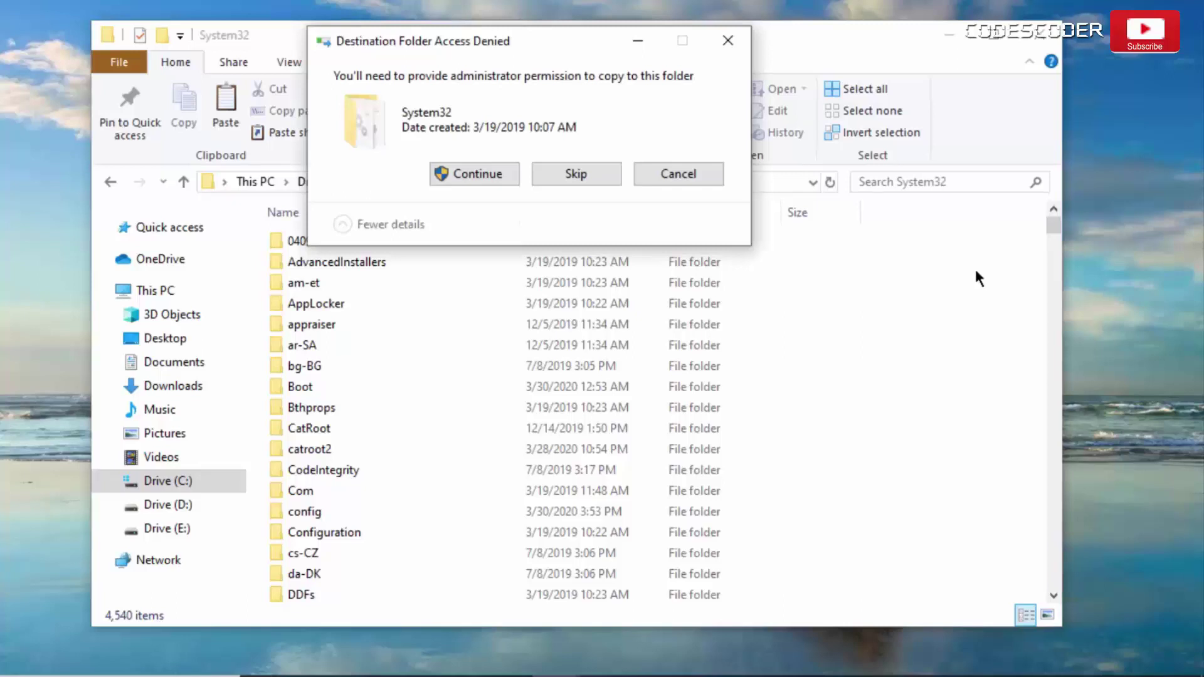
pyautogui.click(509, 172)
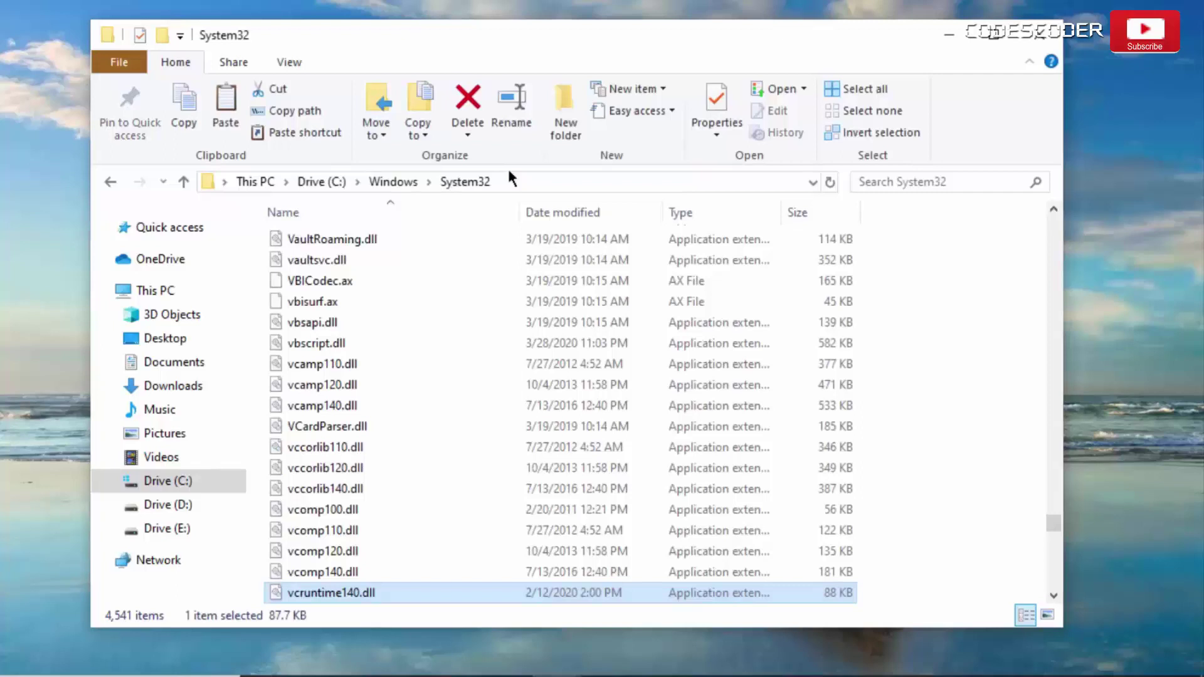
pyautogui.click(113, 182)
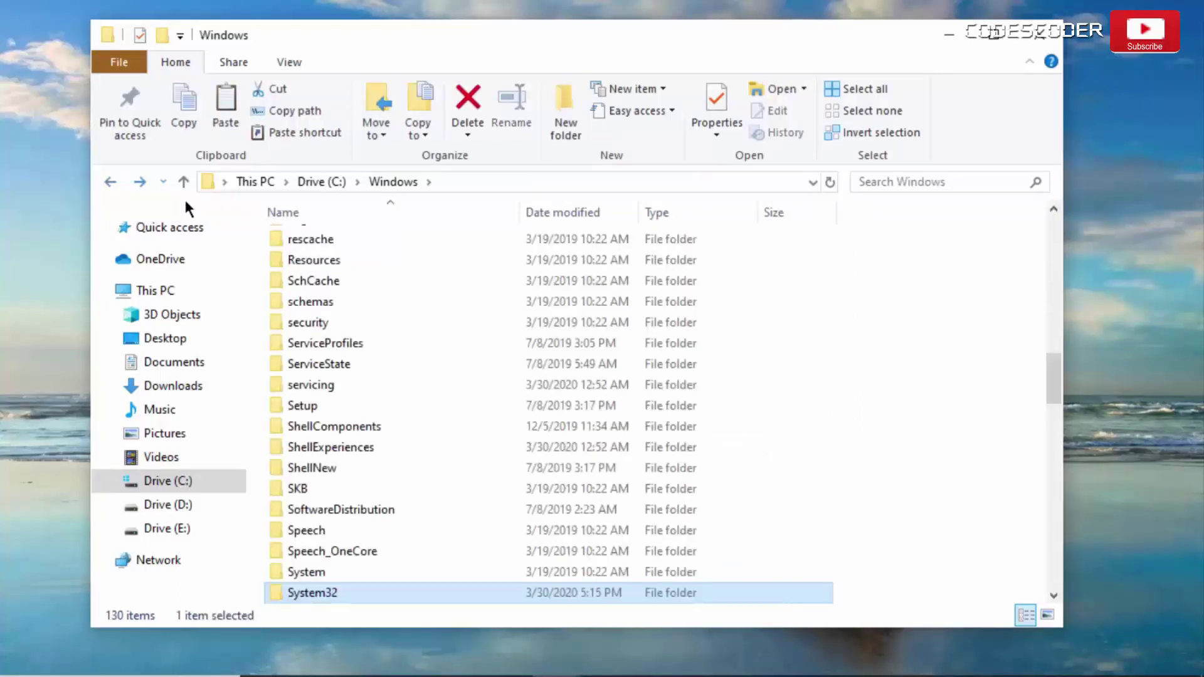
# Step: Paste vcruntime140.dll into the SysWOW64 folder, granting administrator permission, then close File Explorer
pyautogui.click(1053, 596)
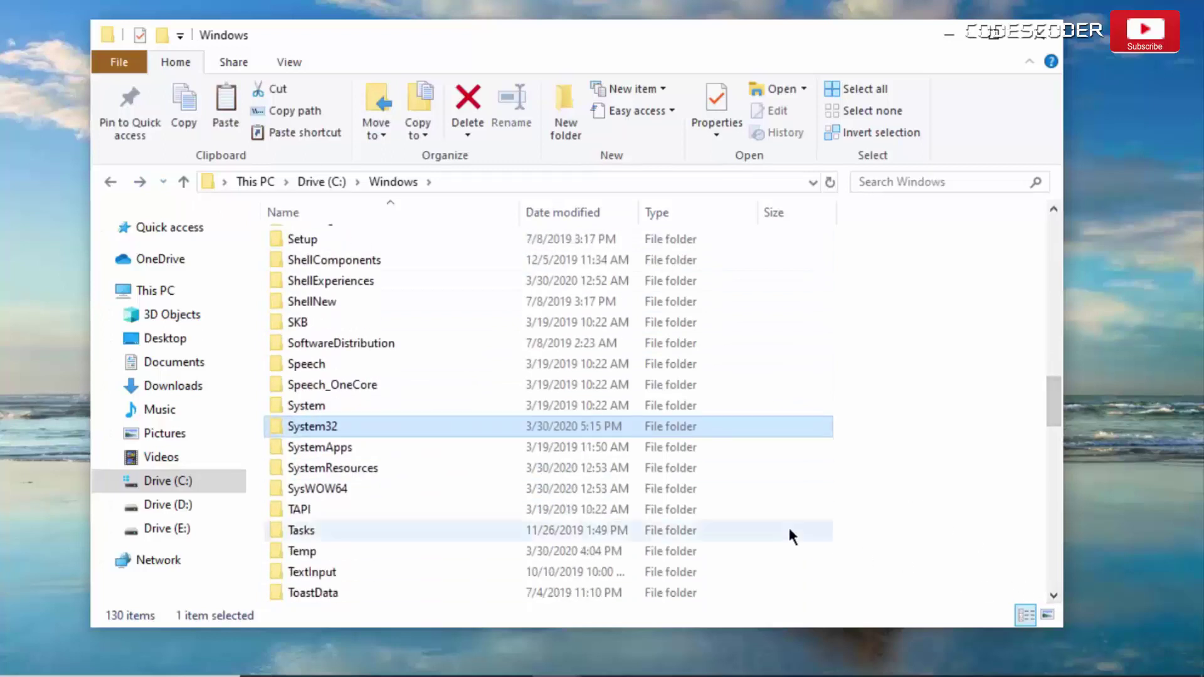
pyautogui.doubleClick(436, 490)
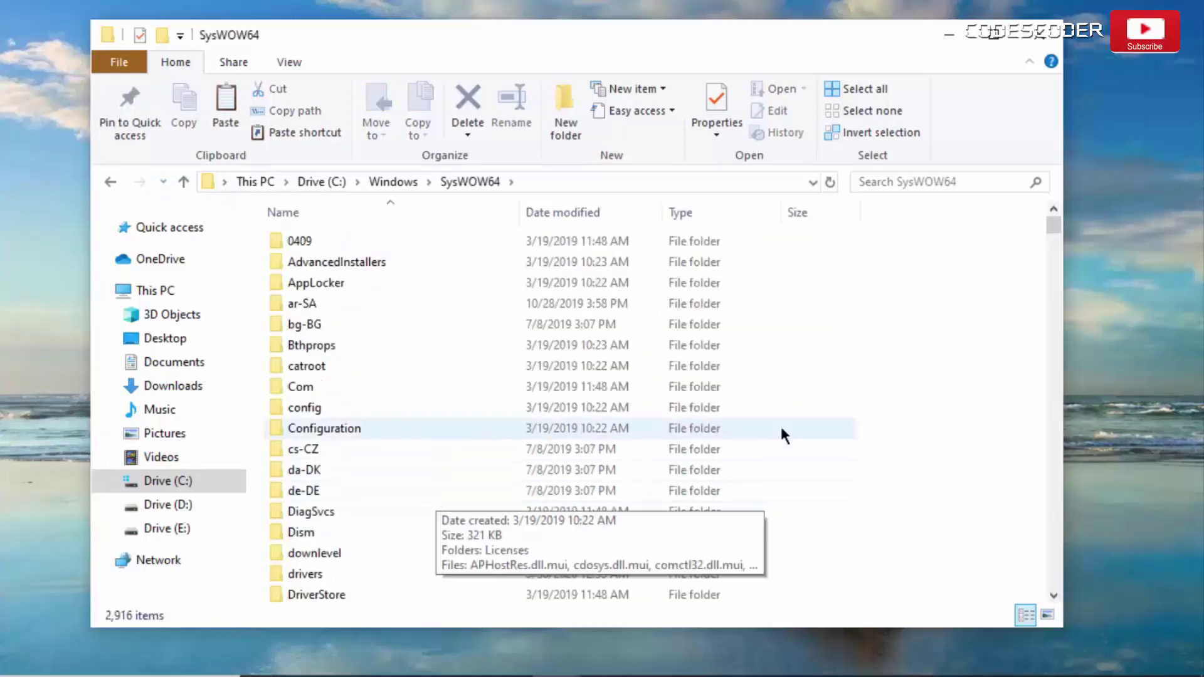
pyautogui.rightClick(894, 384)
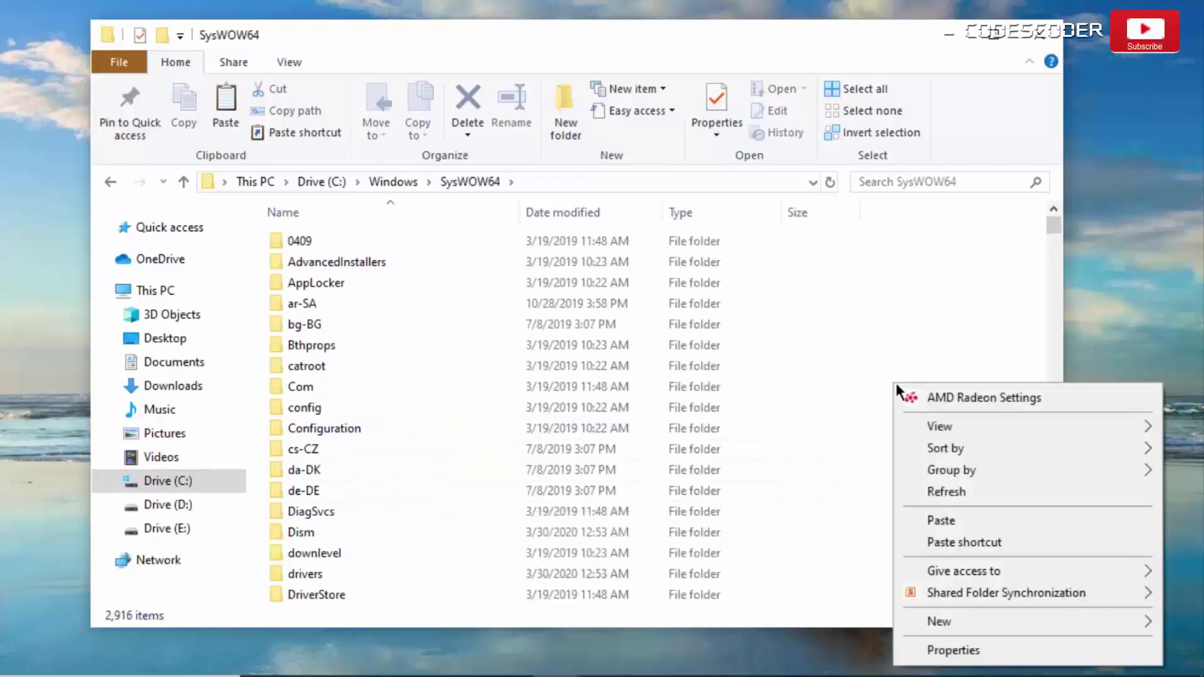
pyautogui.click(943, 521)
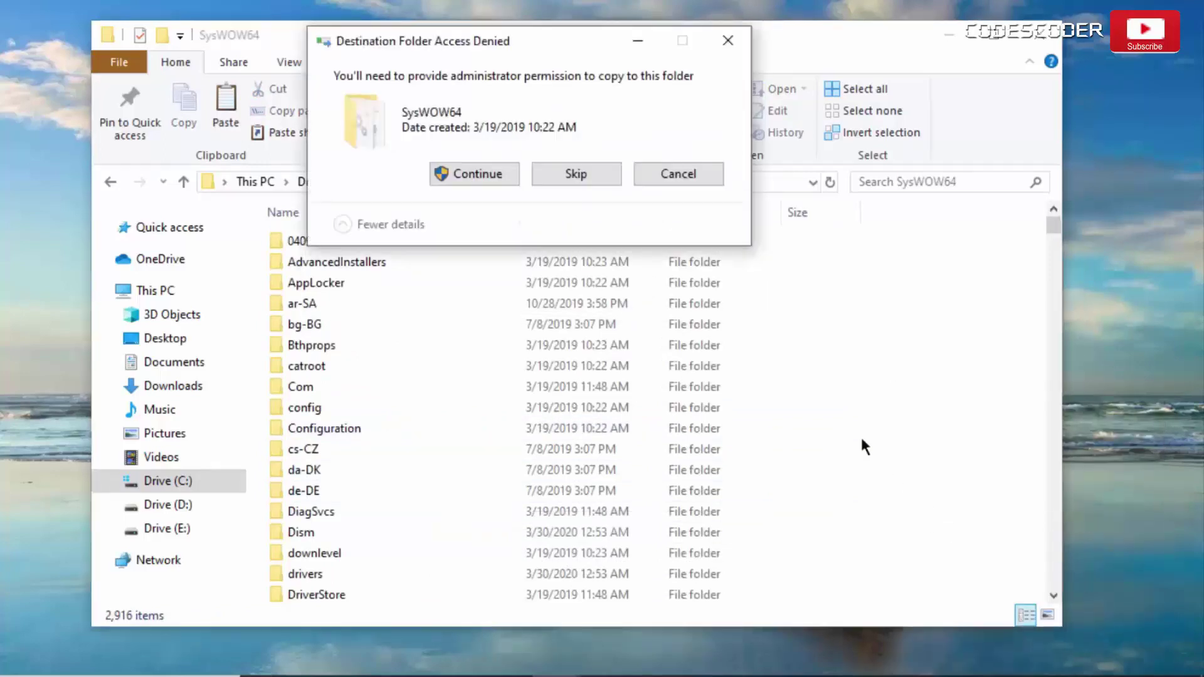
pyautogui.click(496, 176)
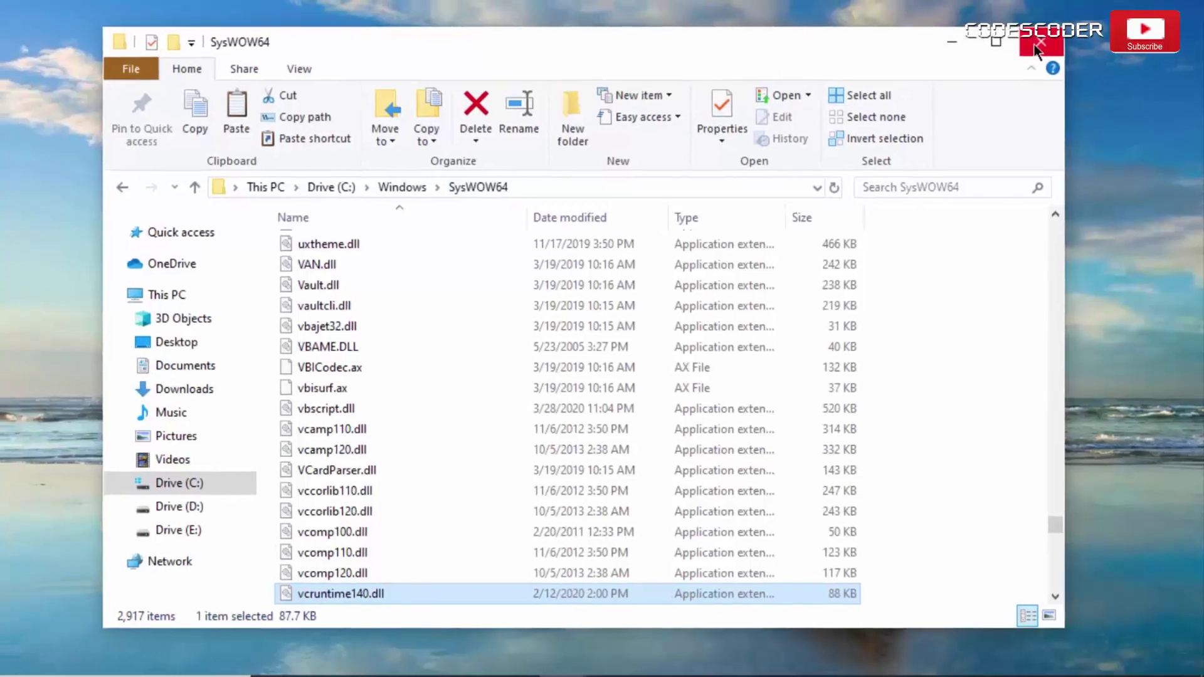
pyautogui.click(1035, 52)
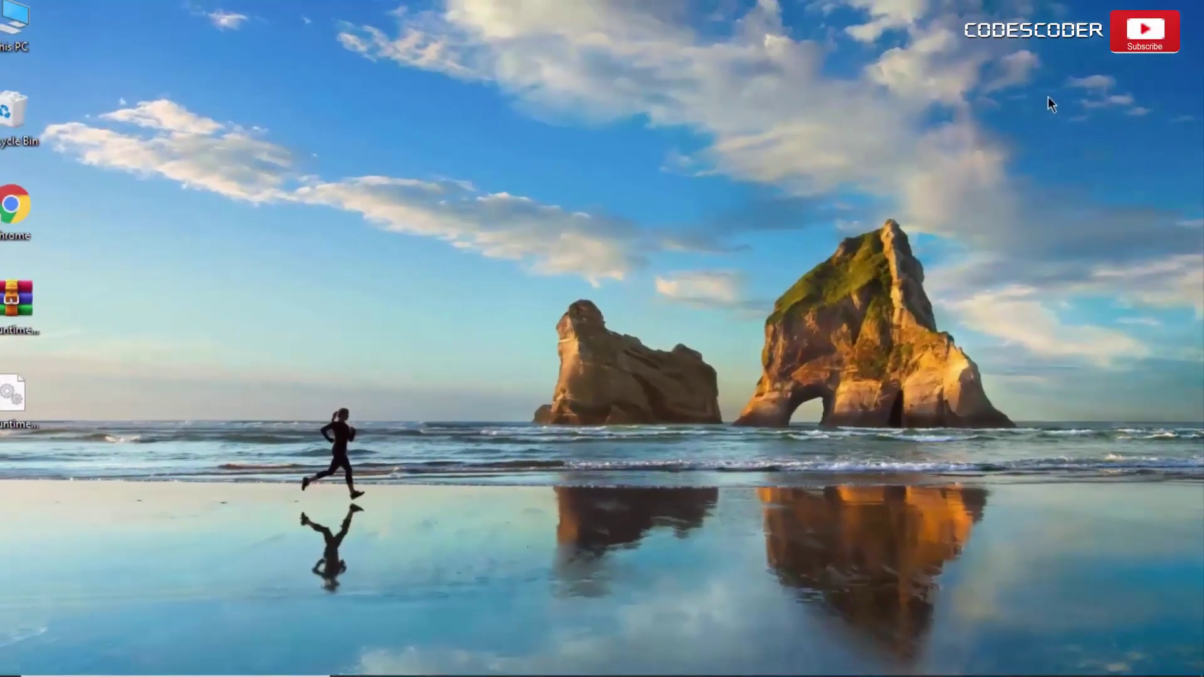